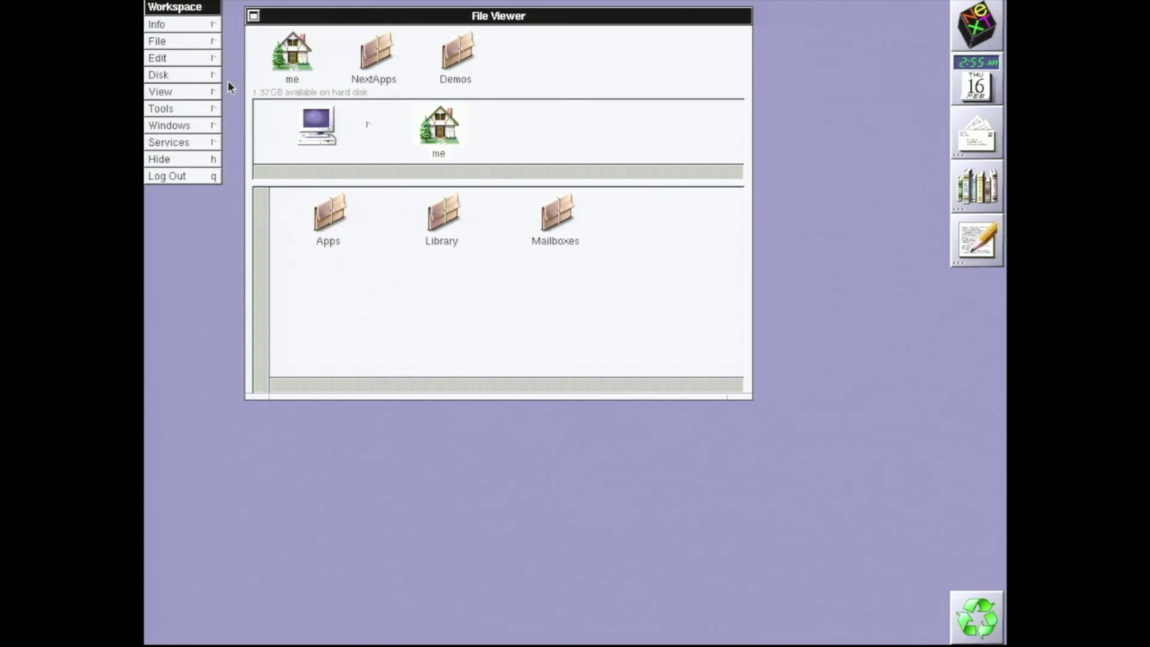
Open the Workspace Manager's Info submenu
left_click(193, 26)
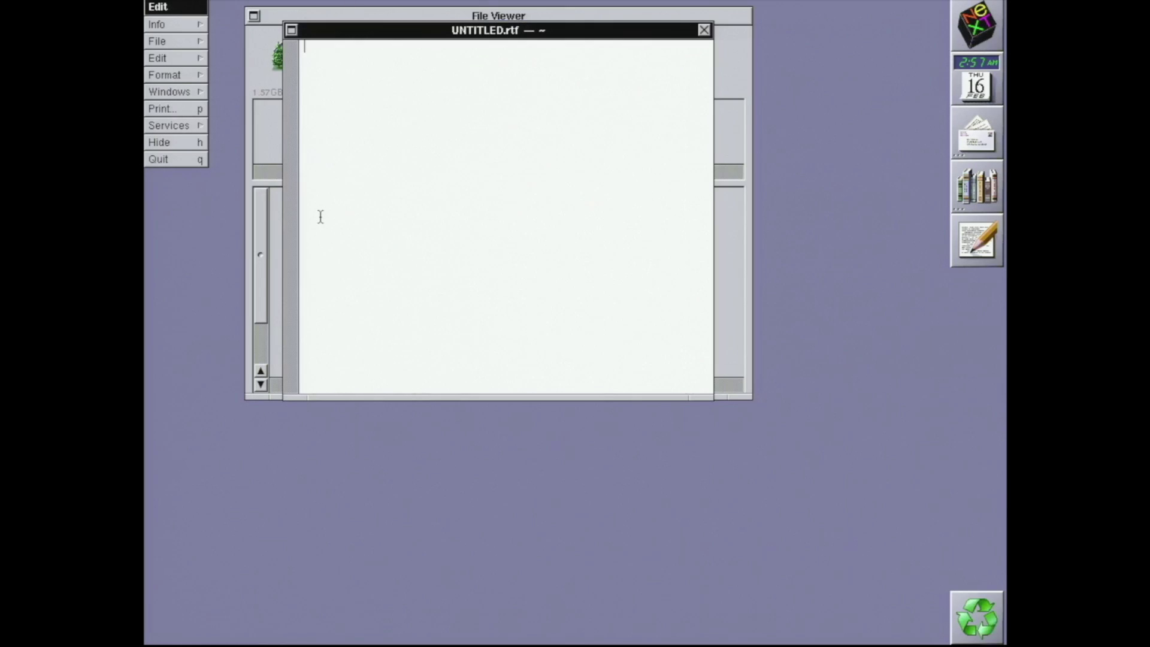
Type 'Ideas for getting software on to the' into the new UNTITLED.rtf document
type("Ideas for")
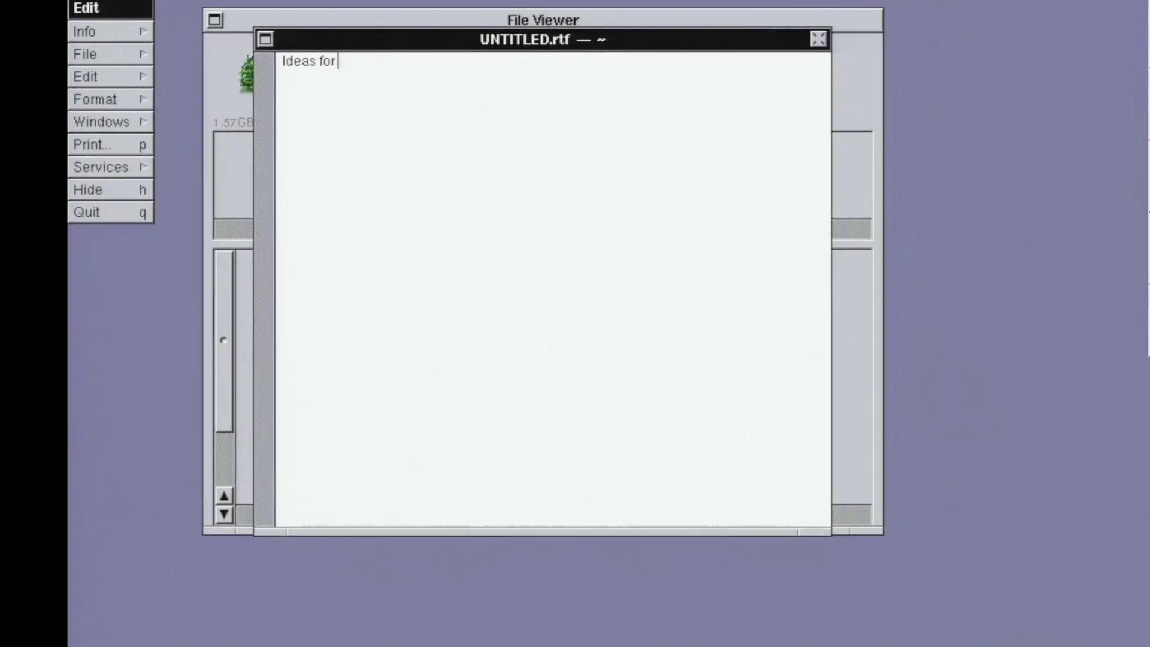
type(" getting softwa")
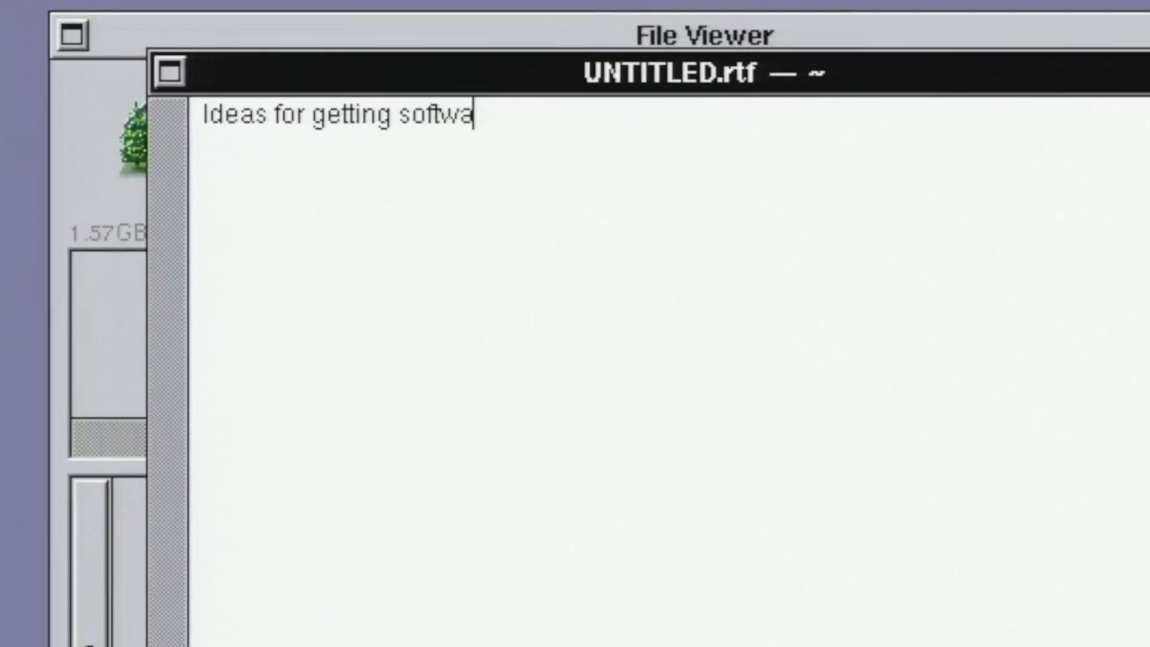
type("re on to the")
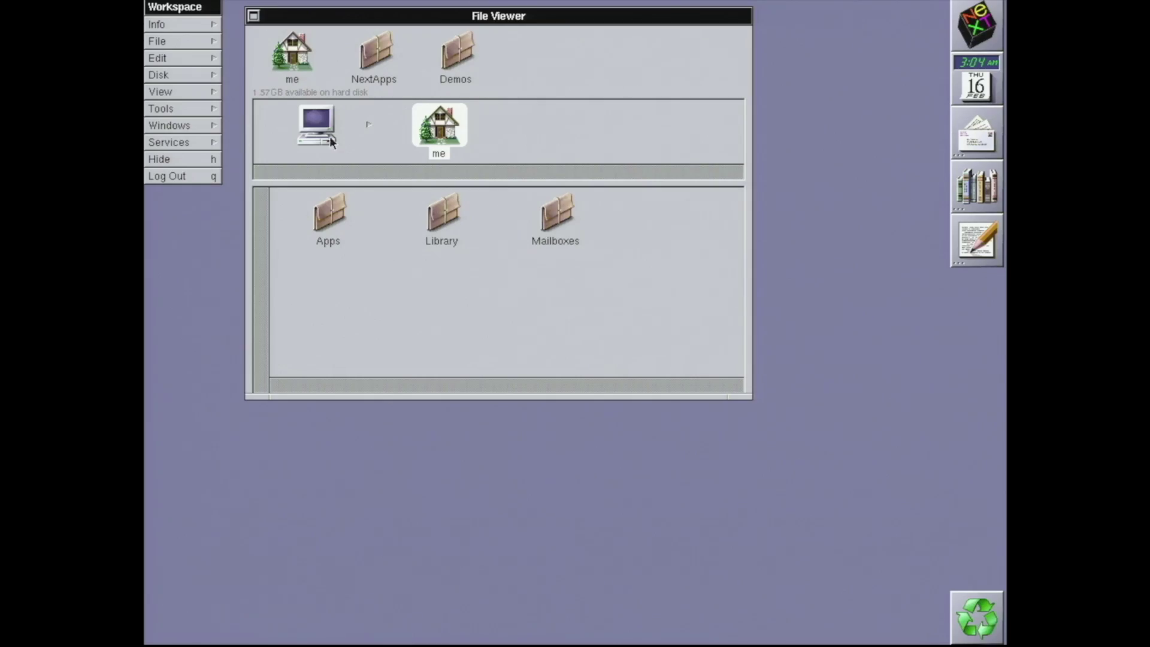
Launch SimpleNetworkStarter from the NextAdmin folder on the hard disk
left_click(315, 136)
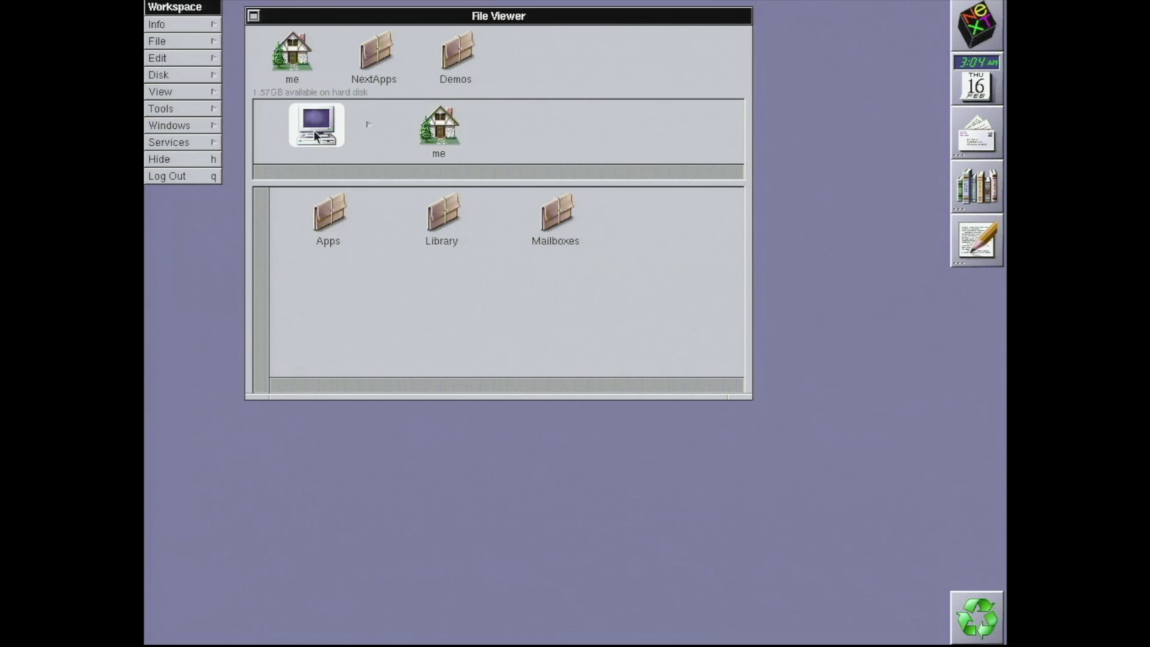
double_click(448, 218)
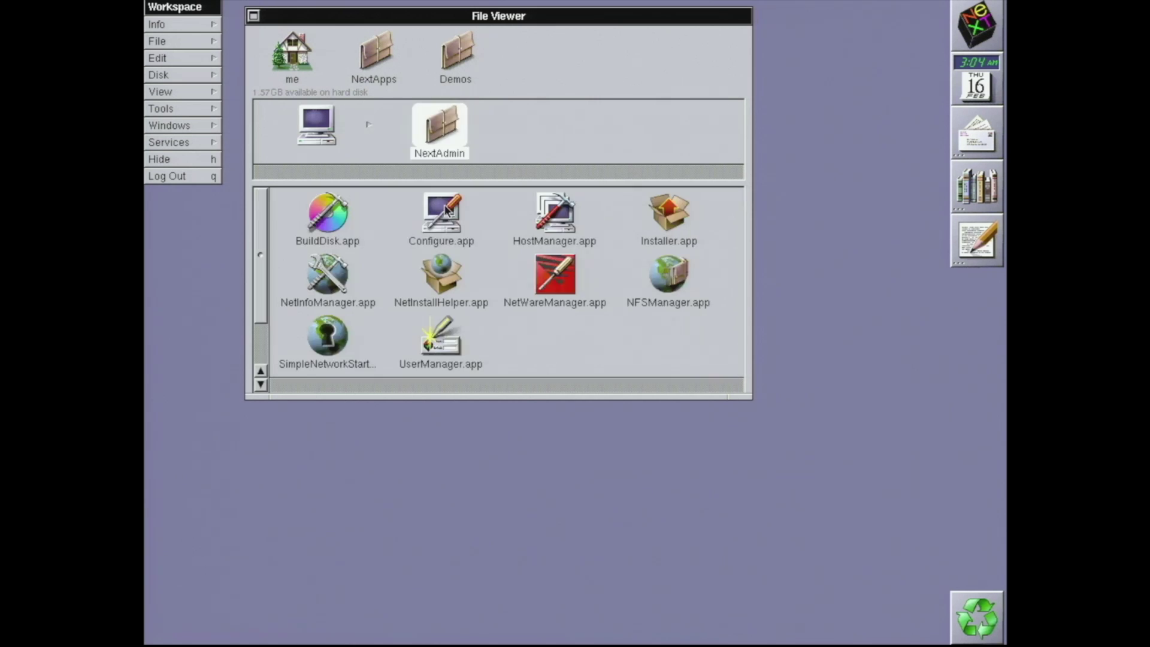
double_click(333, 338)
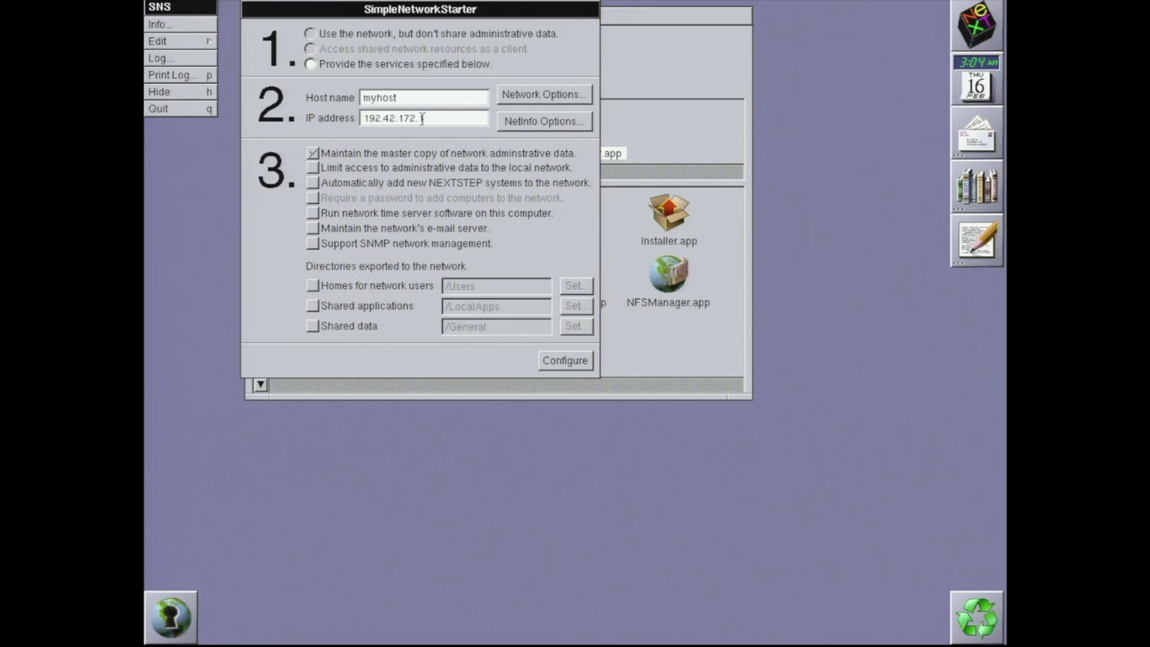
Set the IP address to 192.168.1.200 and the host name to hp712
left_click_drag(422, 118, 388, 120)
type("168.1.200")
double_click(392, 98)
type("hp712")
left_click(553, 92)
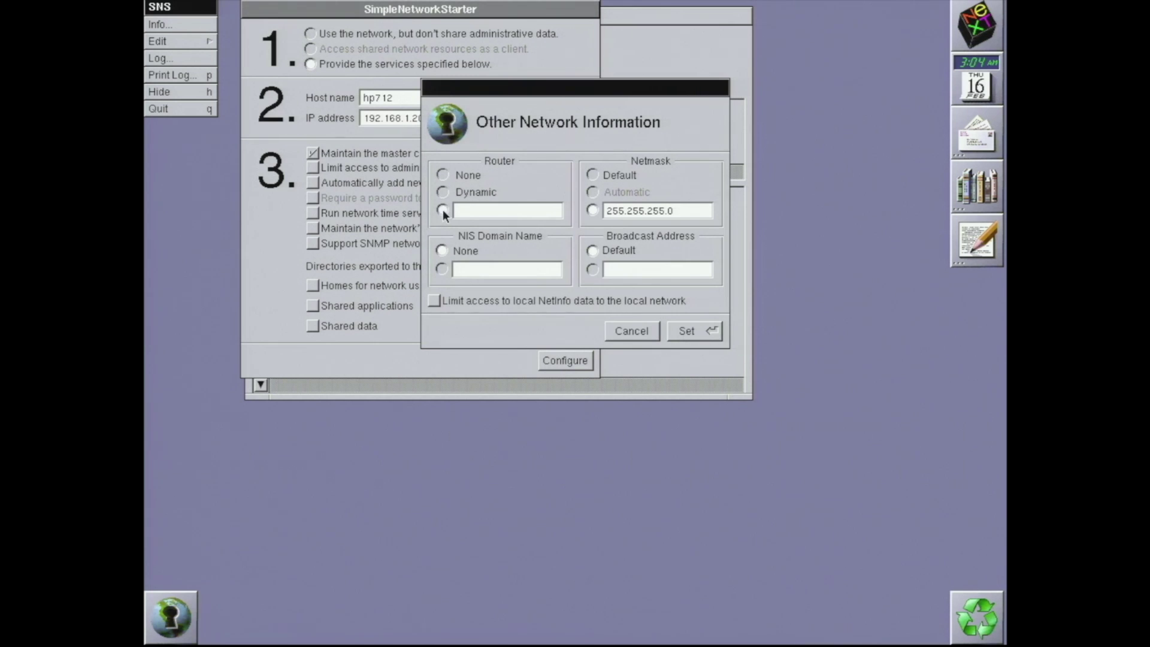
Set router 192.168.1.1 and the broadcast address, keeping netmask 255.255.255.0, and apply
left_click(443, 211)
type("192.168")
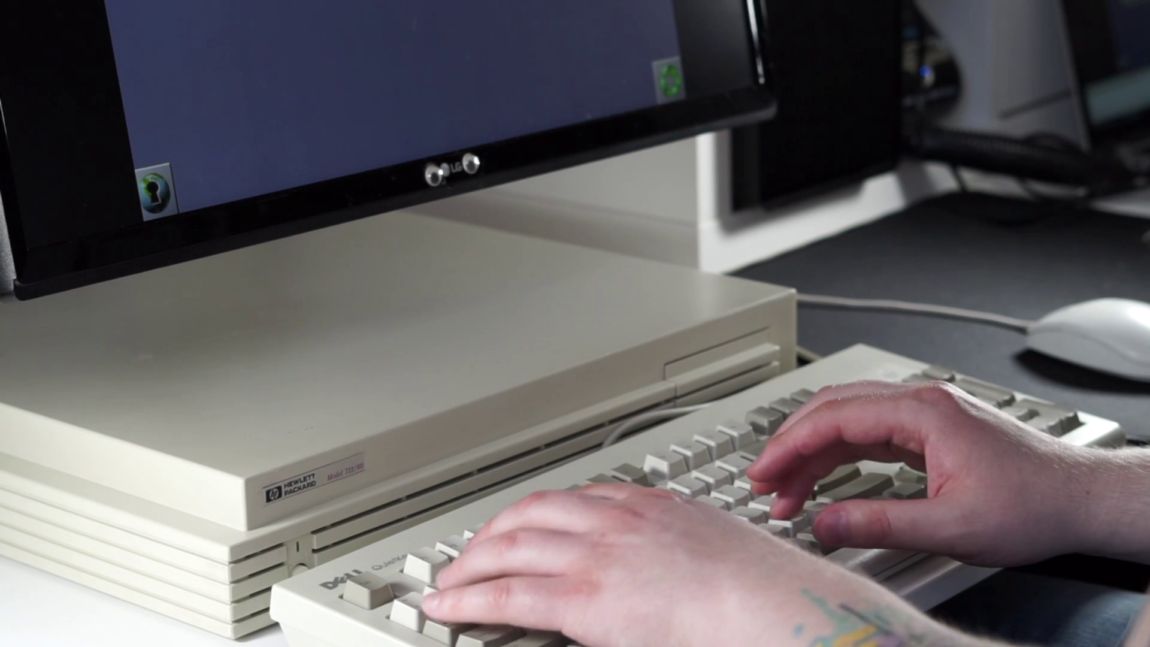
type("1.255")
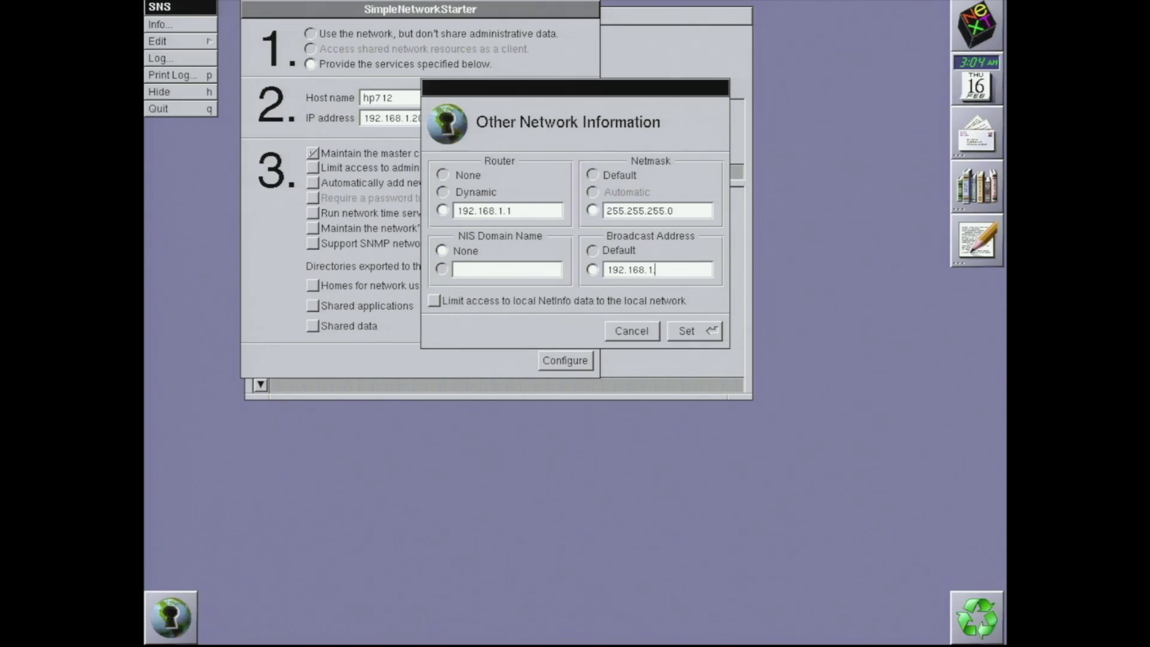
left_click(683, 331)
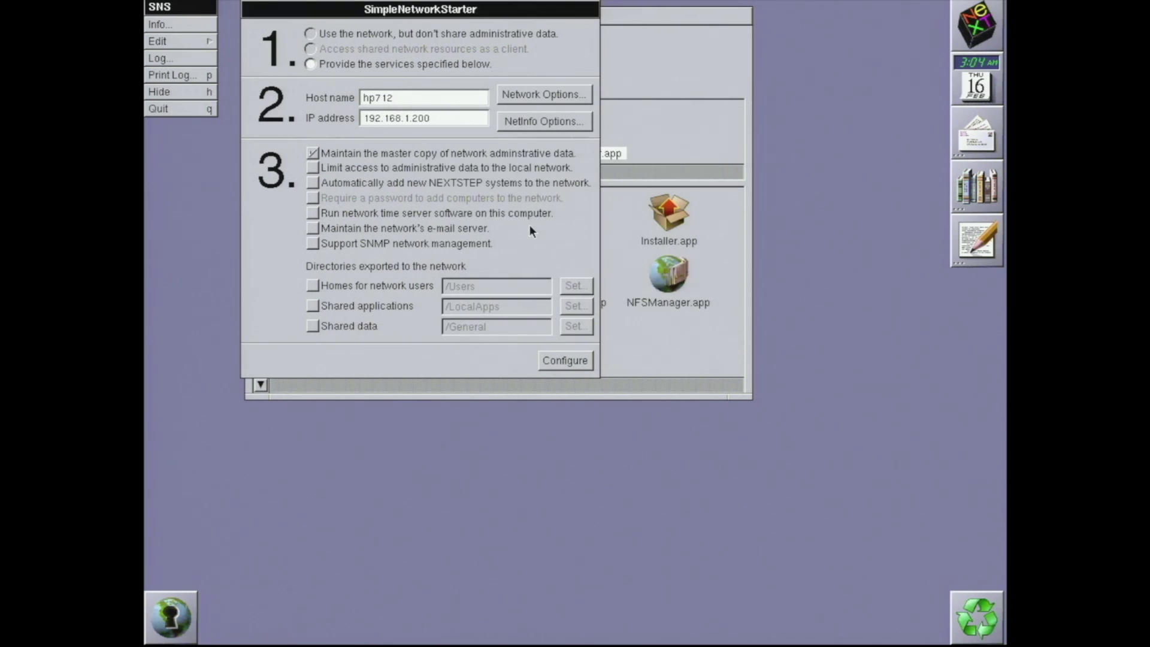
left_click(555, 358)
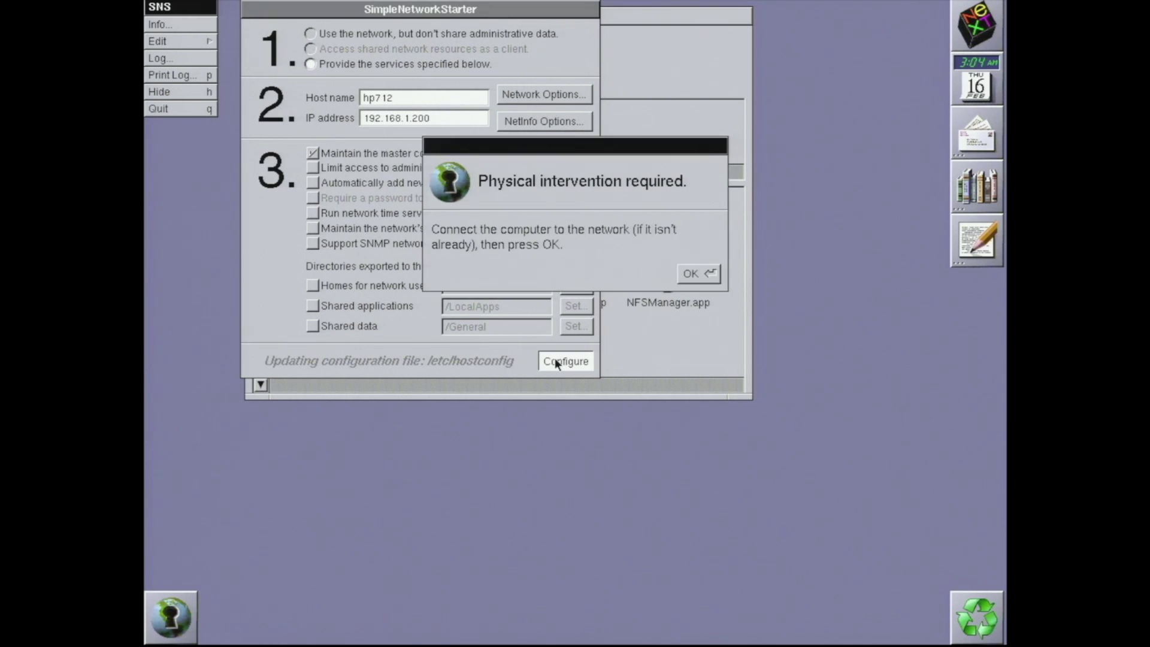
Confirm the computer is connected to the network so configuration can proceed
left_click(698, 274)
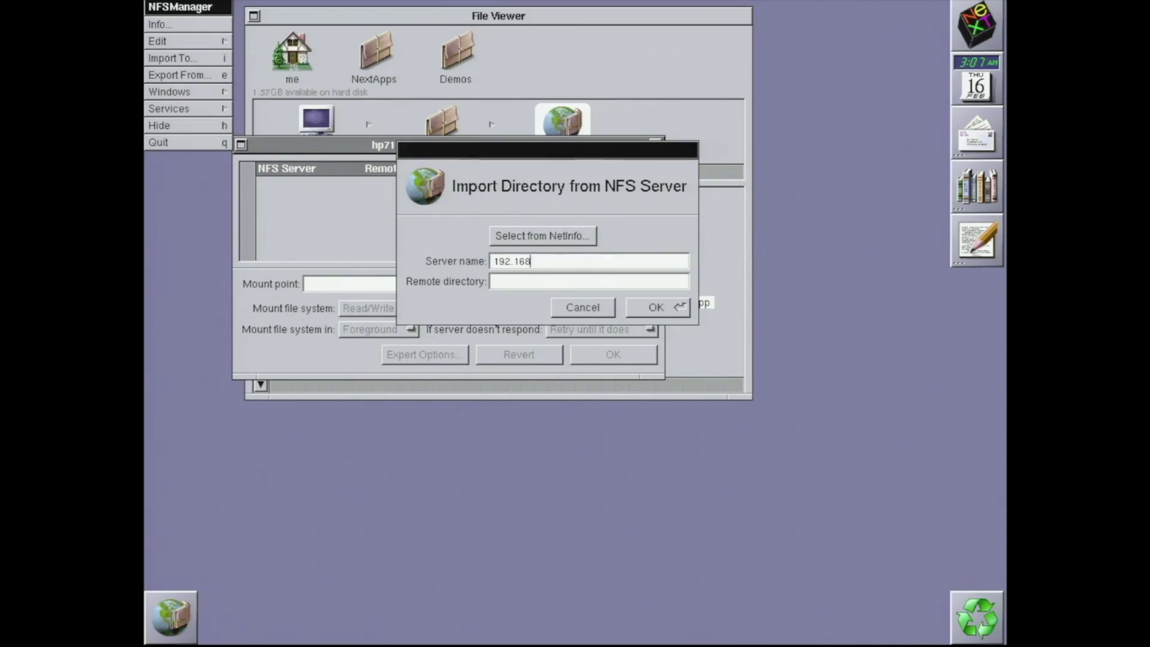
Import /Public from NFS server 192.168.1.224 and open its mounted folder under Net
type("8.1.224")
key("Tab")
type("/Public")
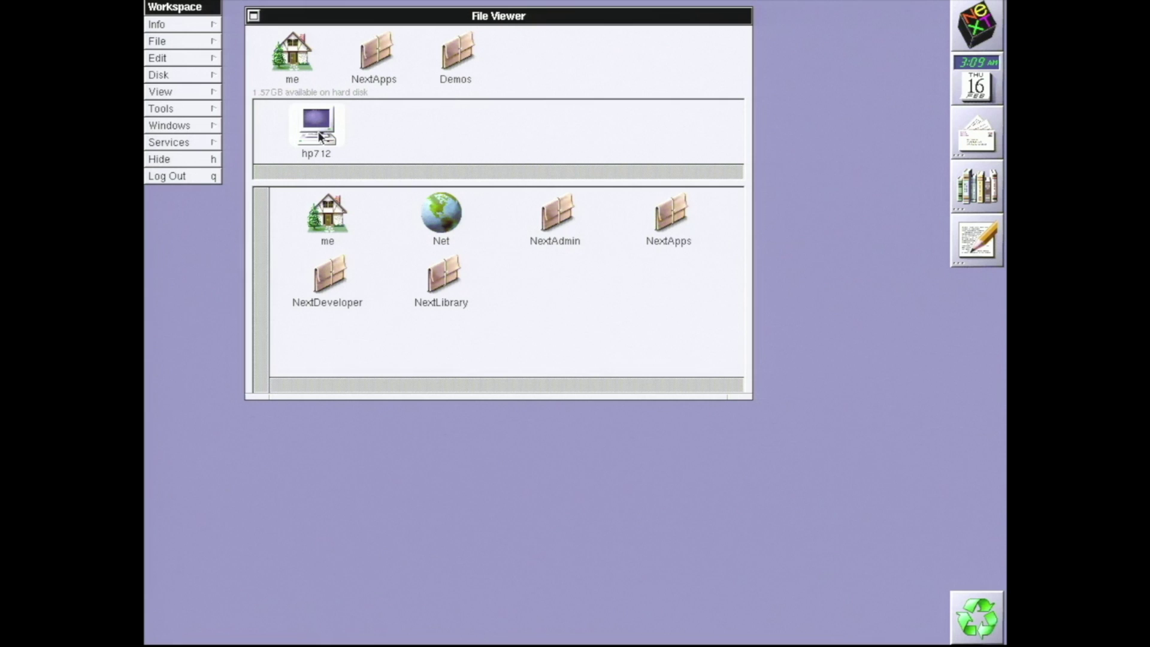
double_click(451, 220)
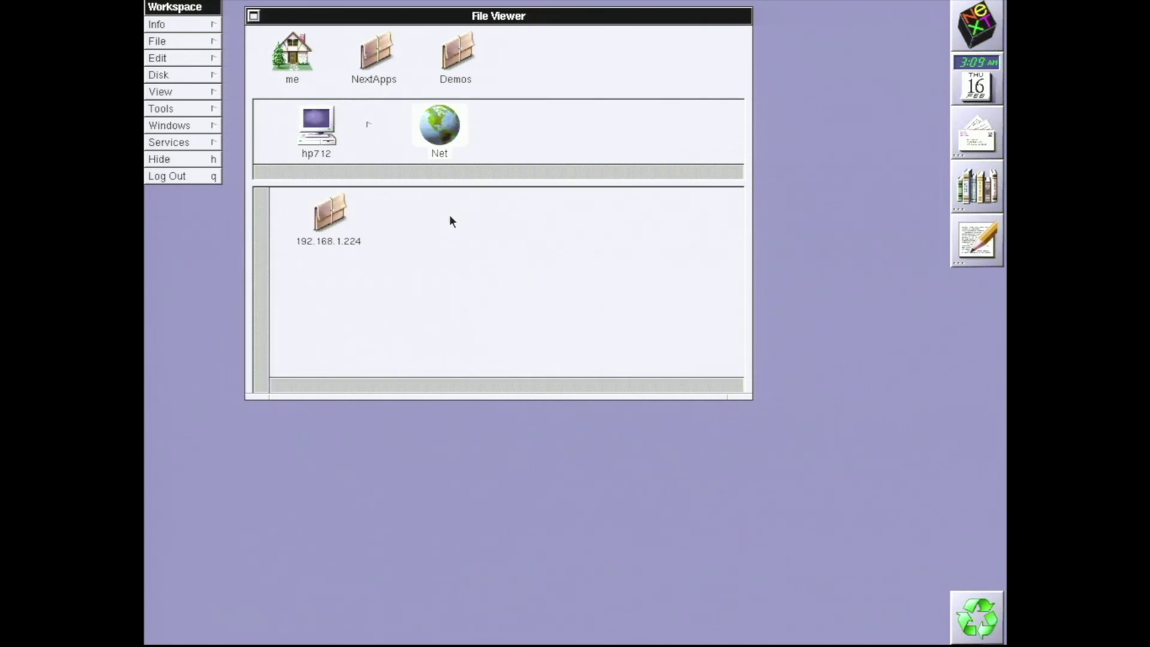
double_click(327, 216)
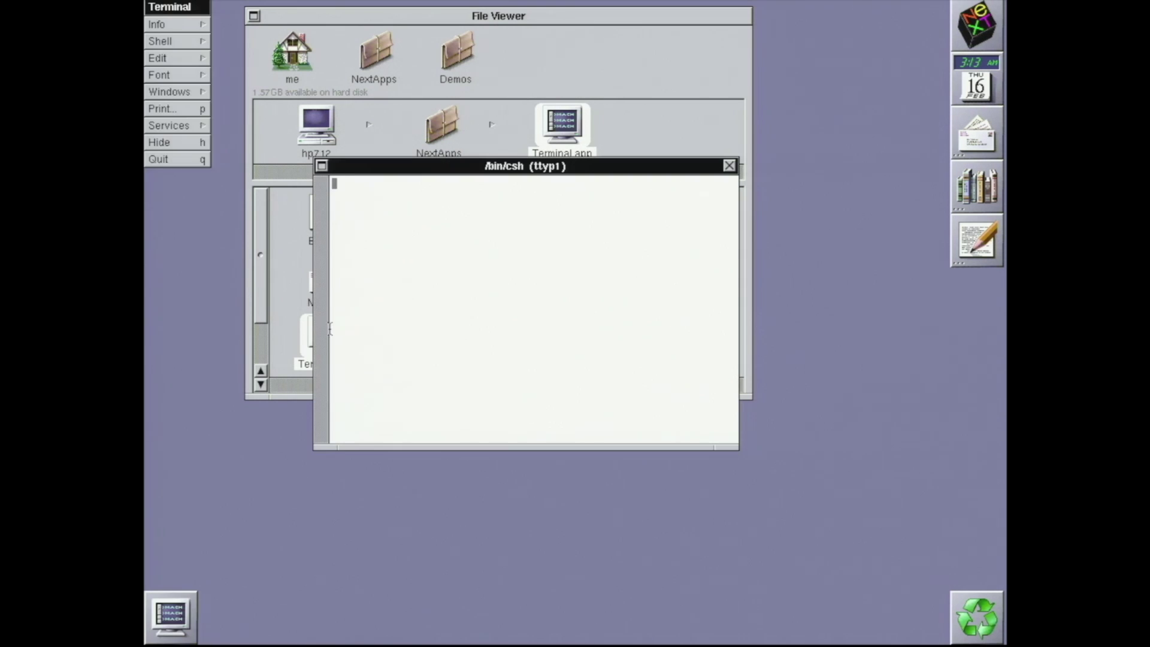
As root, write /etc/resolv.conf in vi with nameserver 192.168.1.1 and search taketimetobesafe.biz
type("su")
key("Return")
type("vi /etc/res")
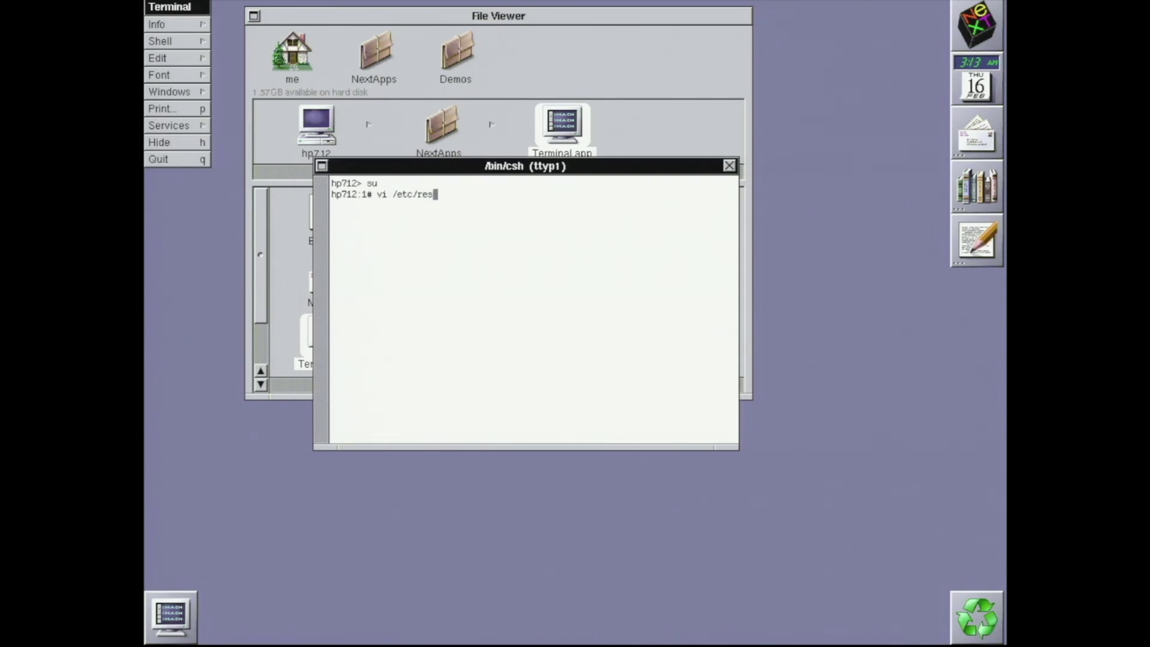
type("olv.conf")
key("Return")
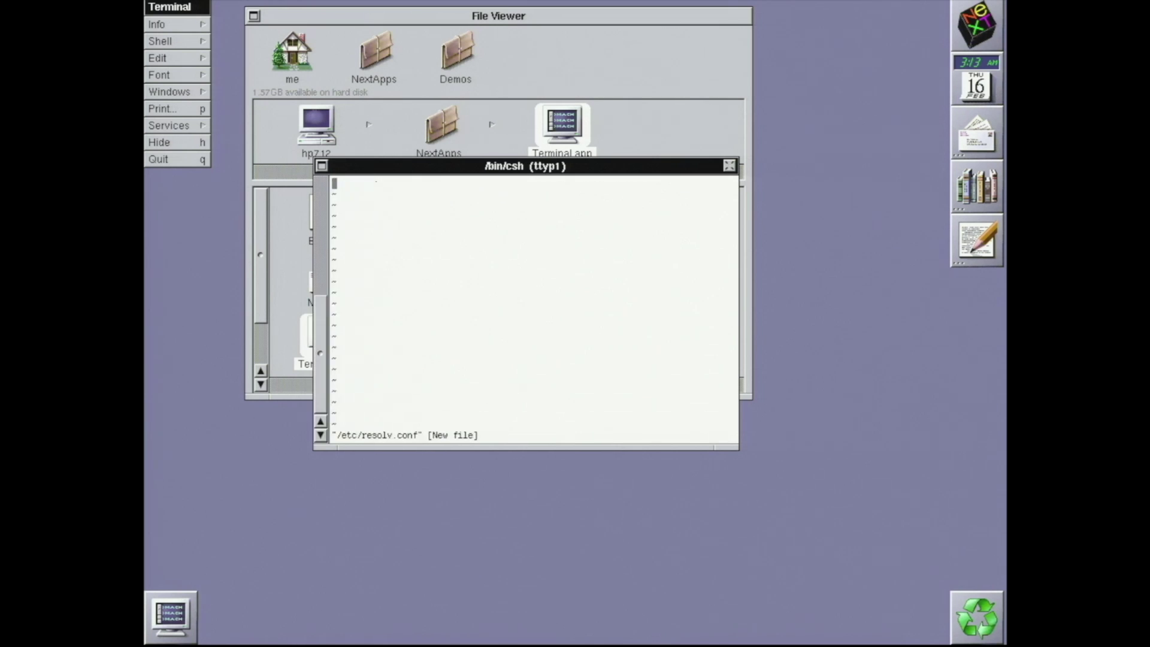
type("nameserver 192.168.1.1")
key("Return")
type("search take")
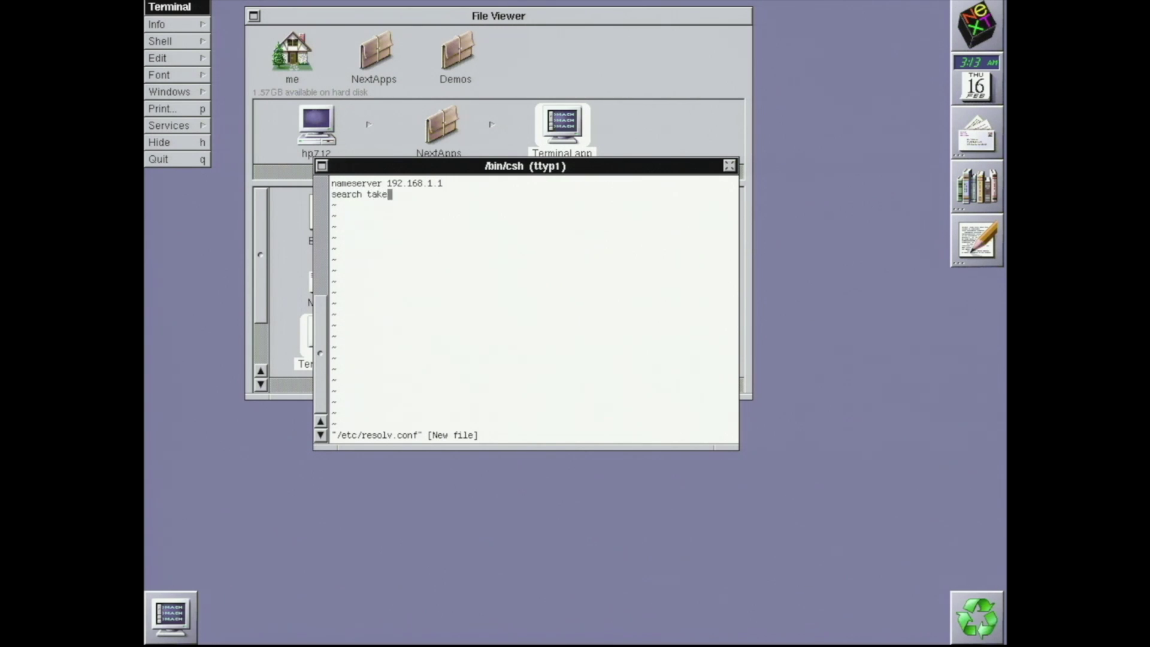
type("timetobesafe.biz")
key("Escape")
type(":w")
key("Return")
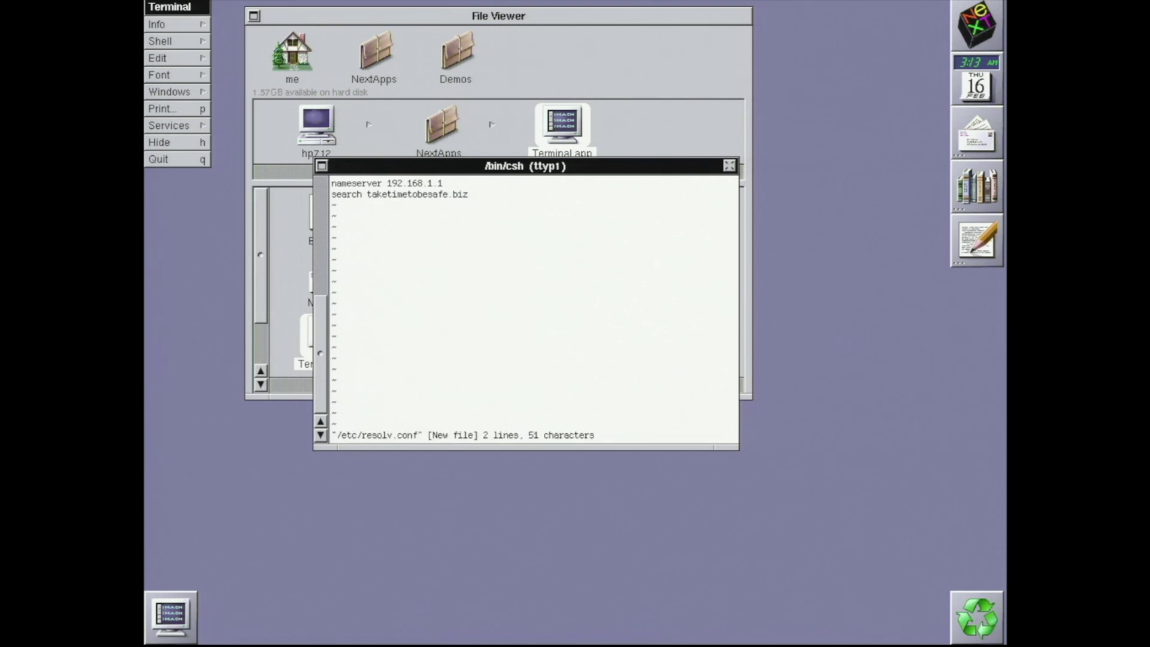
type(":q")
key("Return")
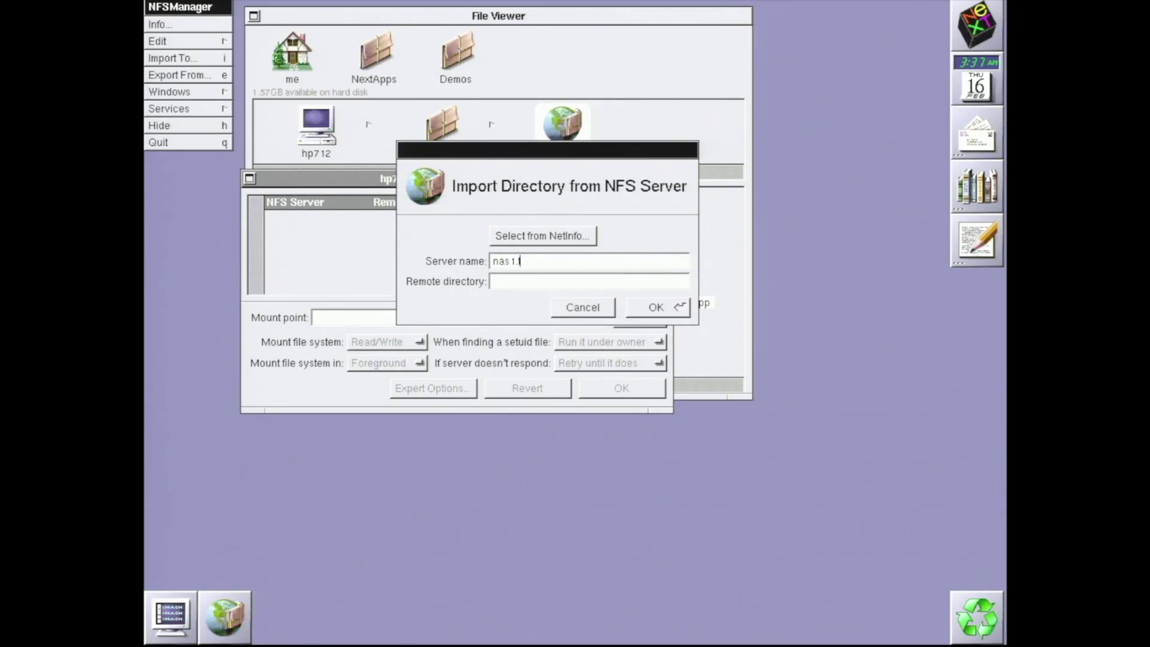
Import /Public from nas1.taketimetobesafe.biz, authorising with a root login
type("aketimetobesa")
type("/Public")
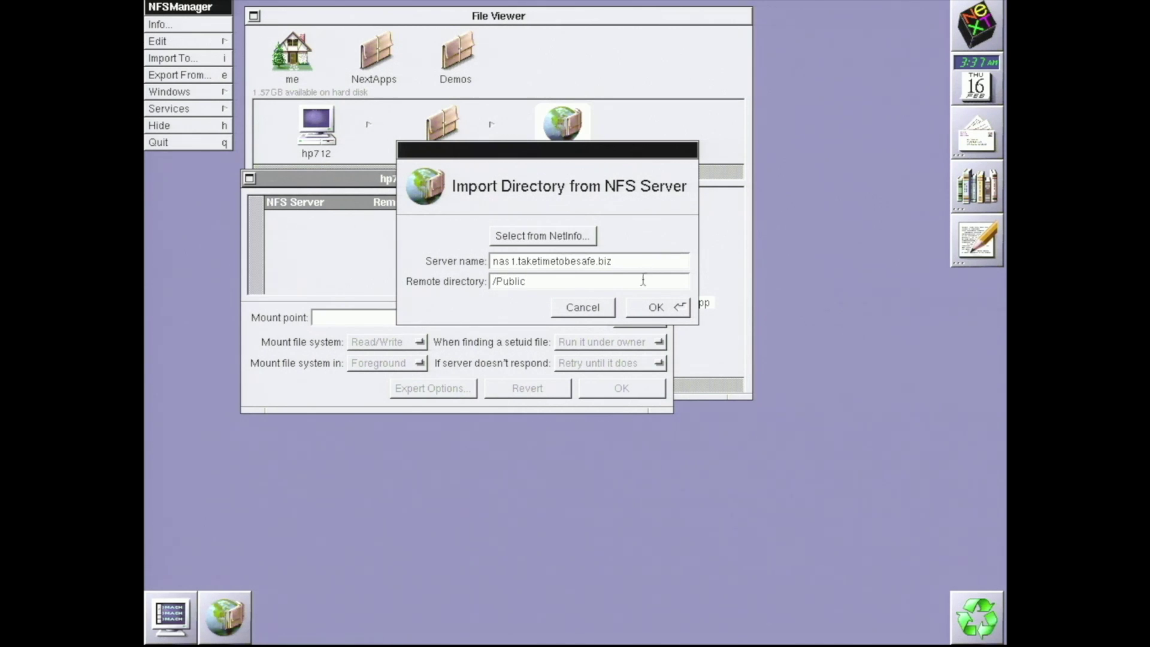
left_click(646, 308)
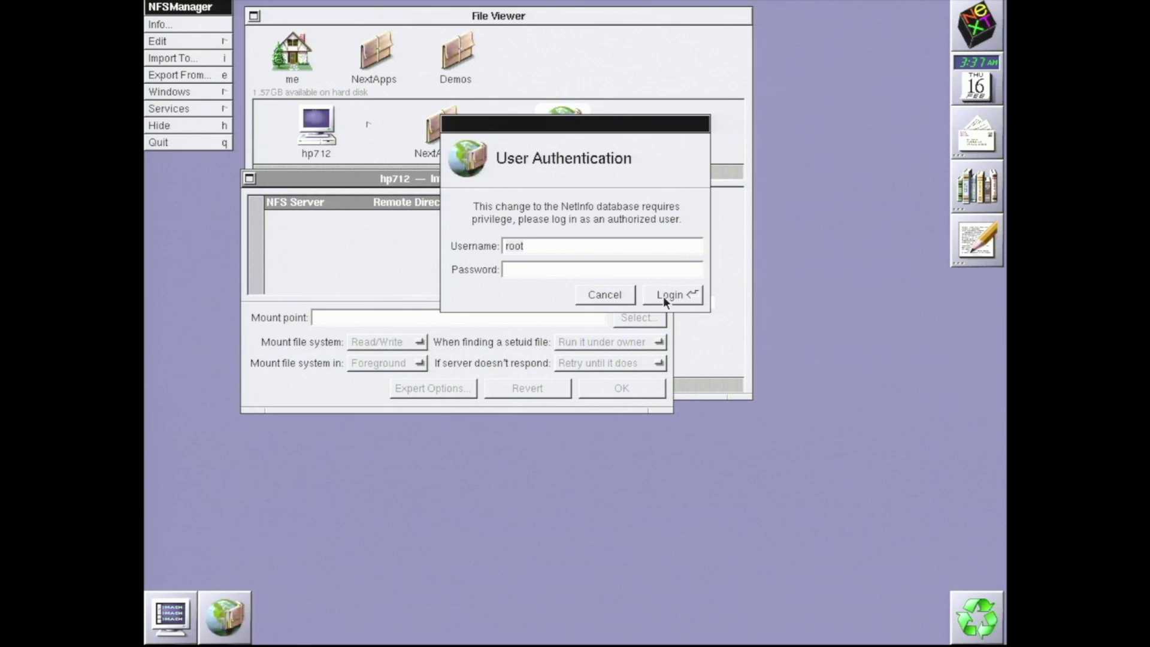
left_click(666, 294)
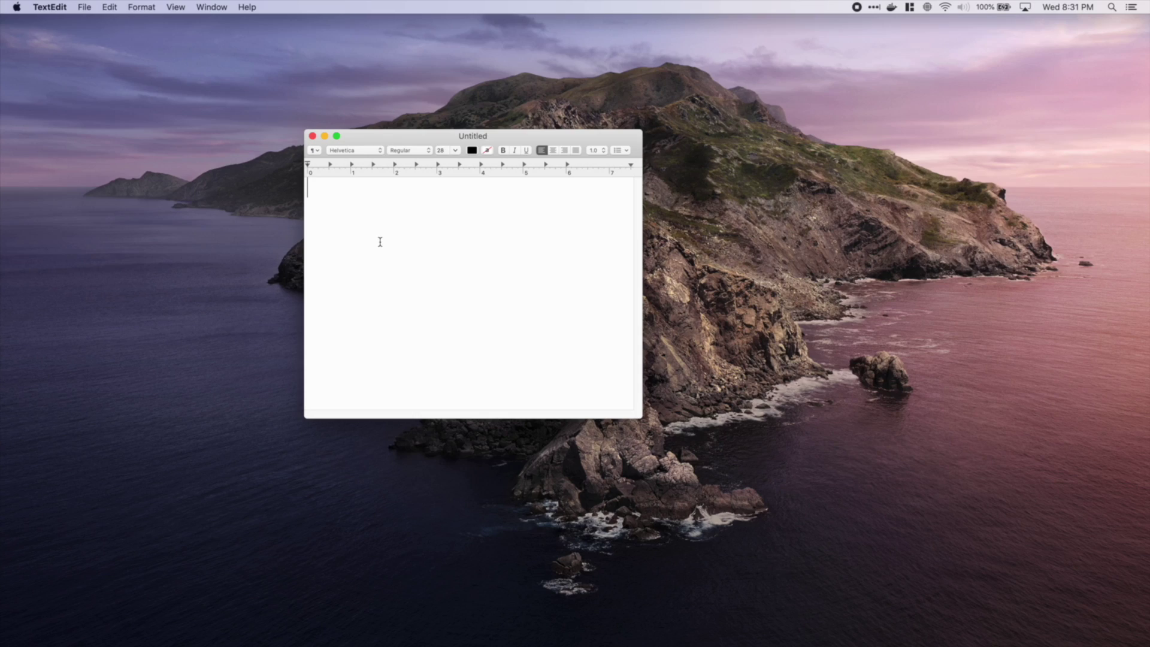
Type 'Pizzaboxes Rule!' into the new TextEdit document
type("Pizzaboxes Rule!")
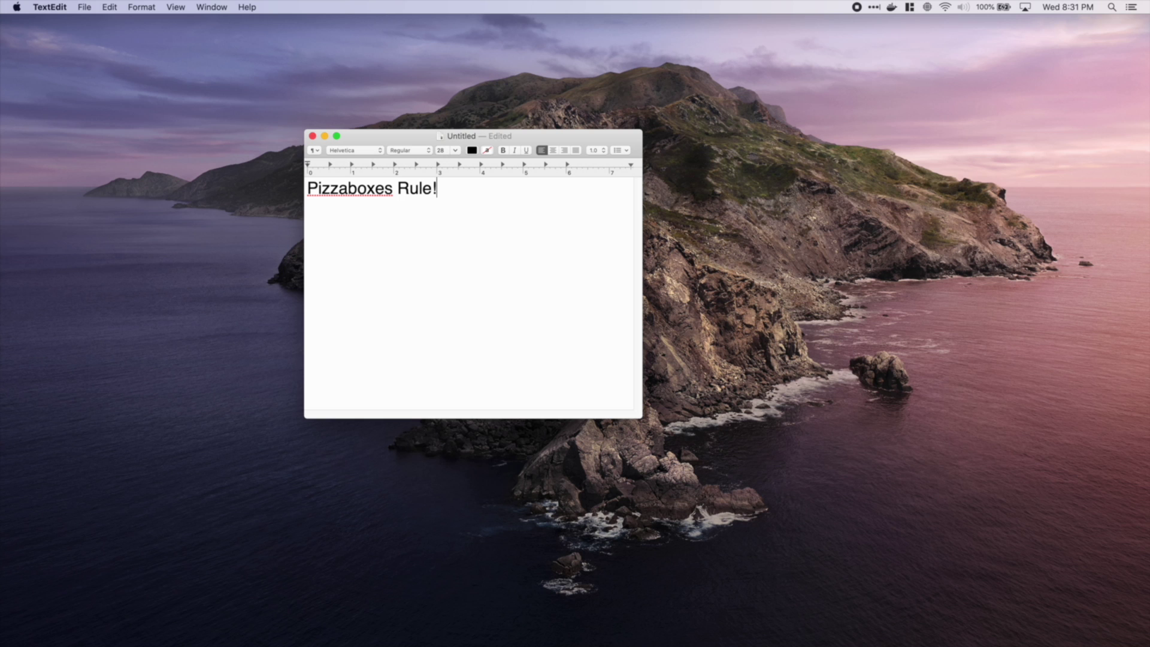
left_click(85, 6)
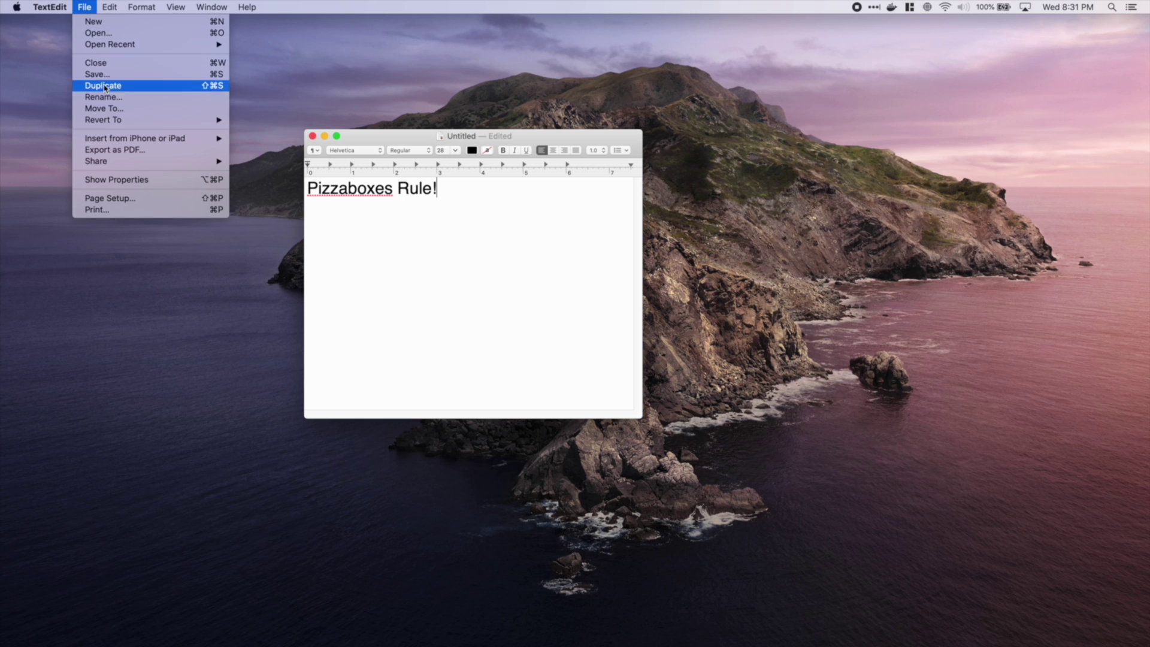
left_click(435, 276)
Save the document as 'important message' in nas1's Public/hp712/next folder
key("super+s")
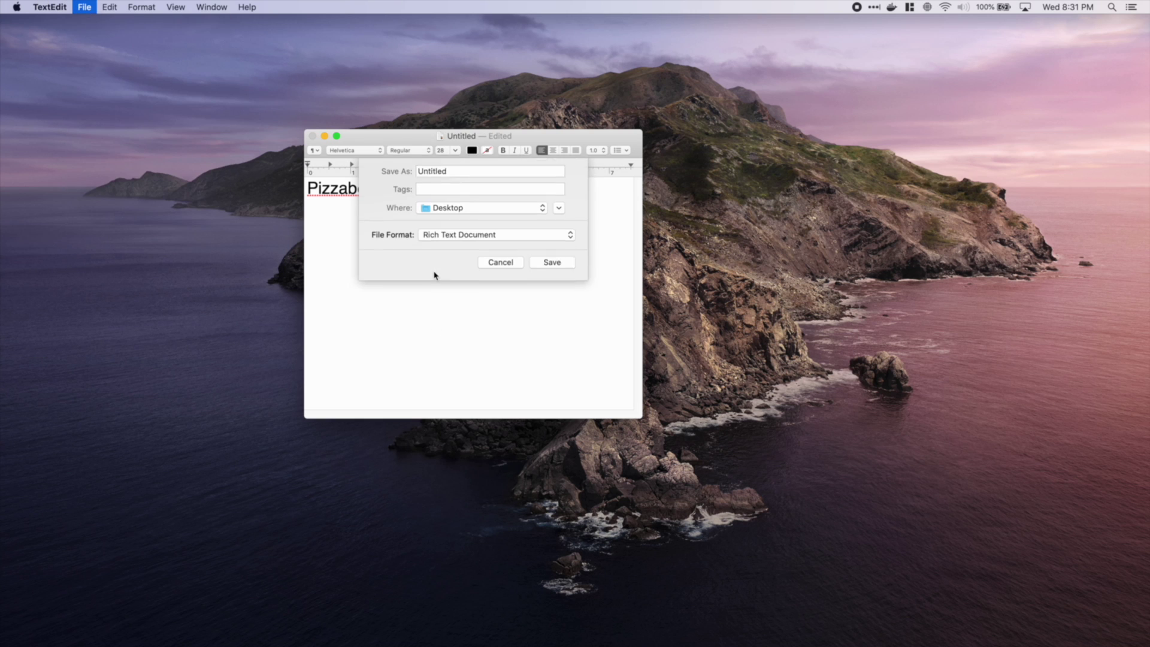
left_click(559, 213)
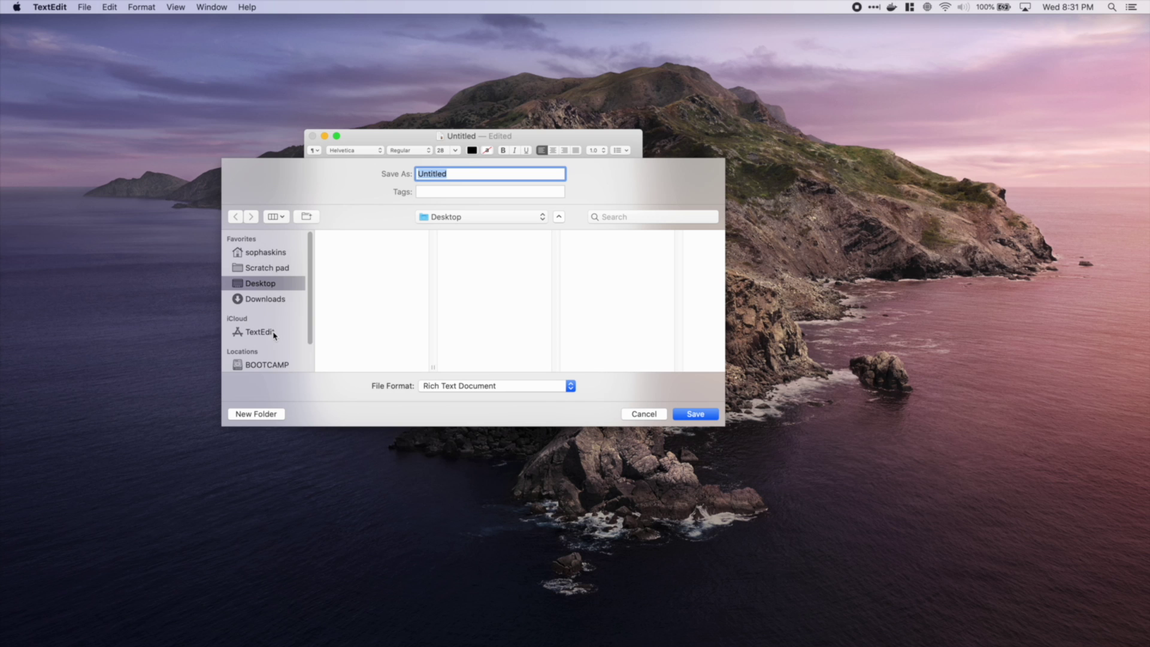
scroll(274, 336, "down", 2)
left_click(267, 349)
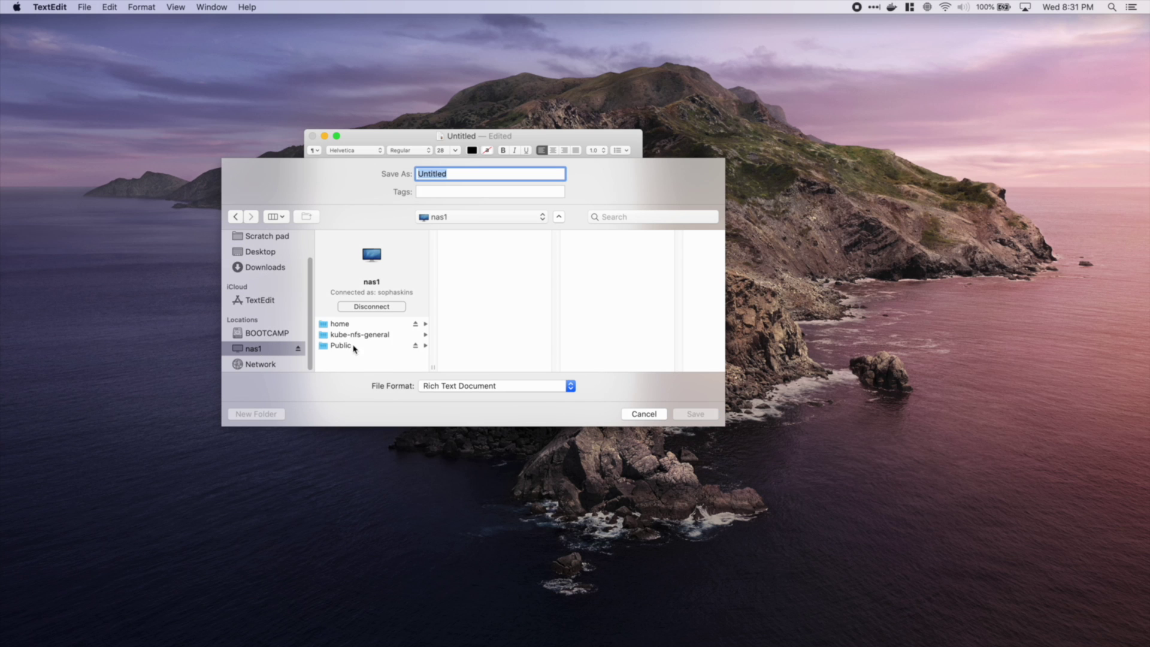
left_click(354, 347)
left_click(473, 257)
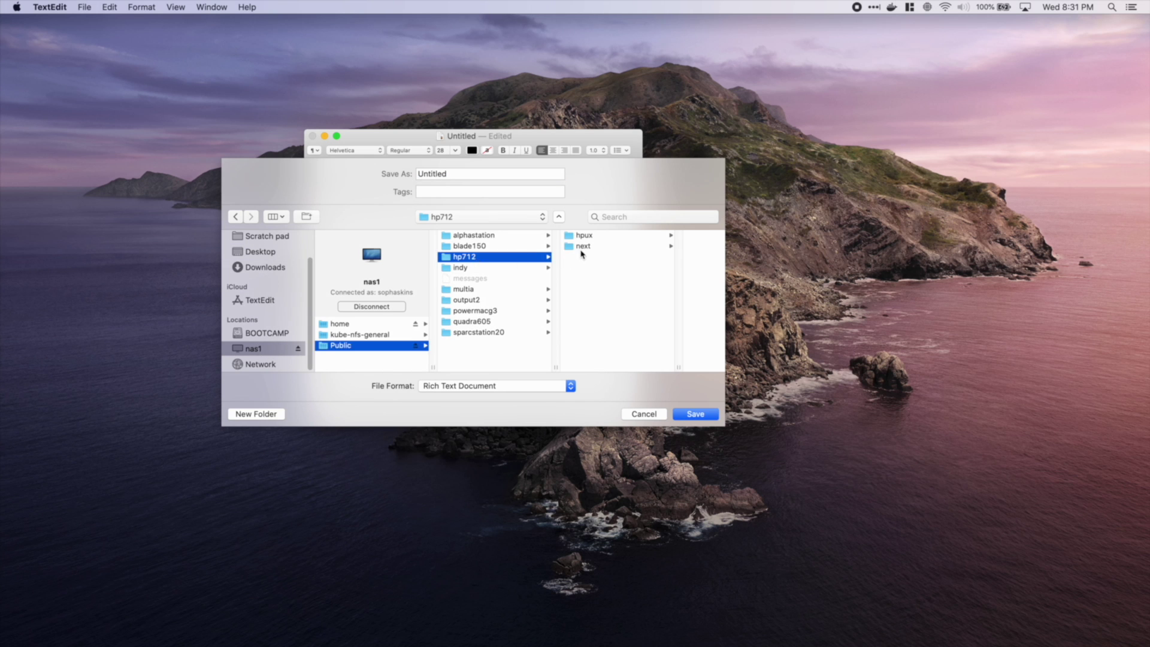
left_click(580, 246)
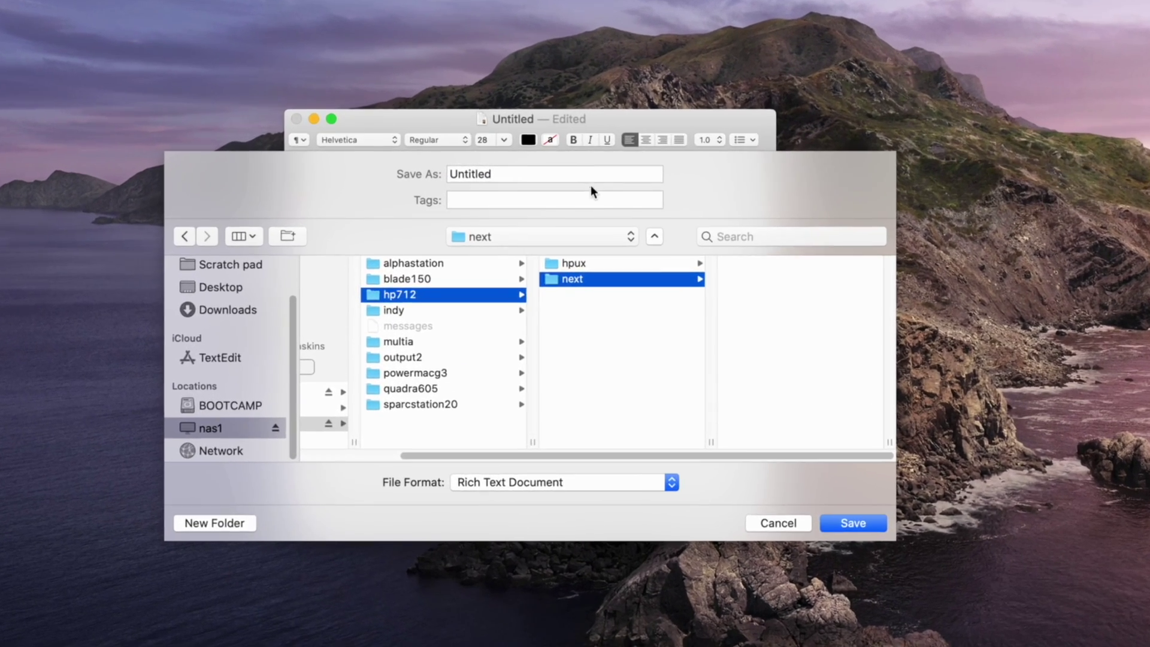
type("important")
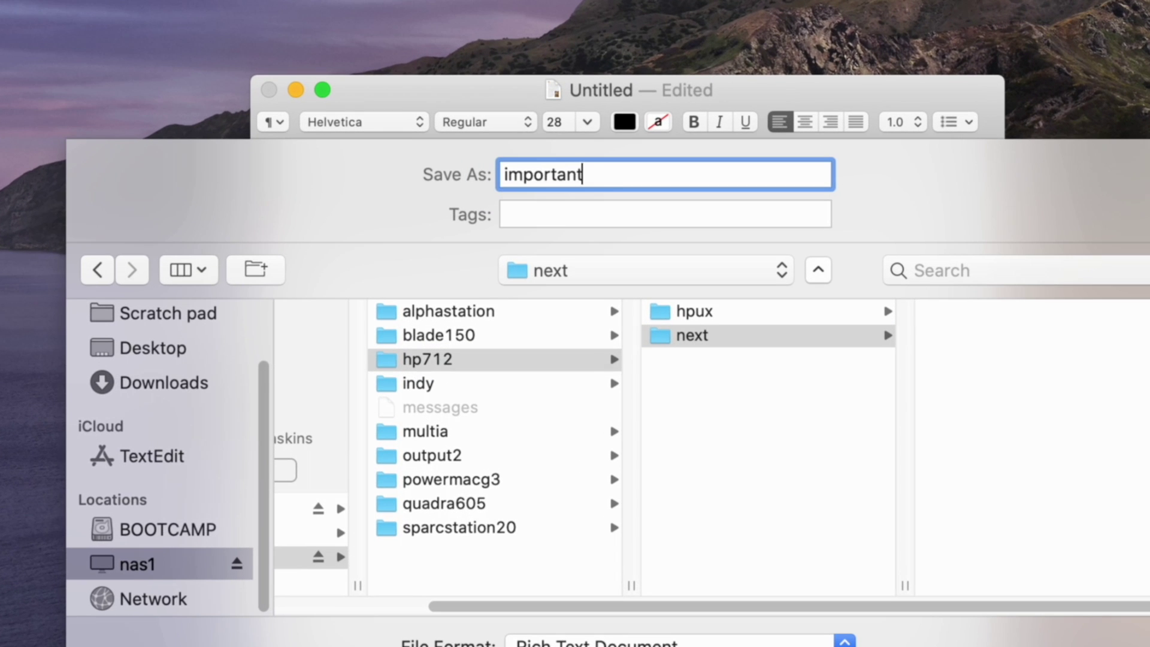
type(" message")
key("Return")
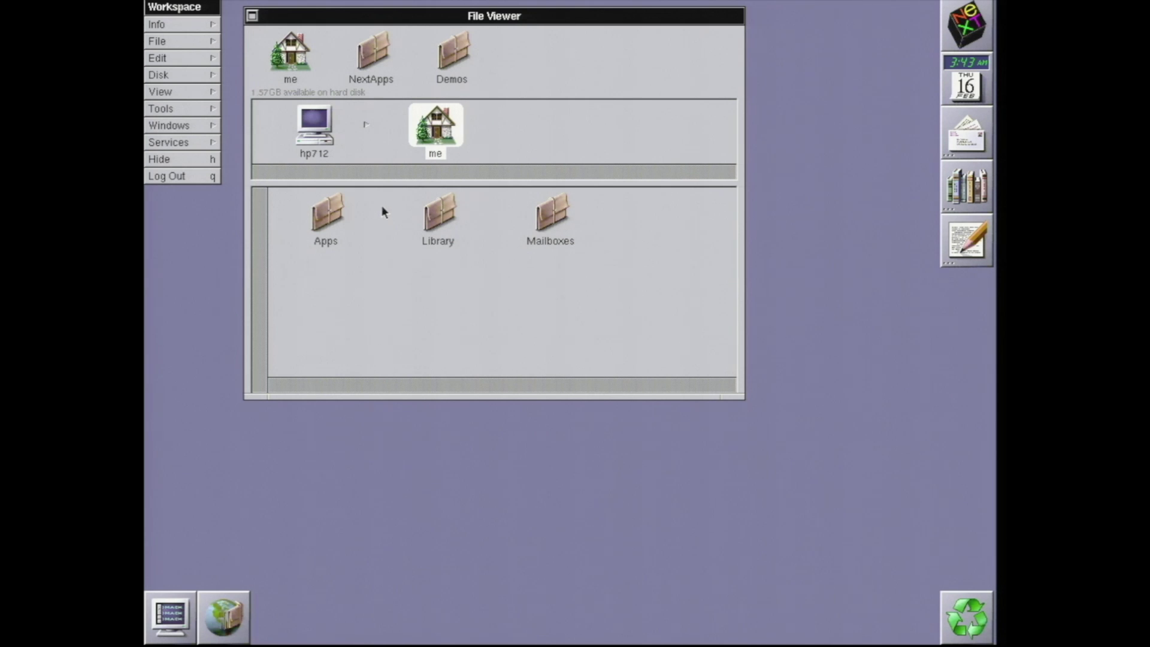
Browse Net > nas1 > Public > hp712 > next and open important message.rtf
left_click(321, 143)
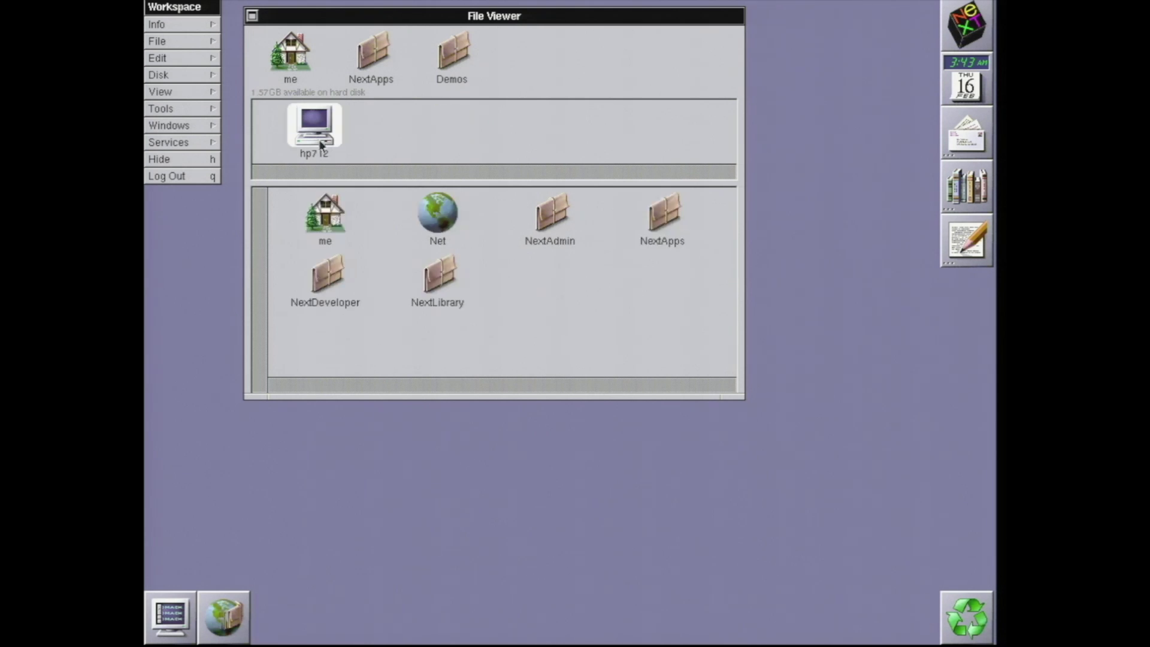
left_click(434, 216)
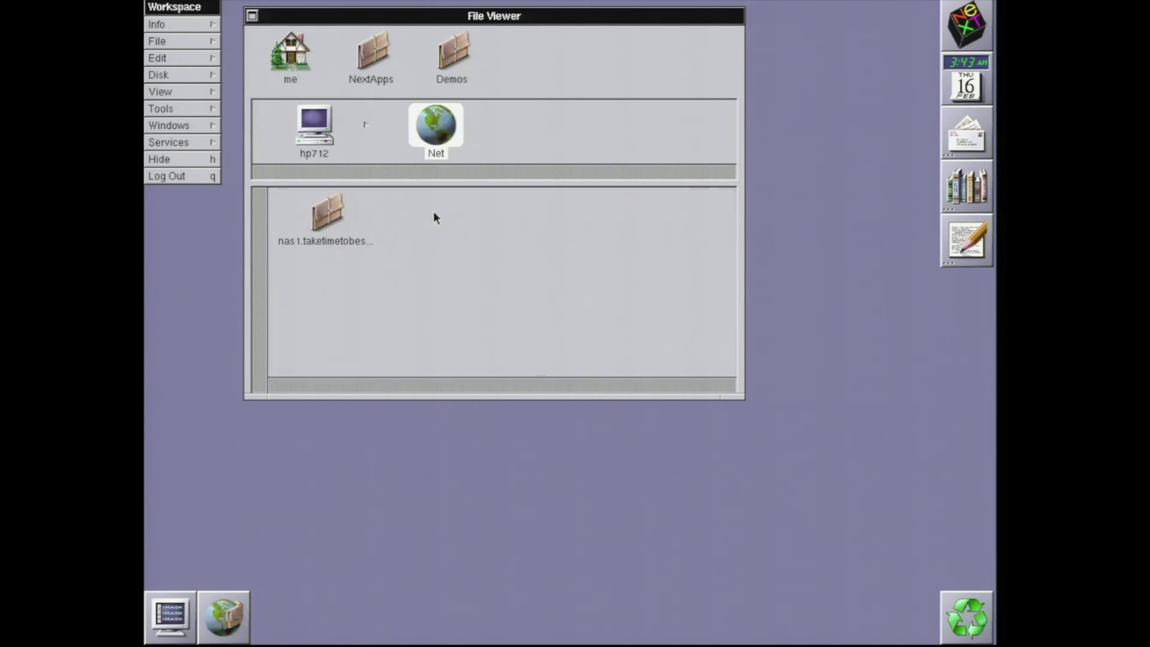
double_click(323, 225)
double_click(322, 217)
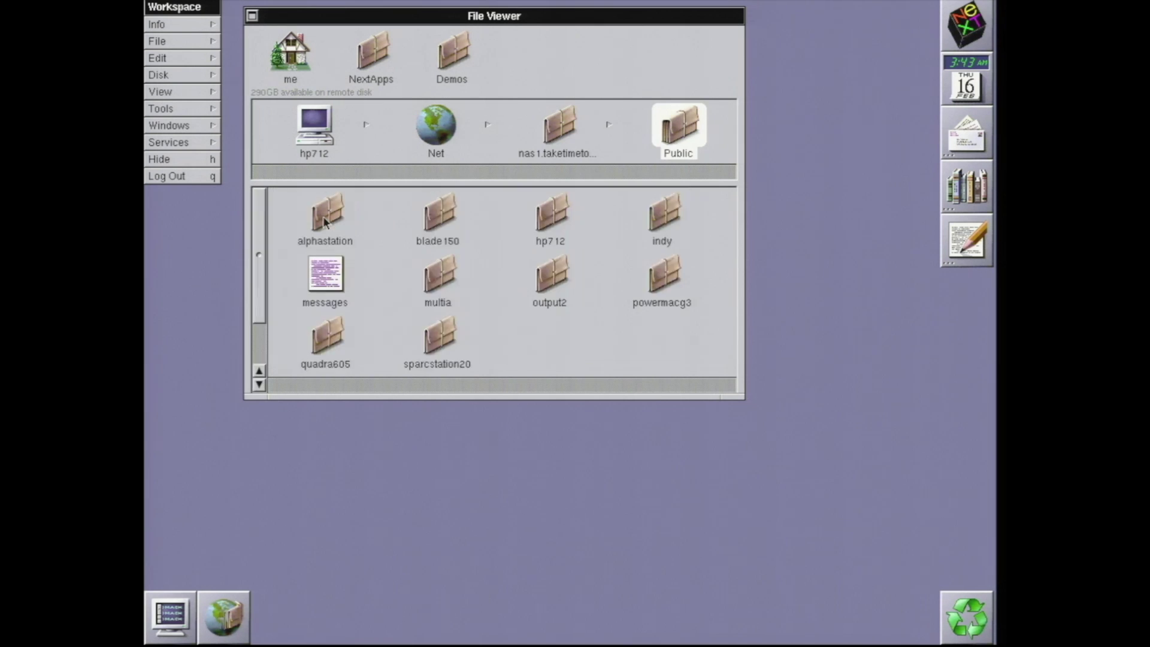
double_click(548, 213)
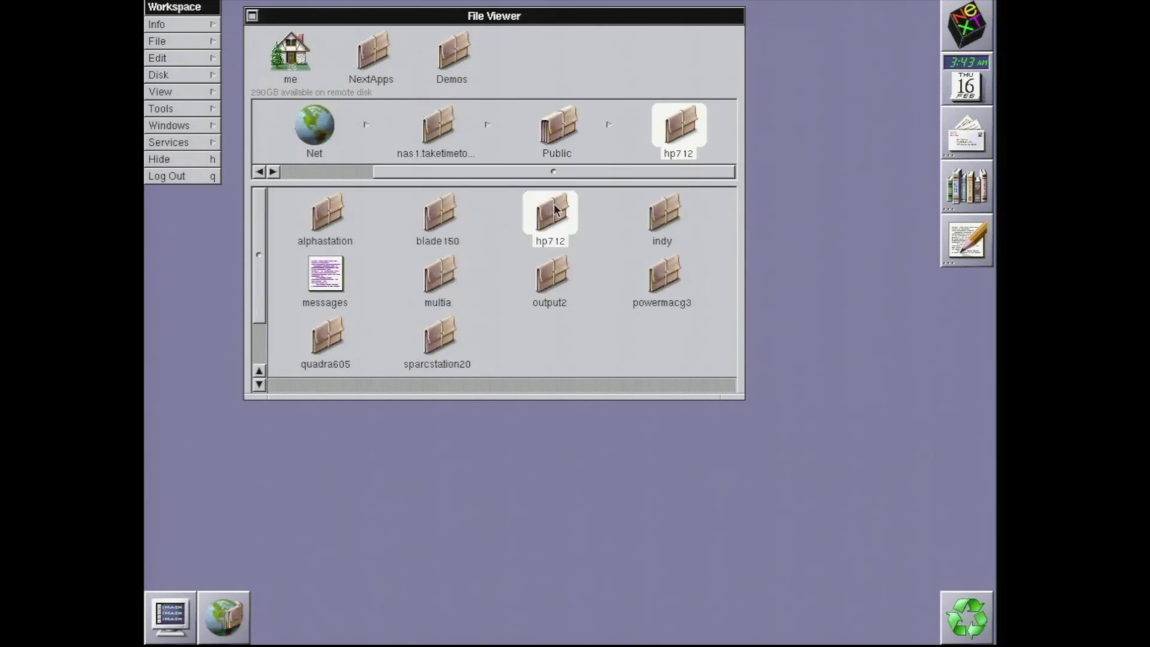
double_click(437, 221)
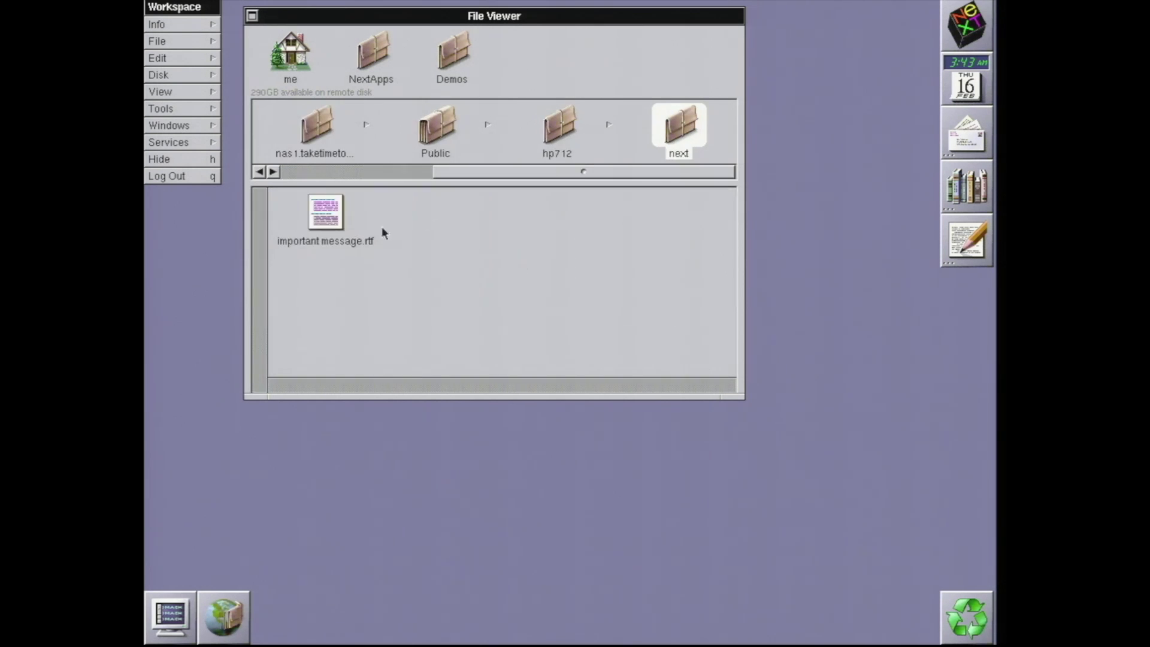
double_click(327, 223)
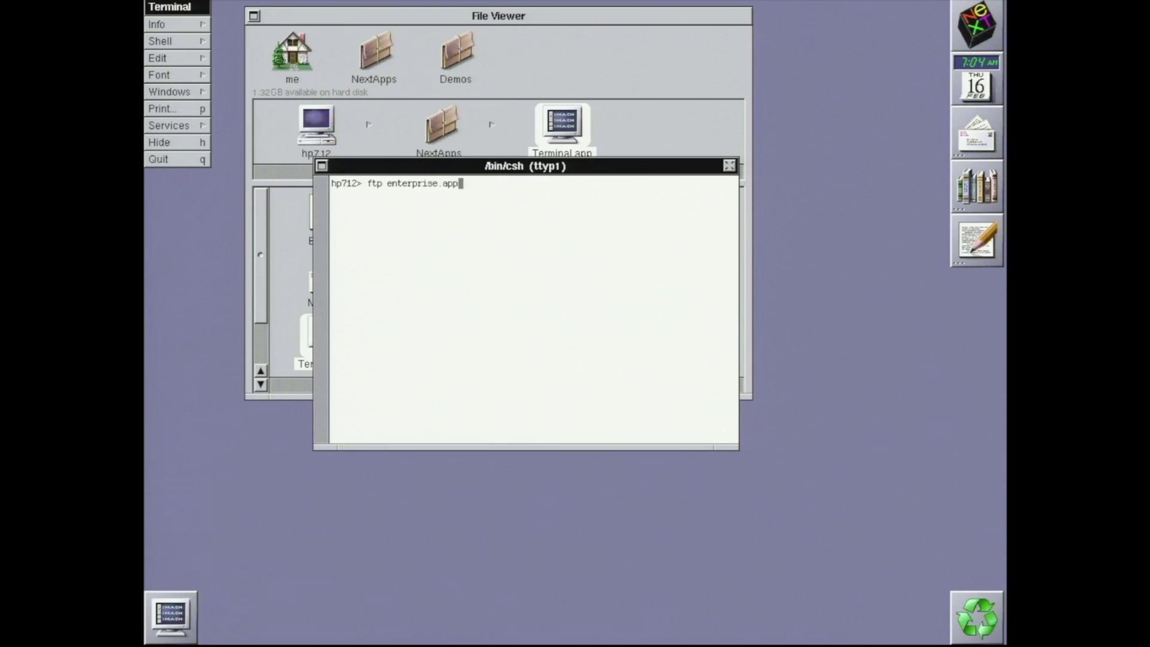
Retry the ftp to enterprise.apple.com, then download NS33RISCUserPatch3.tar in Safari
type("om")
key("Return")
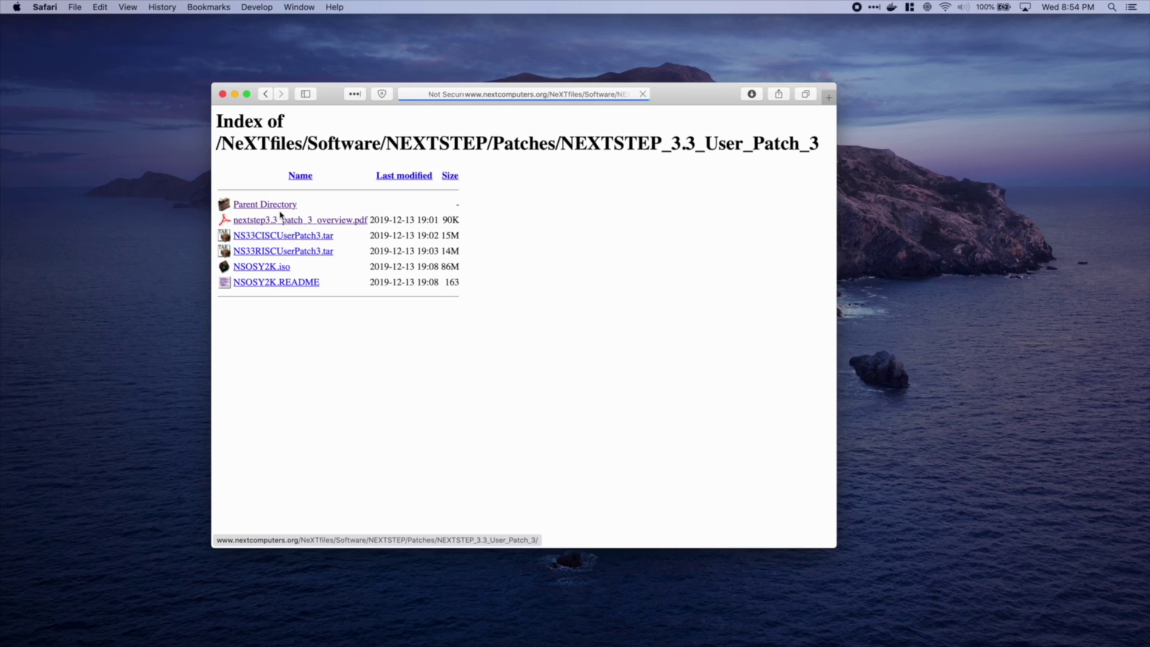
left_click(278, 252)
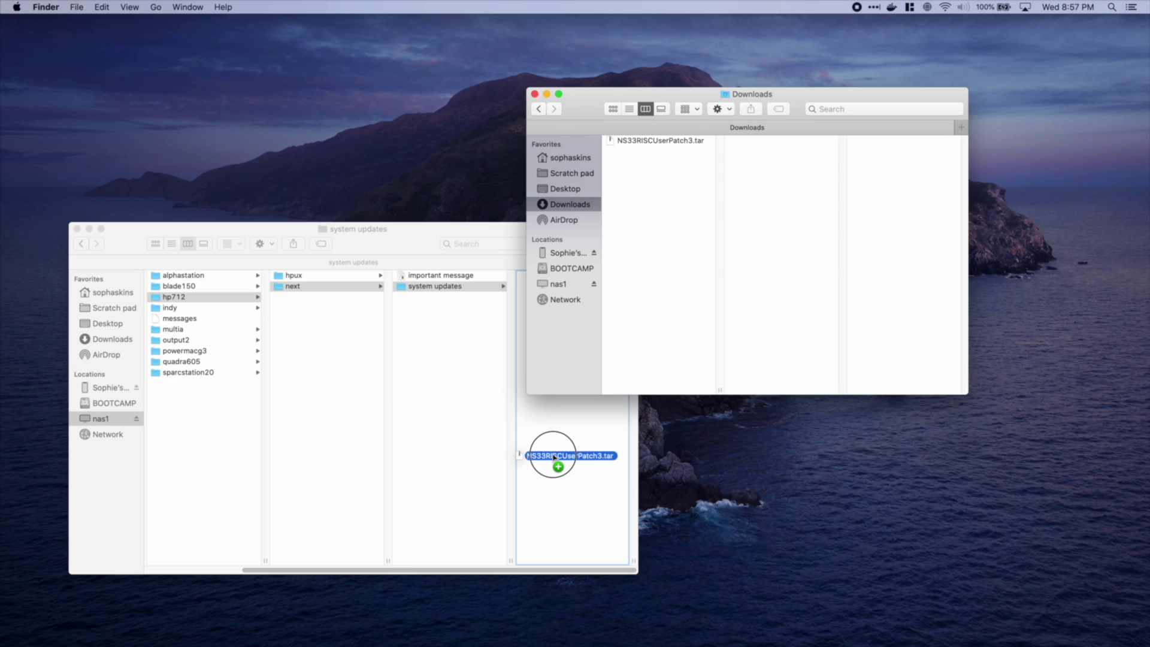
Copy NS33RISCUserPatch3.tar into nas1's system updates folder and select the Preferences application
left_click_drag(551, 453, 554, 459)
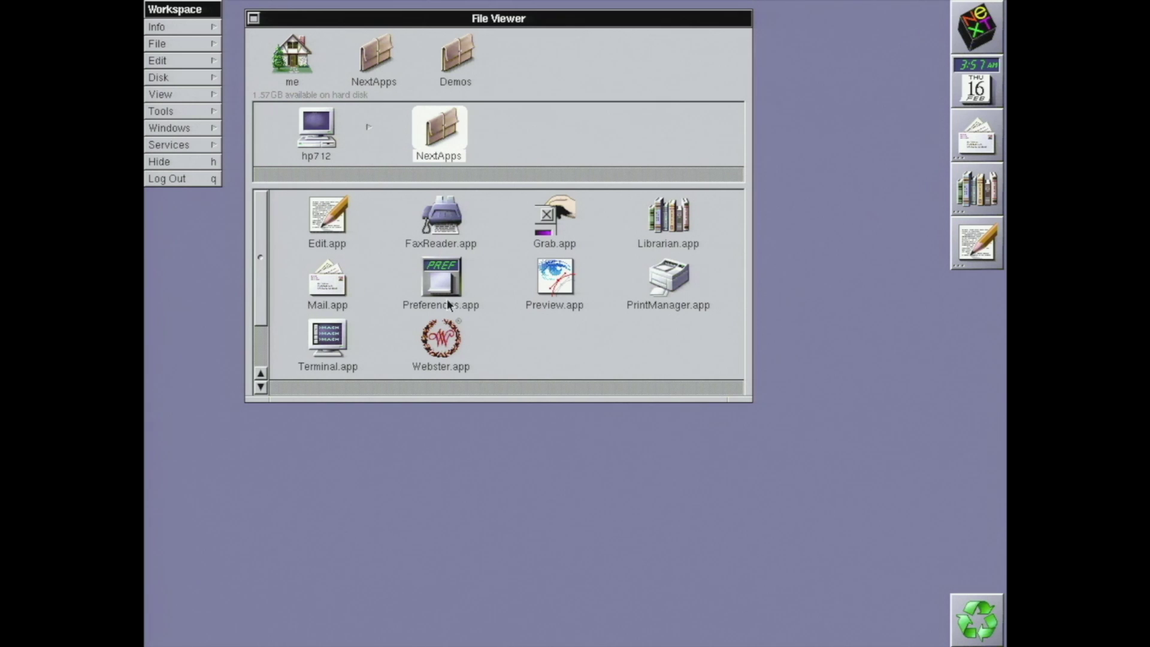
left_click(448, 287)
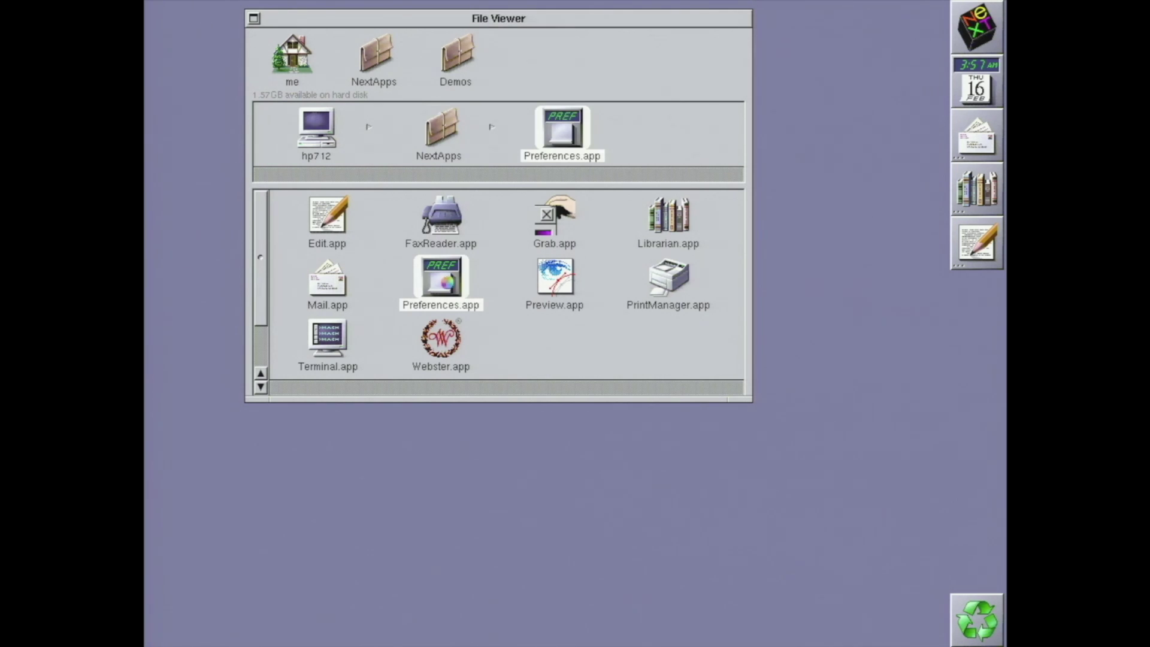
Launch Preferences.app and switch to its Password settings
double_click(447, 282)
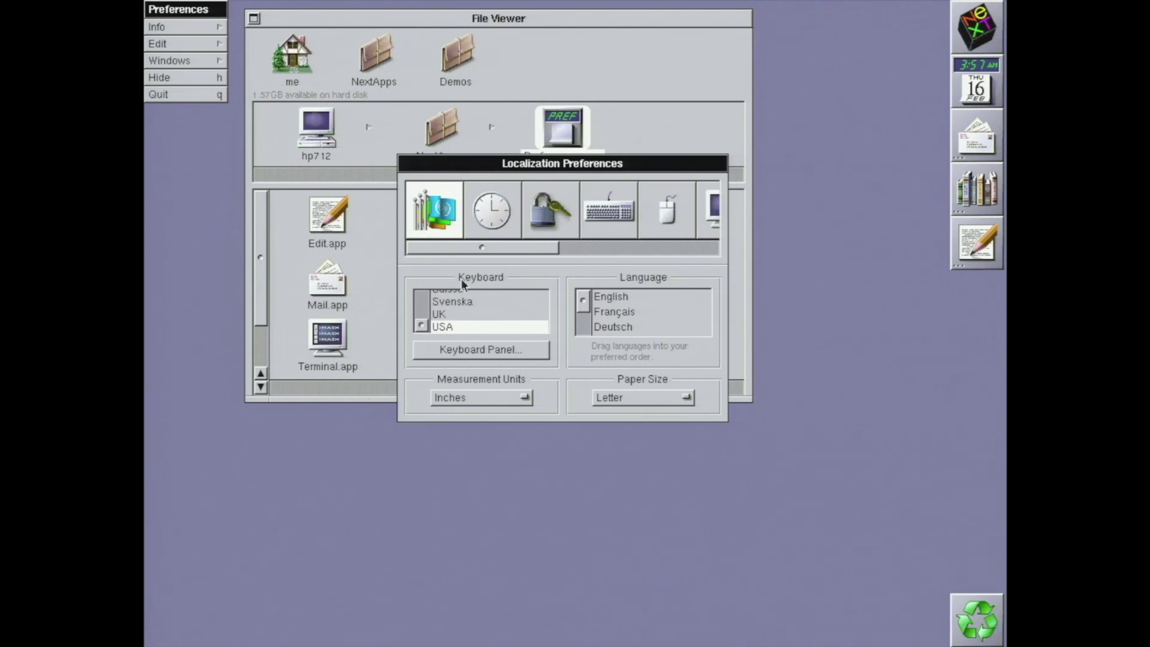
left_click(531, 219)
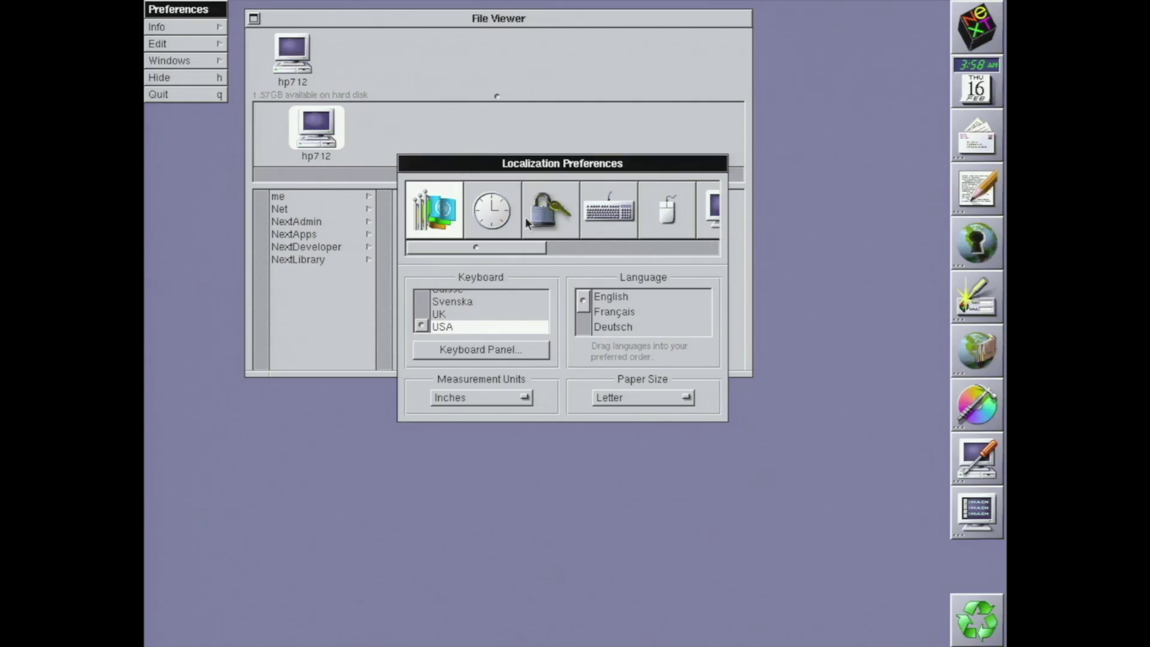
Create a new account password, entering it and confirming it a second time
left_click(525, 217)
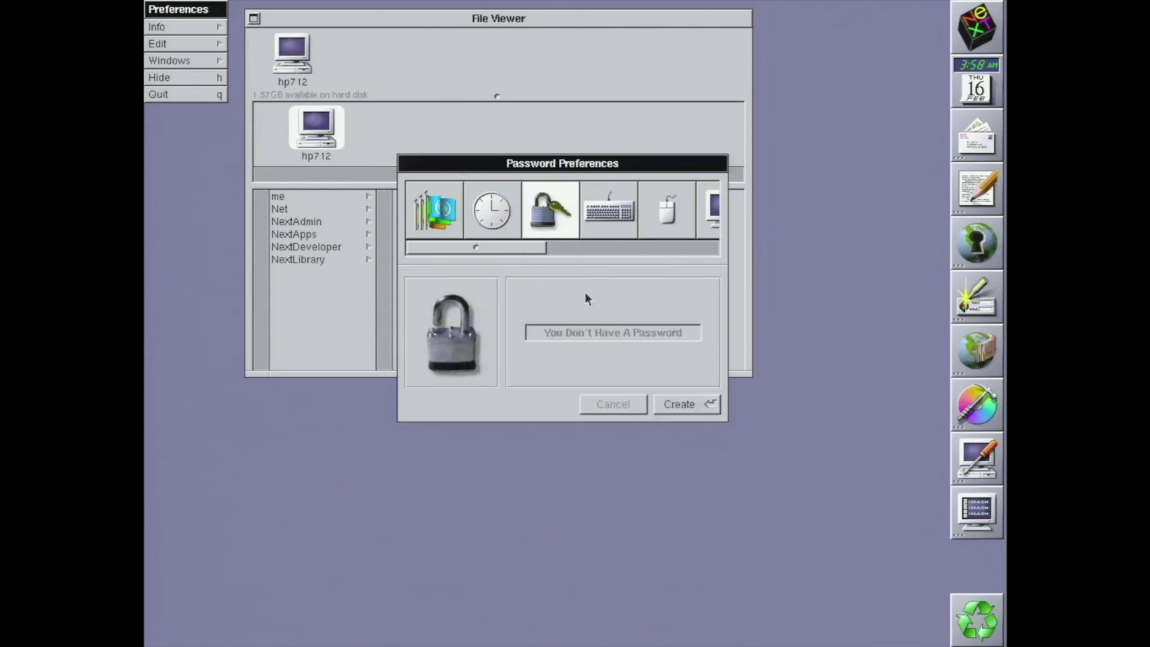
left_click(663, 404)
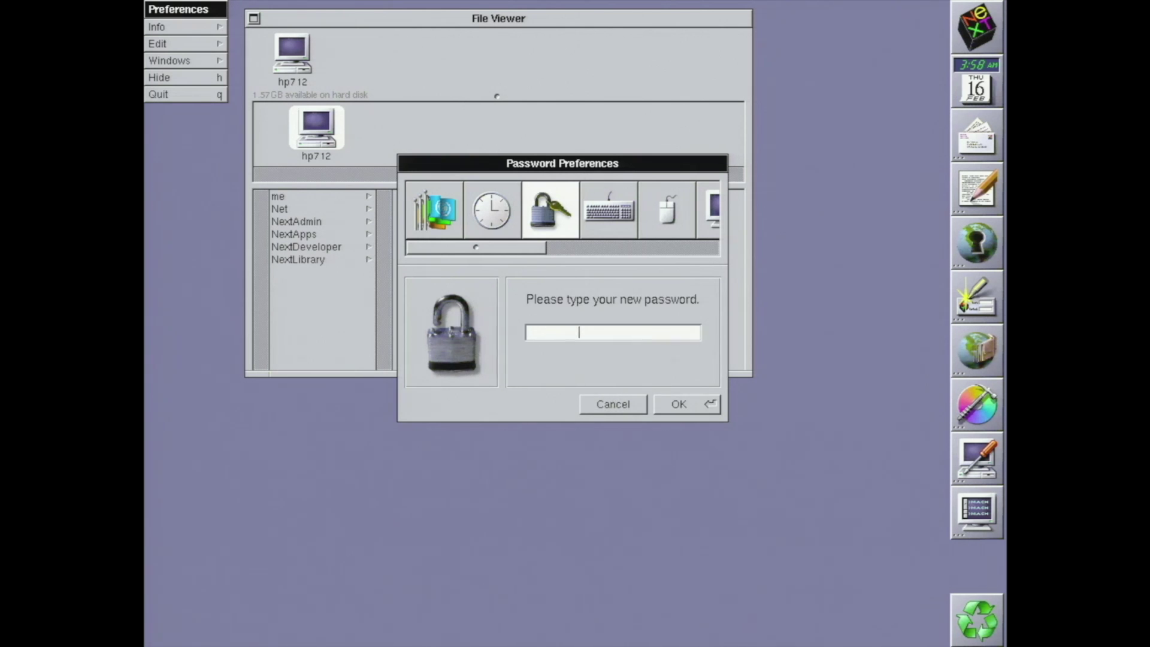
key("Return")
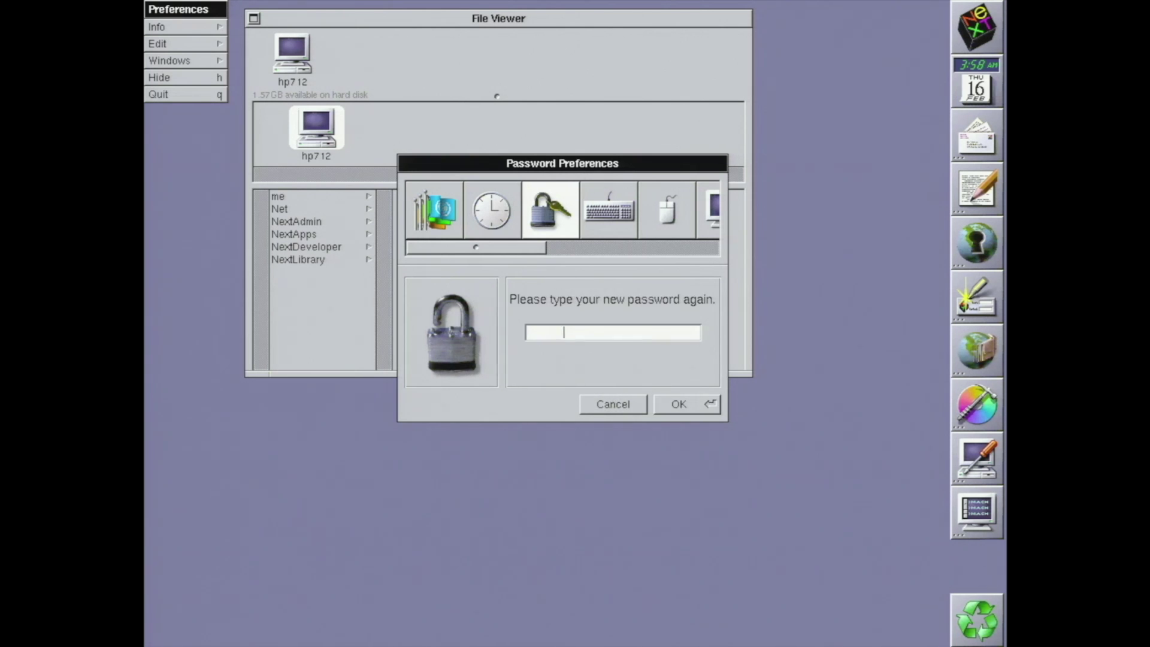
key("Return")
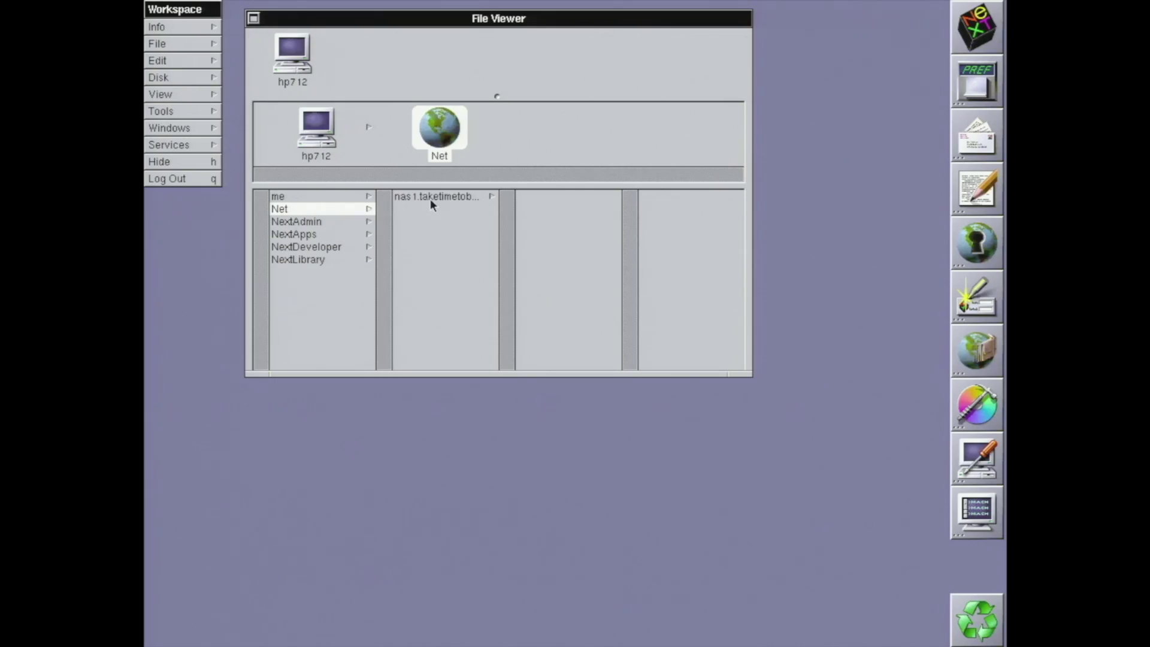
left_click(430, 198)
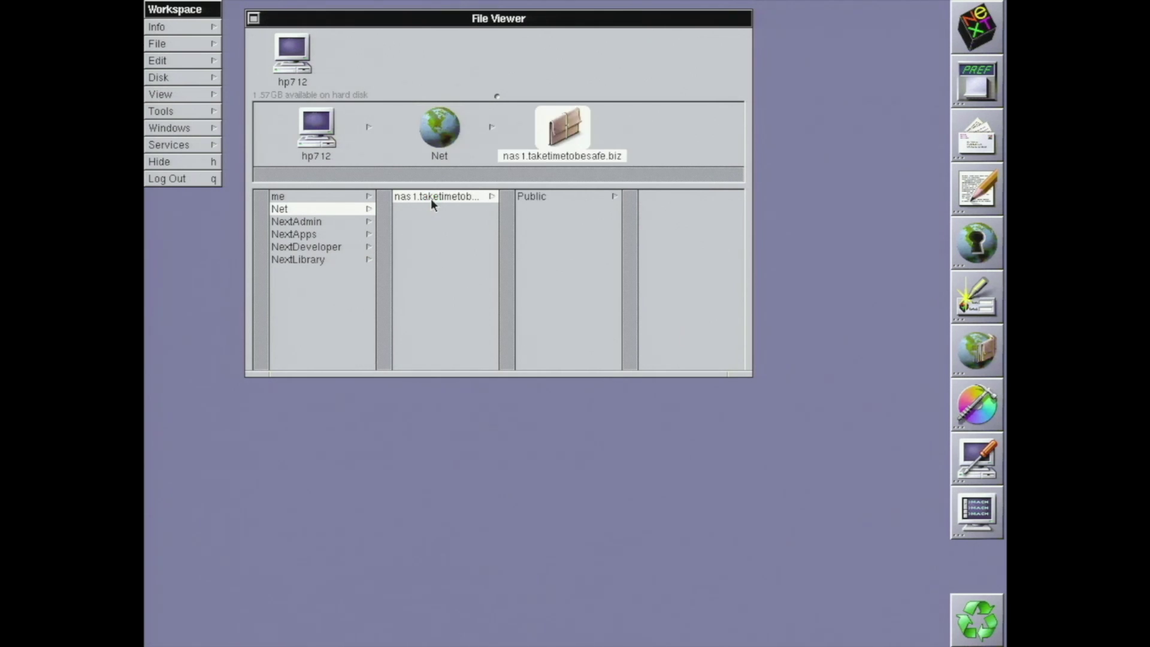
Browse nas1 > Public > hp712 > next > system updates and open NS33RISCUserPatch3.pkg
left_click(535, 196)
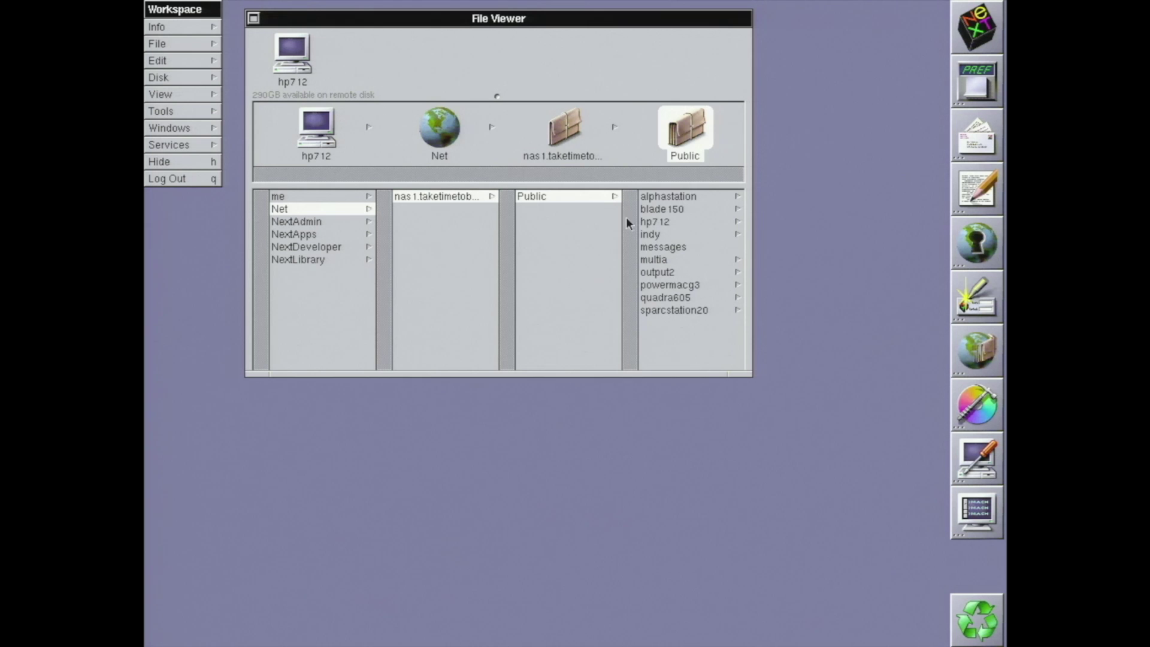
left_click(653, 220)
left_click(657, 211)
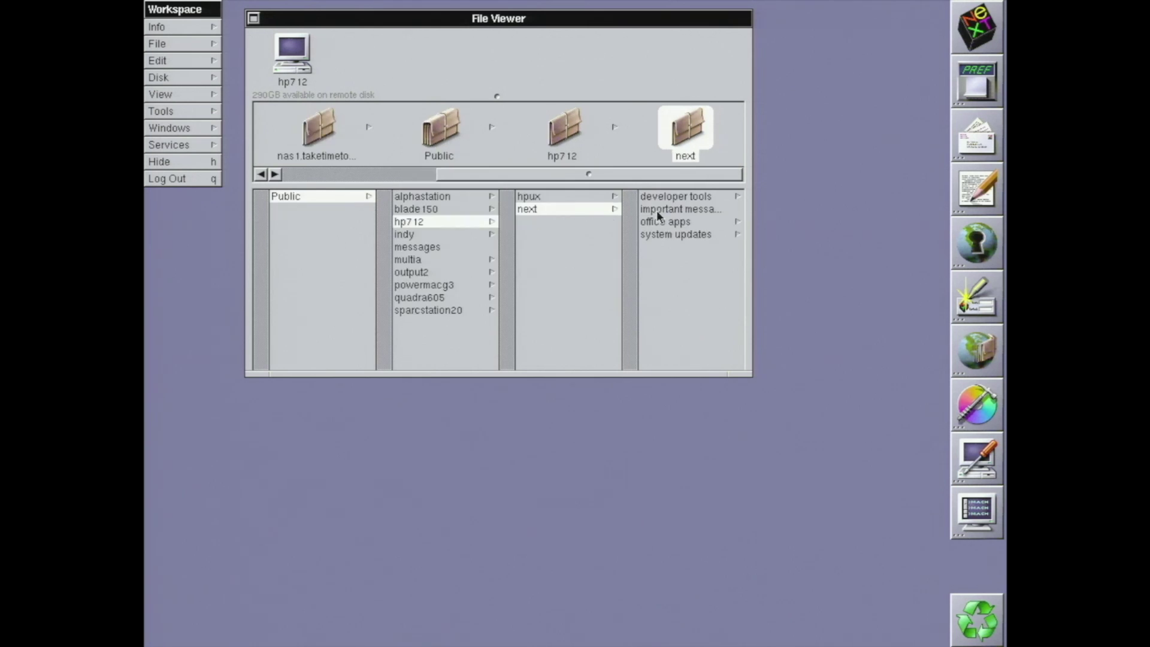
left_click(660, 234)
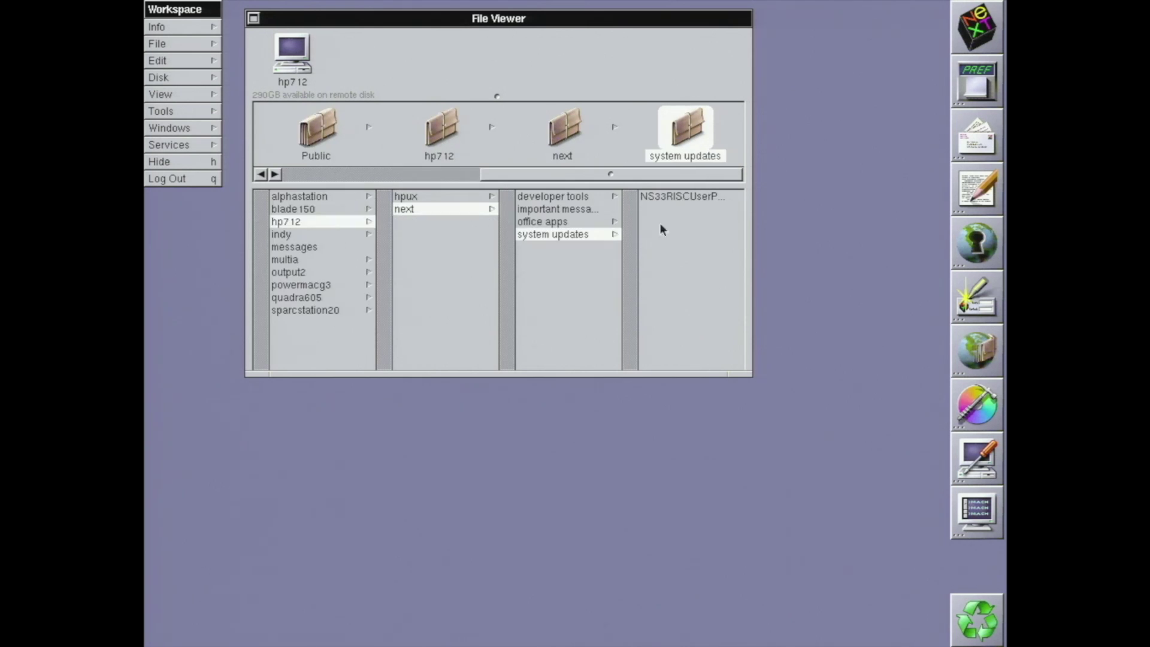
double_click(661, 196)
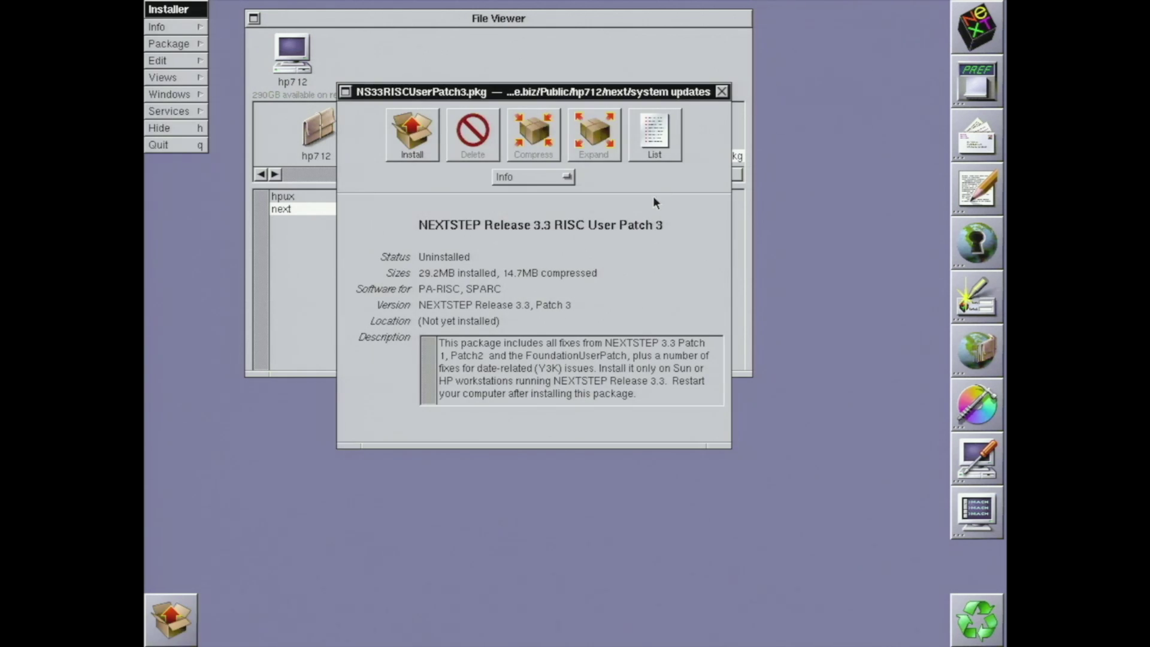
Install RISC User Patch 3, continuing past the already-installed warning
left_click(413, 134)
left_click(675, 285)
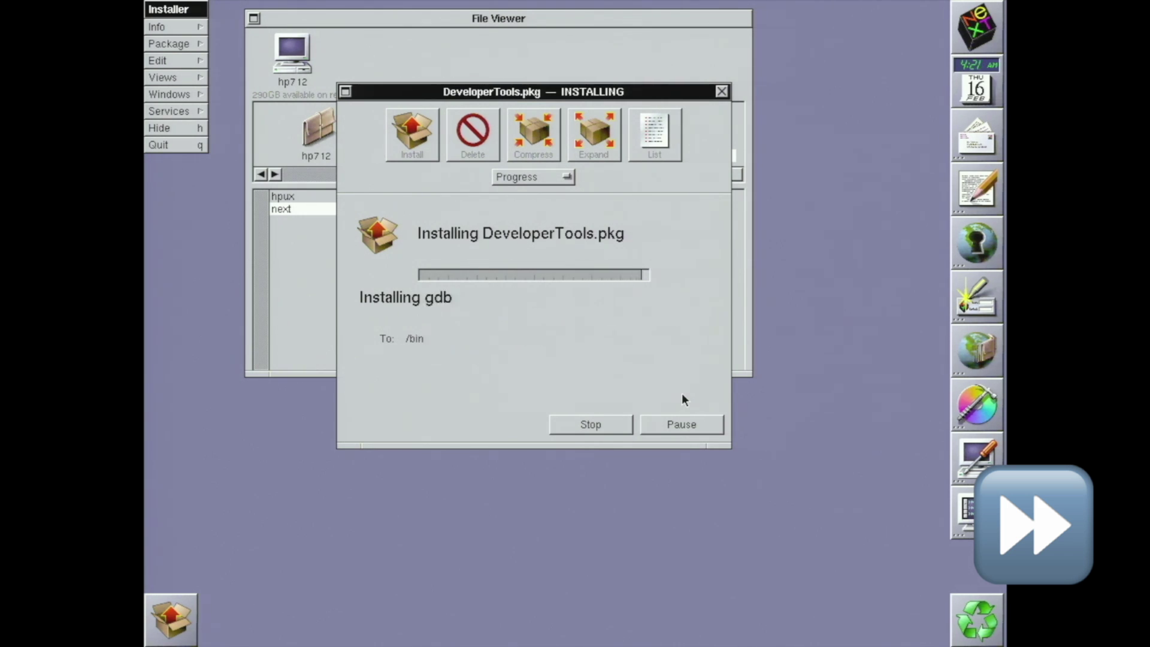
Install the DeveloperLibs package, then open the NextDeveloper folder
left_click(436, 157)
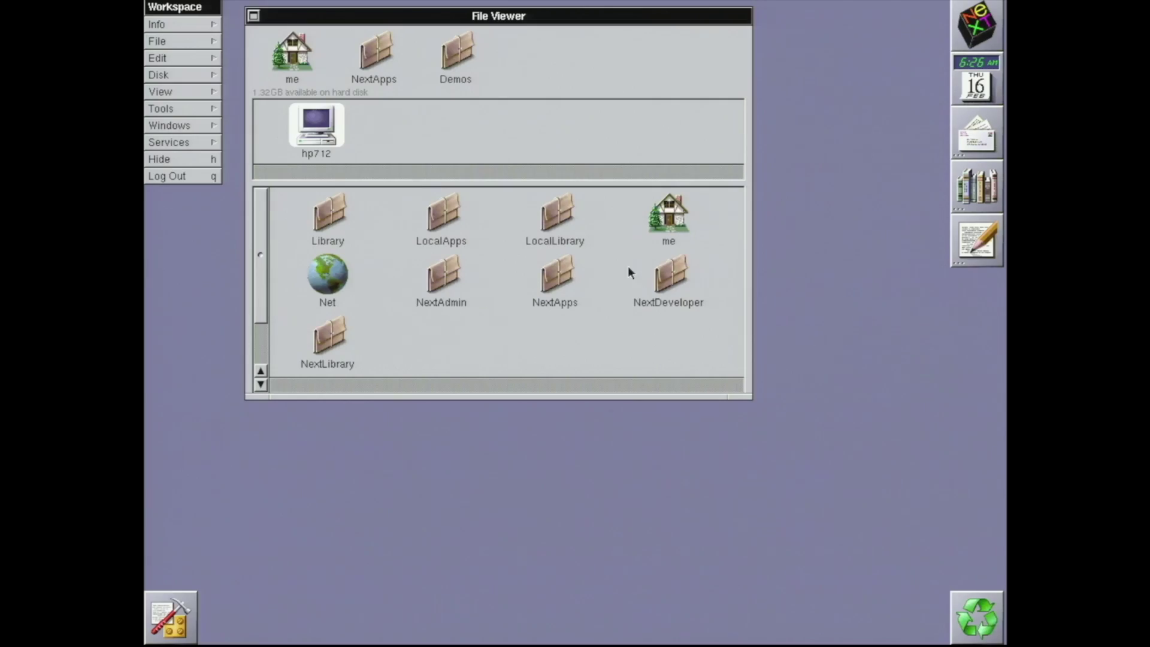
double_click(665, 276)
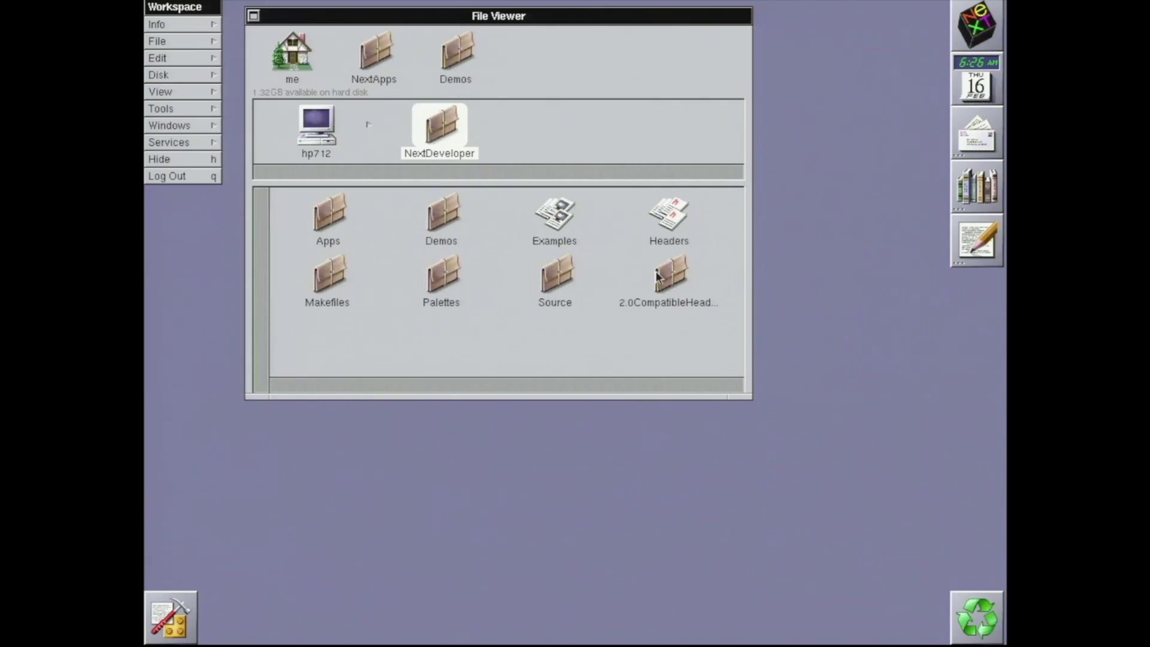
Launch ProjectBuilder from NextDeveloper/Apps and select the default name in the New Project dialog
double_click(339, 219)
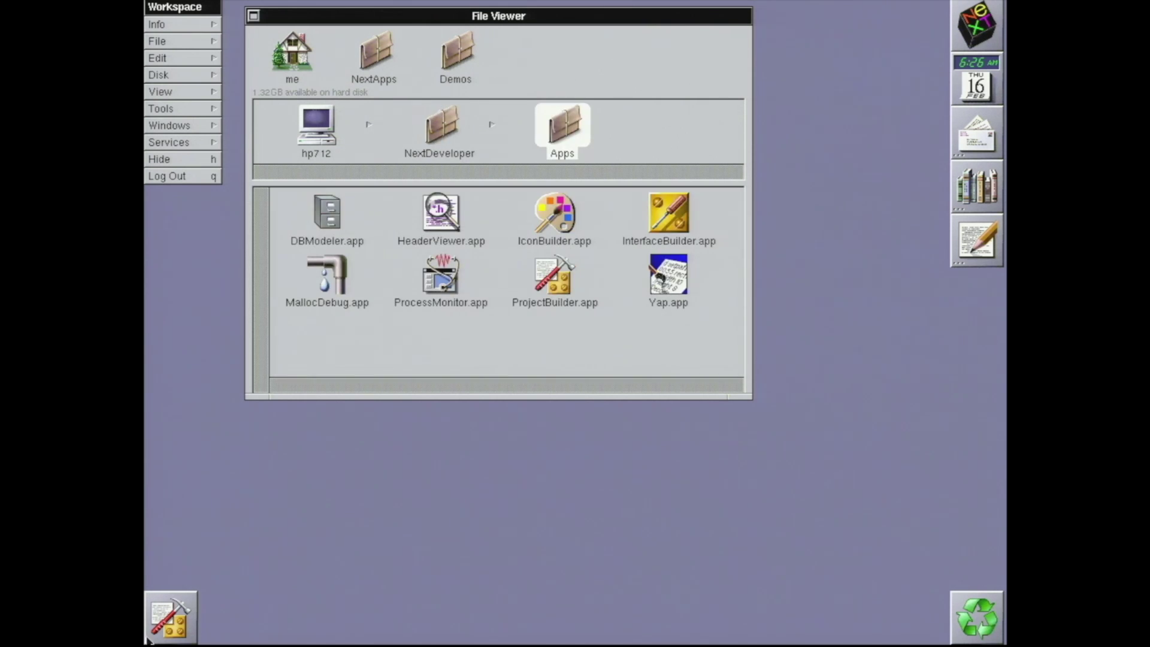
double_click(163, 632)
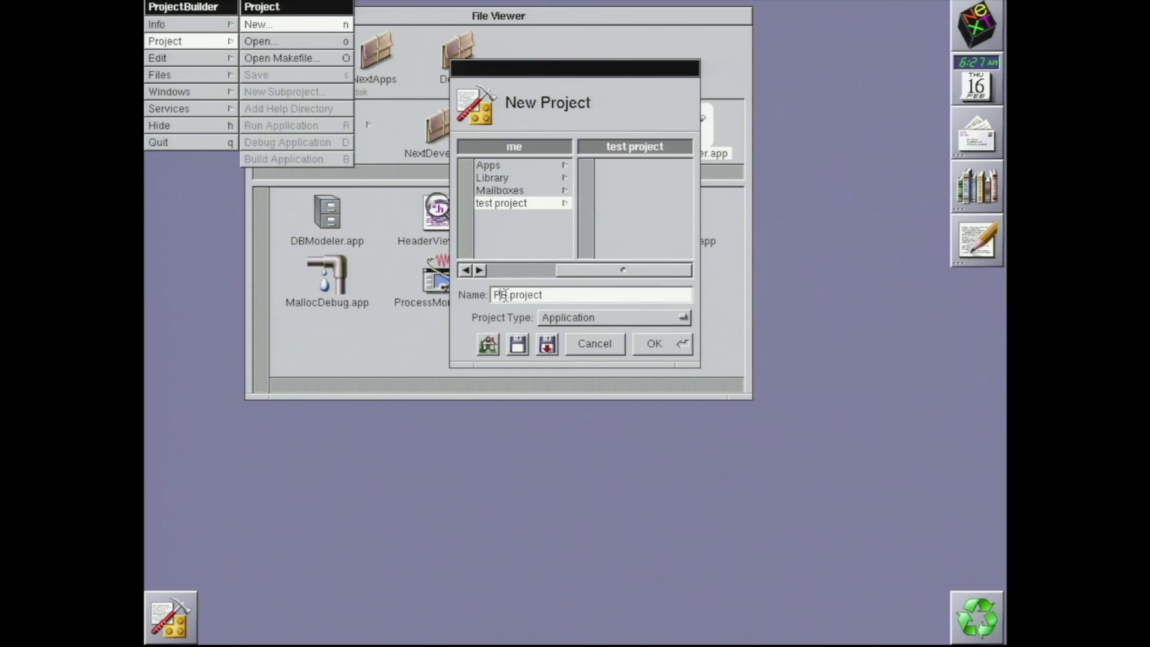
double_click(504, 294)
Create a new Application-type project named test
type("test.project")
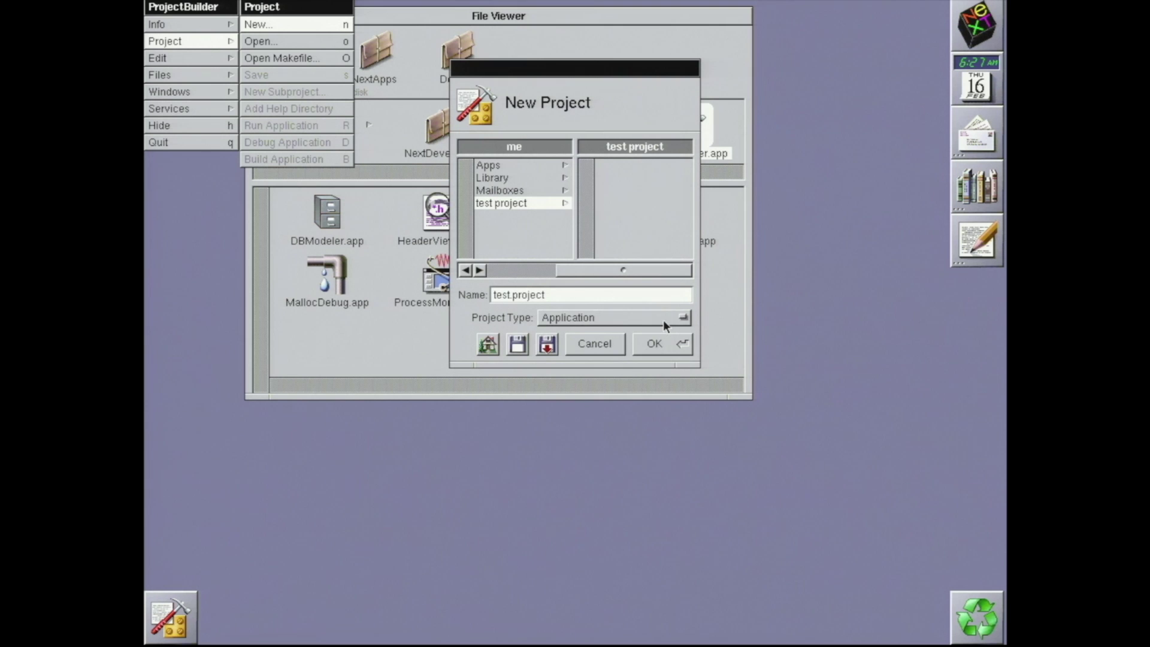
left_click(668, 320)
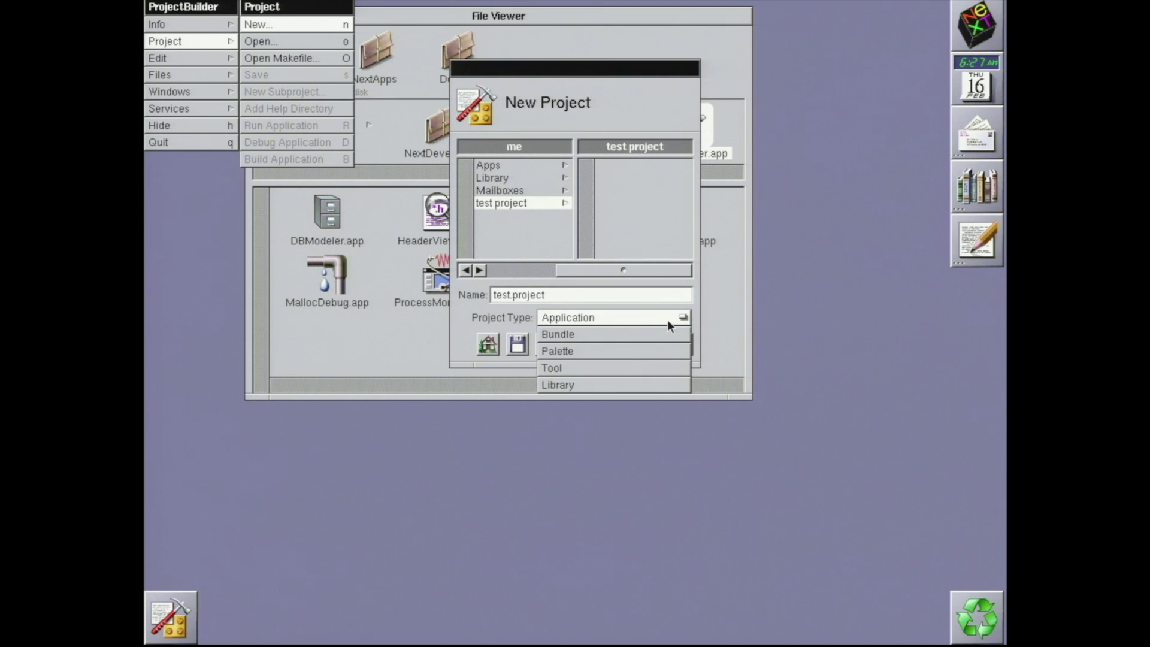
left_click(667, 320)
left_click(667, 343)
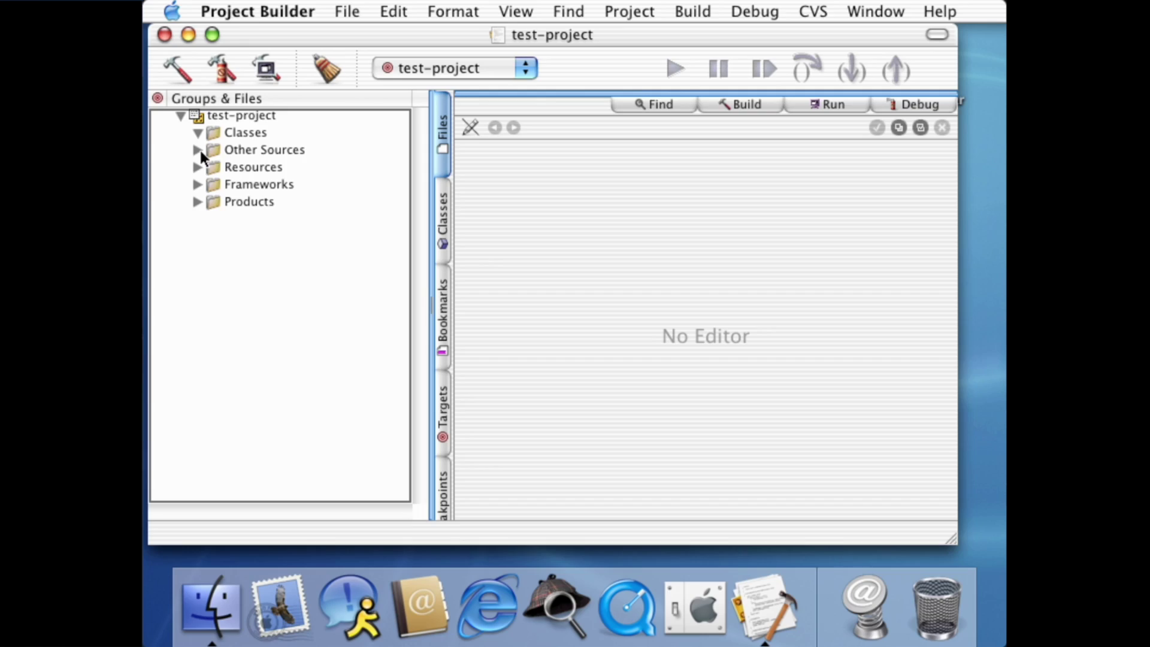
Open main.m from Other Sources, close its editor, and select the project's interface file
left_click(198, 150)
left_click(246, 166)
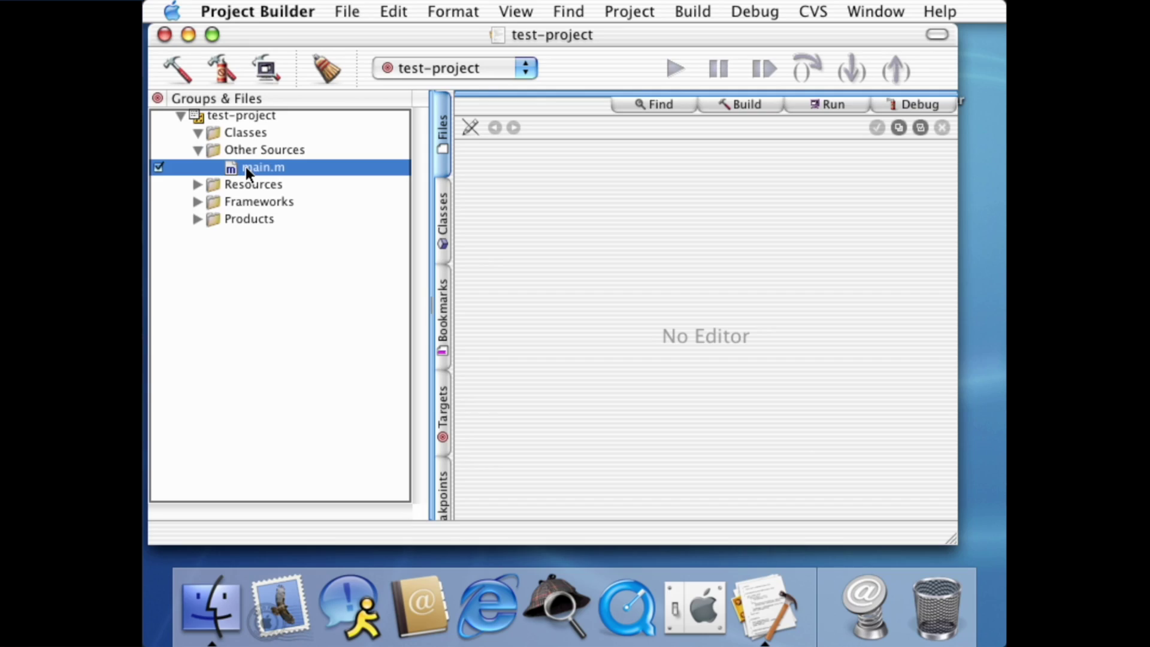
double_click(246, 167)
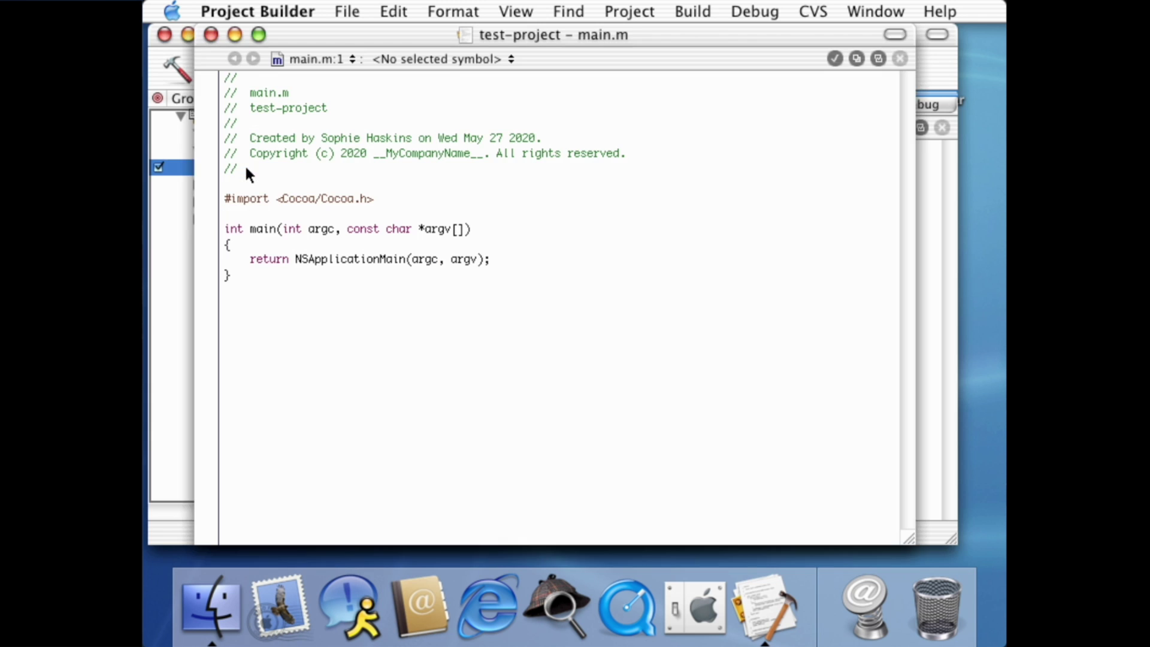
left_click(211, 34)
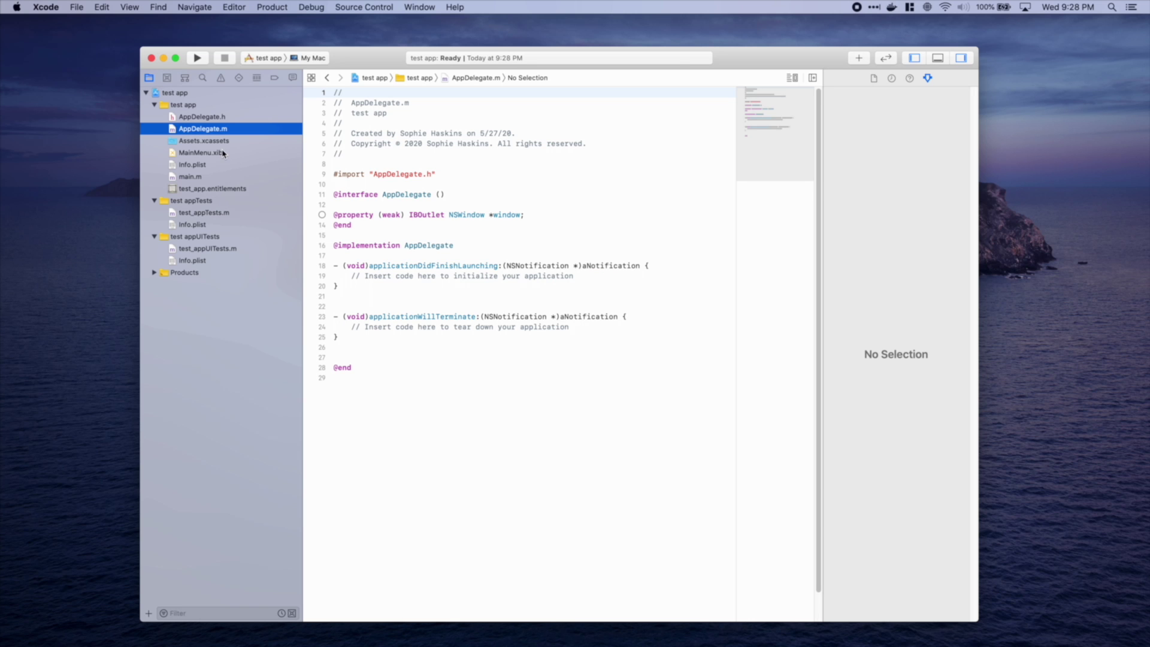
left_click(223, 154)
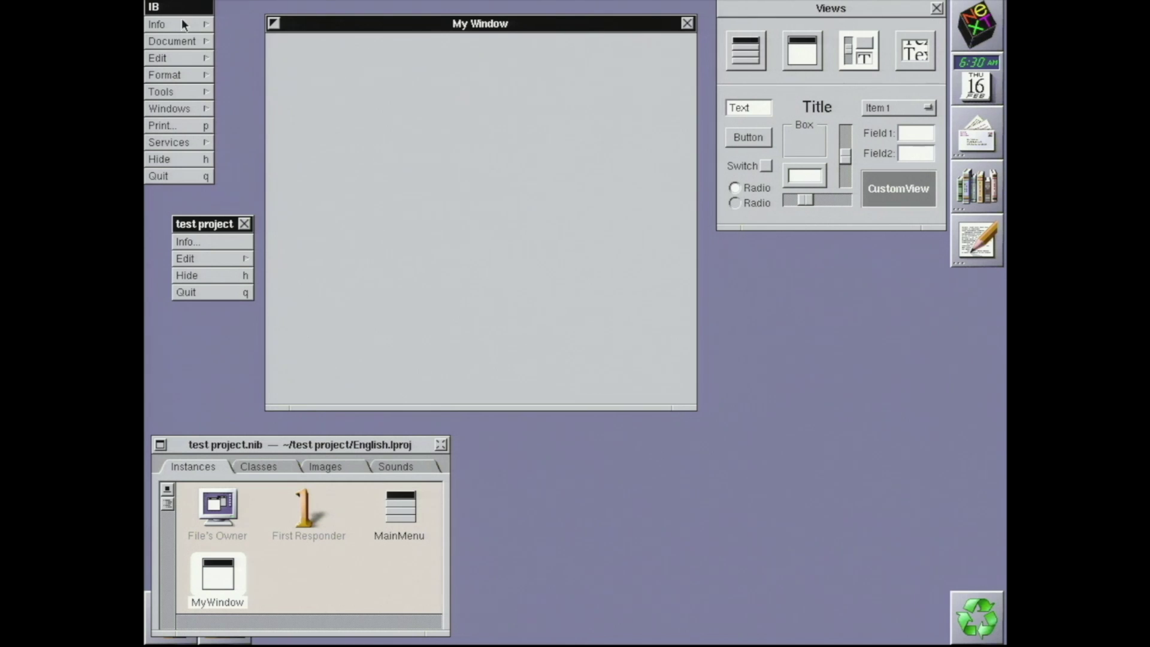
Show Interface Builder's Info Panel, move it lower right, and browse the Document and Tools menus
left_click(183, 24)
left_click(236, 25)
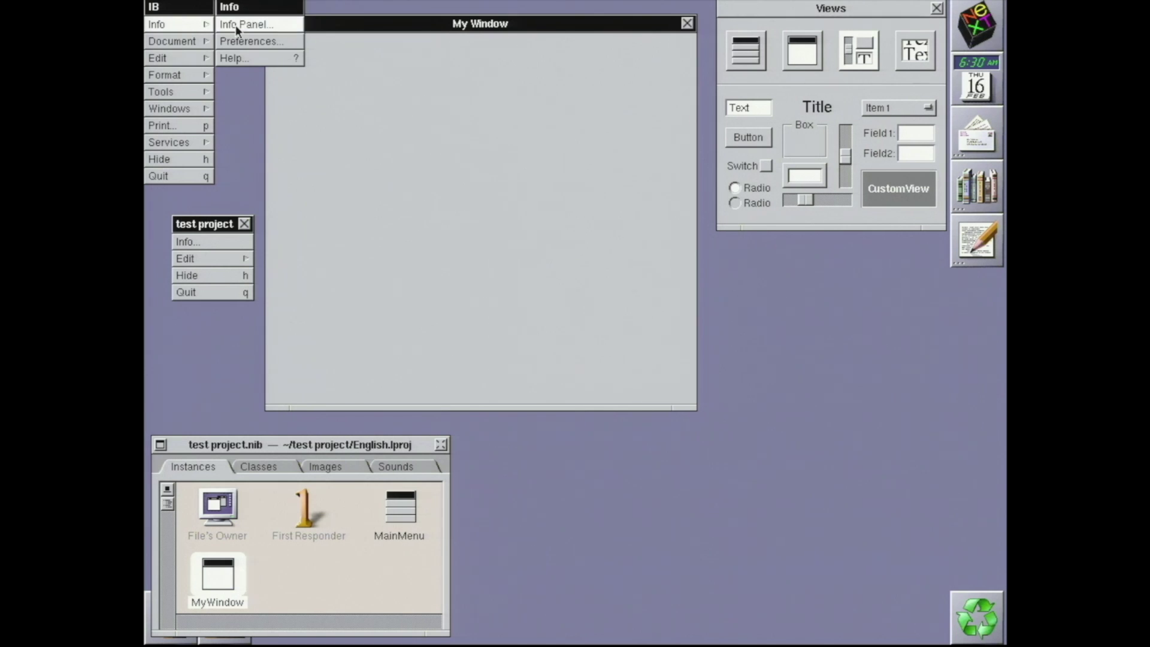
left_click_drag(400, 58, 605, 473)
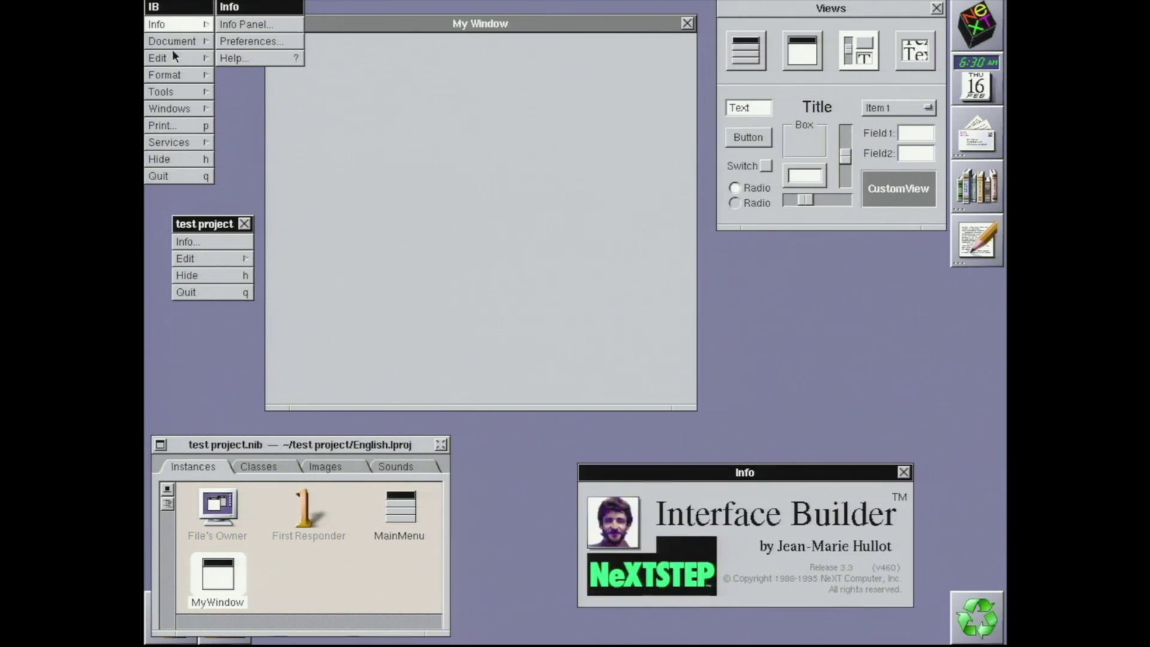
left_click(172, 24)
left_click(192, 42)
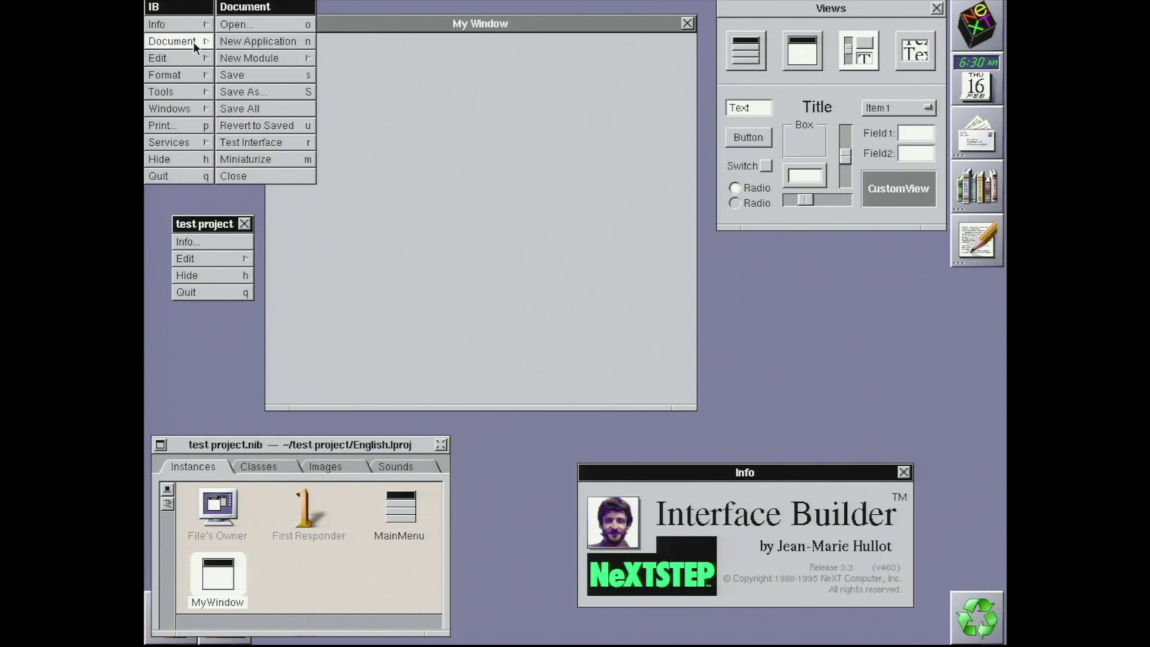
left_click(193, 41)
left_click(193, 91)
left_click(193, 91)
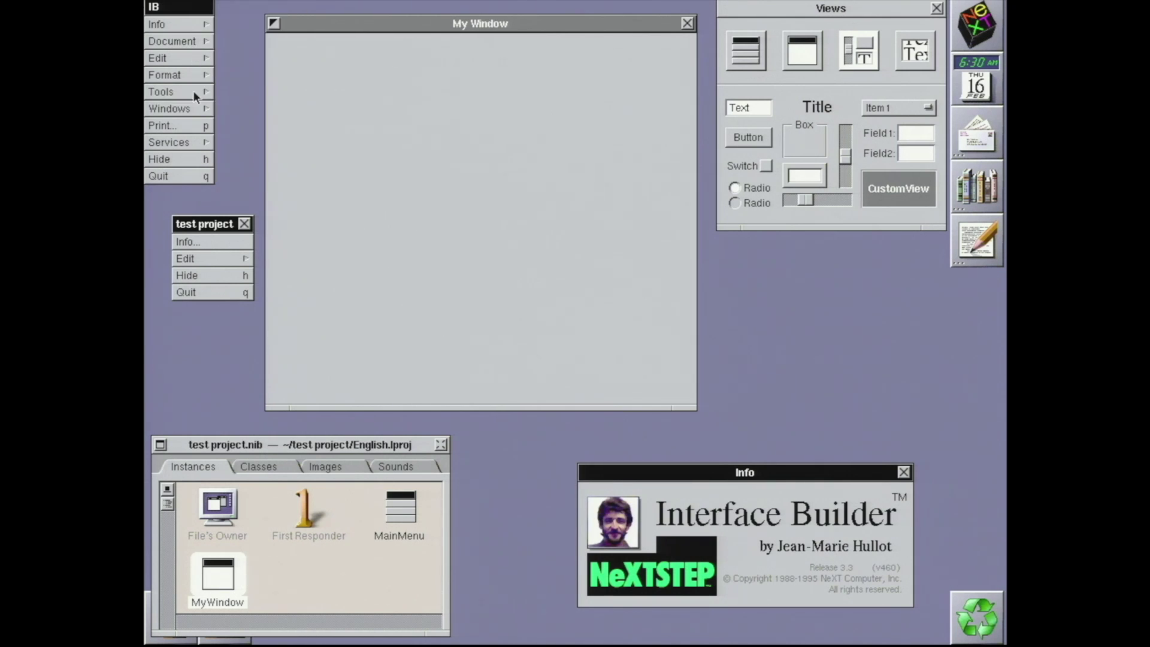
Bring the test project.nib window forward and view its Classes, Images and Sounds
left_click(218, 469)
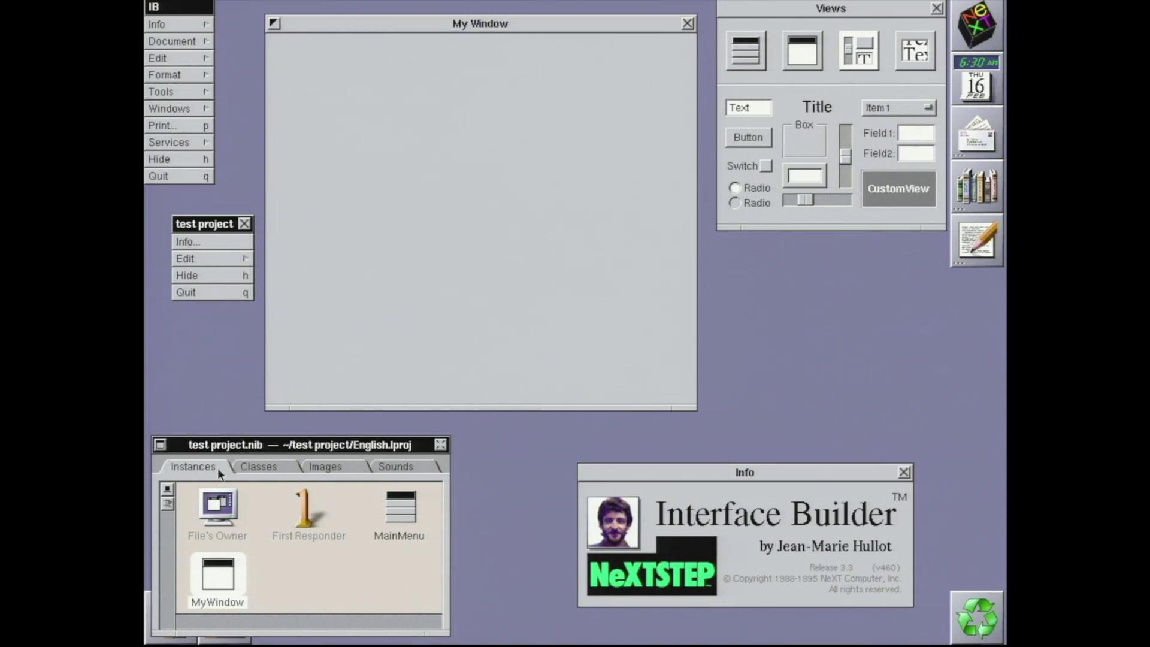
left_click(272, 467)
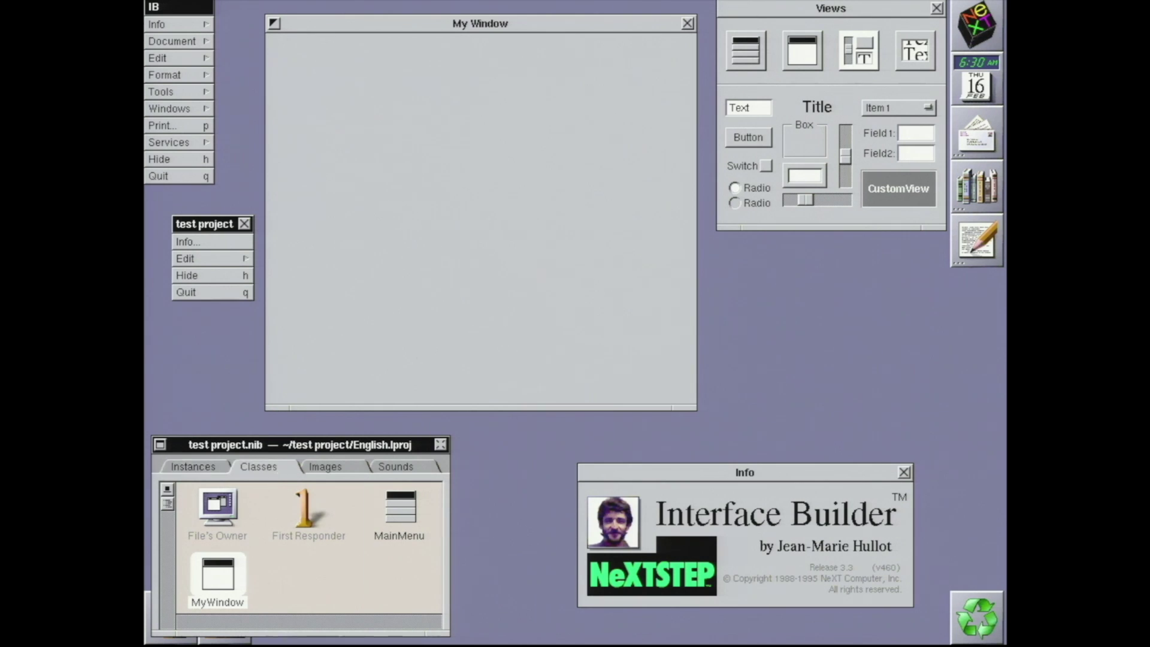
left_click(312, 466)
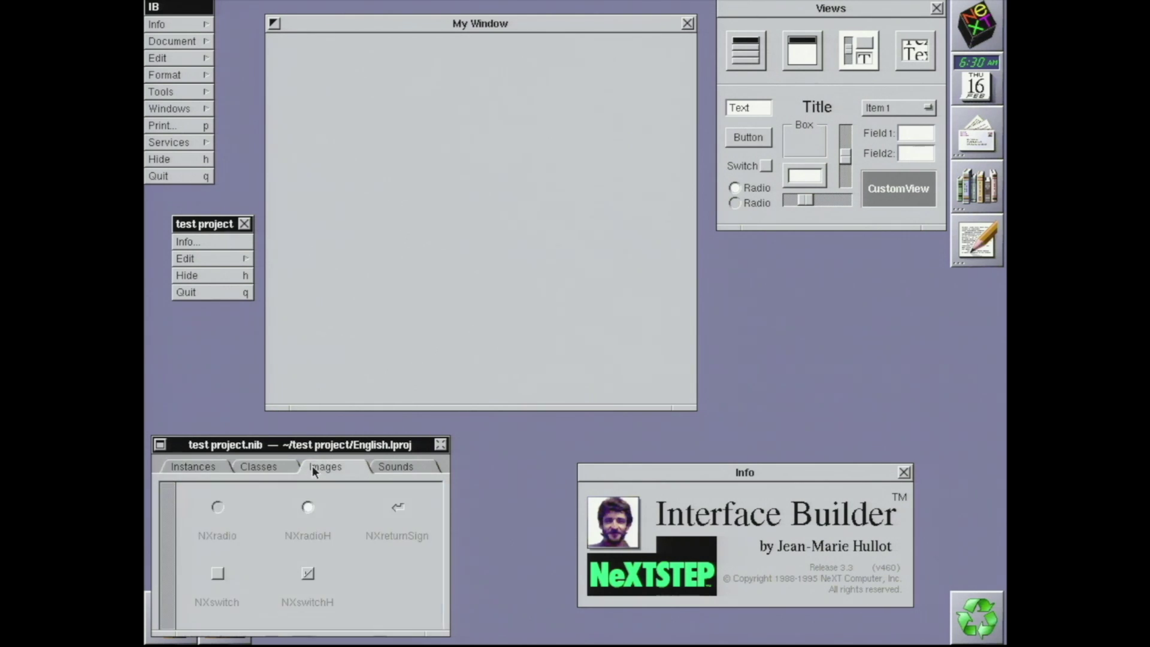
left_click(387, 469)
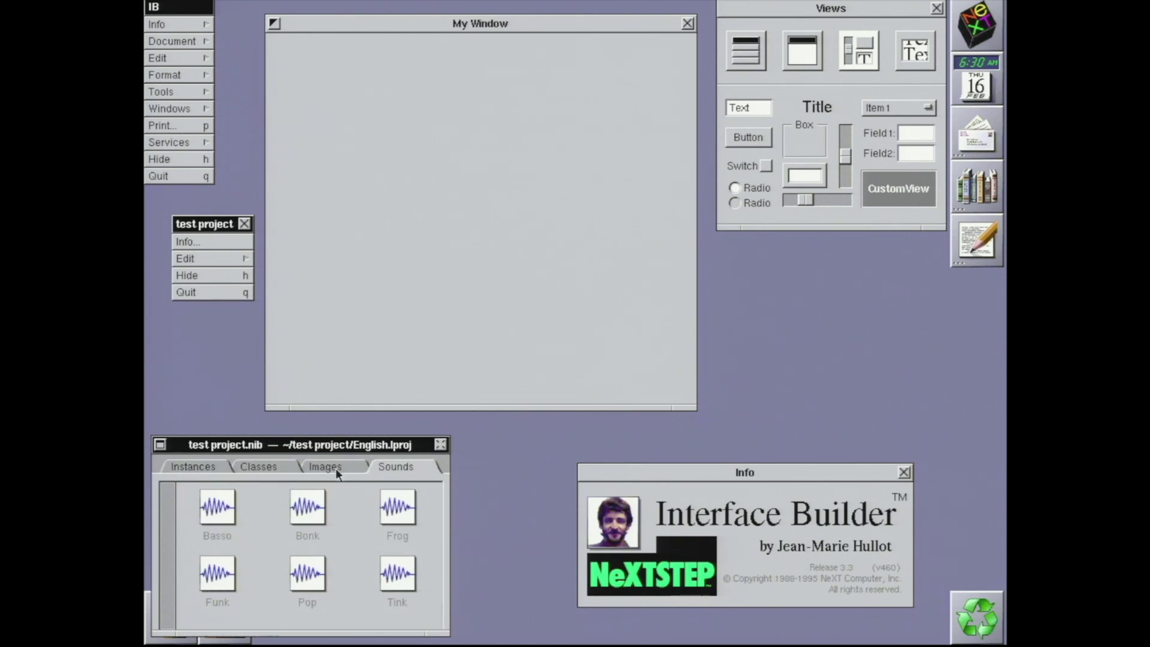
Draw two eyes in the IconBuilder blob, then start a new DBModeler model with SybaseAdaptor
left_click(211, 466)
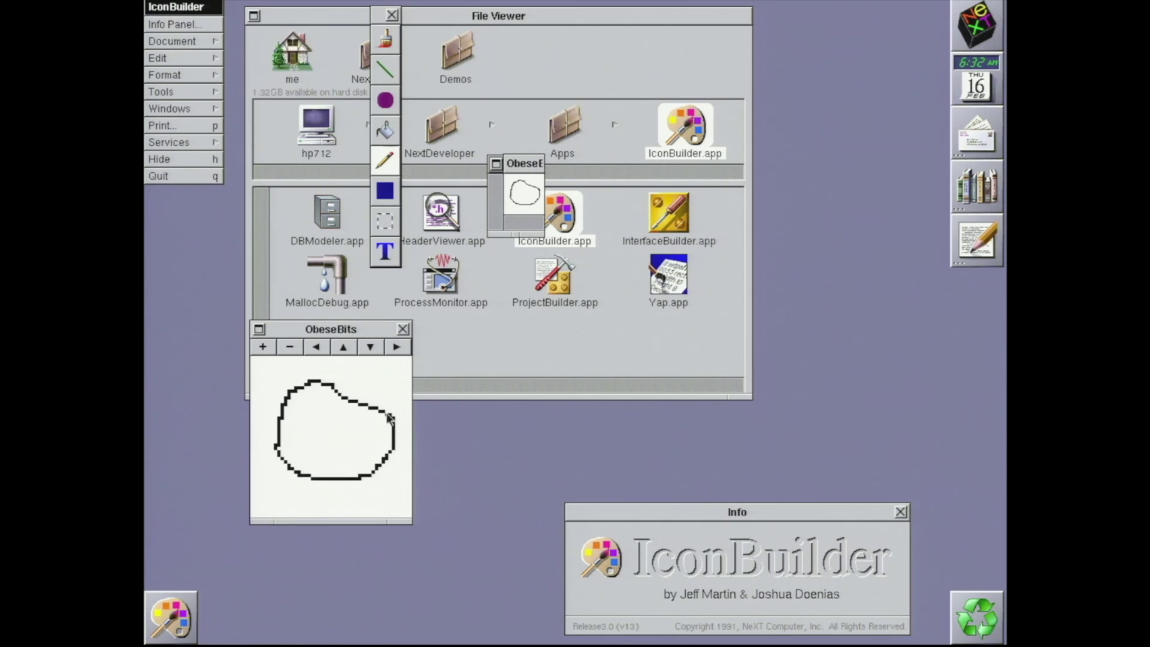
mouse_move(312, 421)
left_mouse_down()
mouse_move(355, 421)
mouse_move(310, 455)
mouse_move(350, 467)
mouse_move(360, 436)
left_mouse_up()
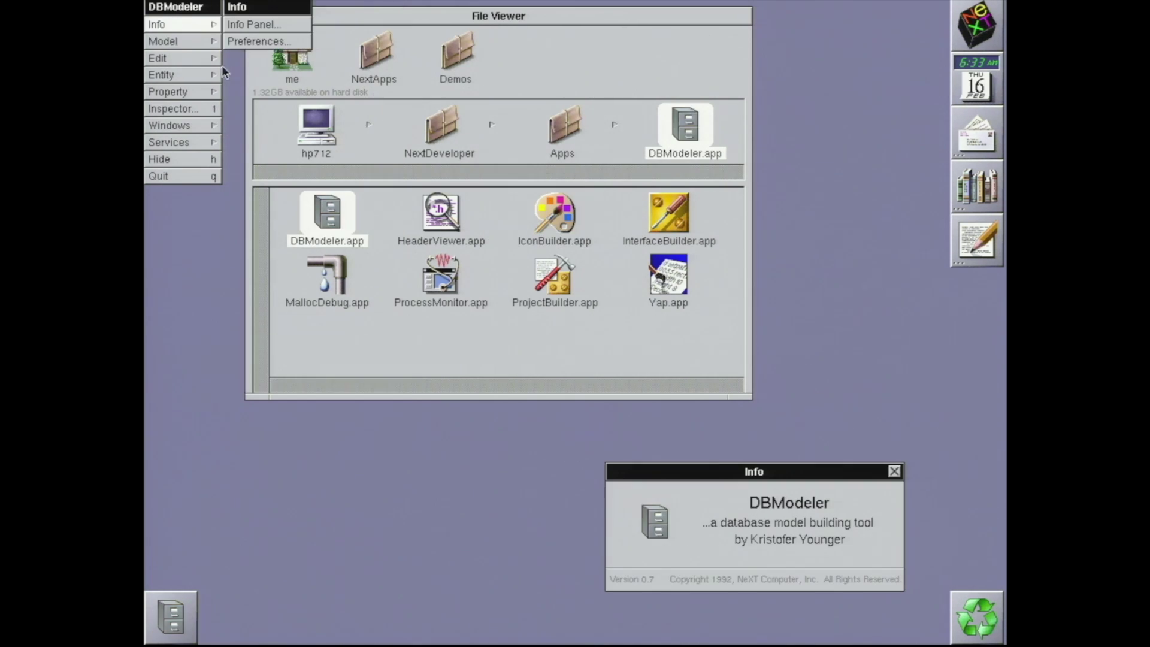
left_click(200, 42)
left_click(256, 42)
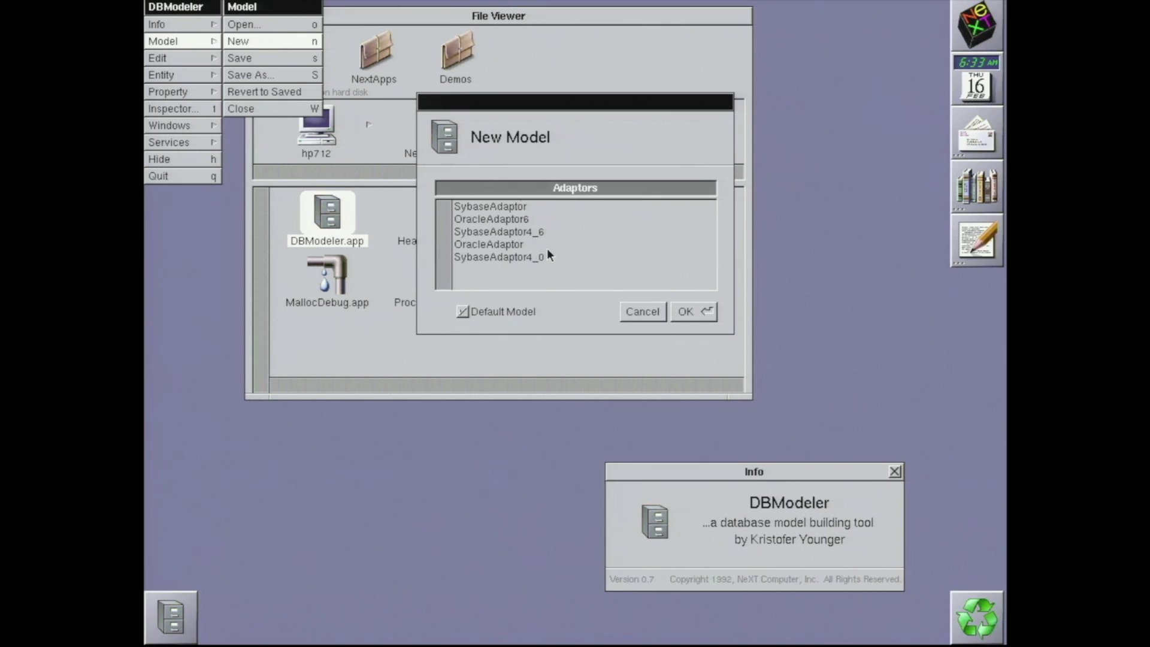
left_click(543, 210)
left_click(662, 311)
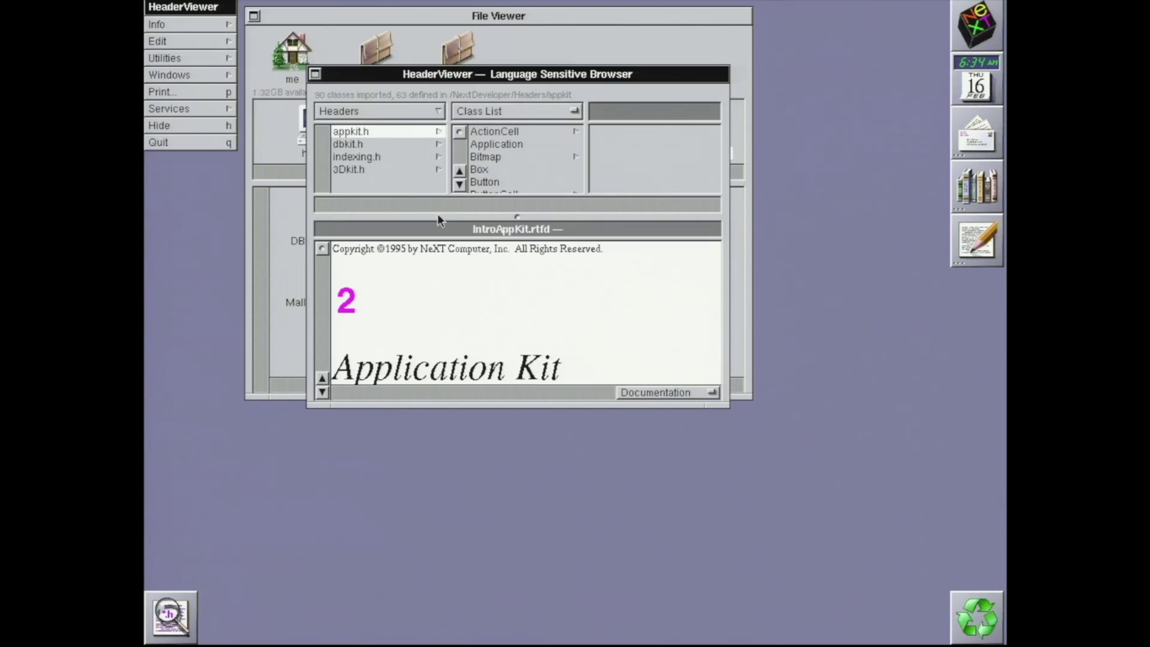
Show the Box class documentation in HeaderViewer and enlarge the browser window to read more
left_click(487, 171)
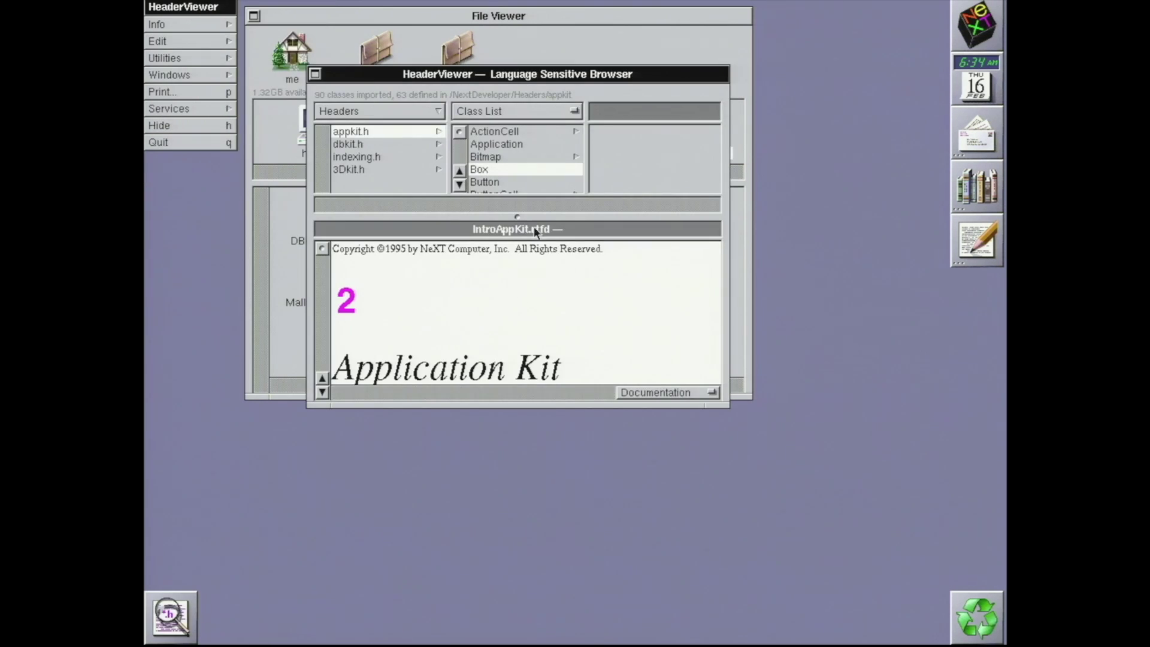
left_click_drag(719, 404, 878, 622)
left_click_drag(838, 576, 841, 583)
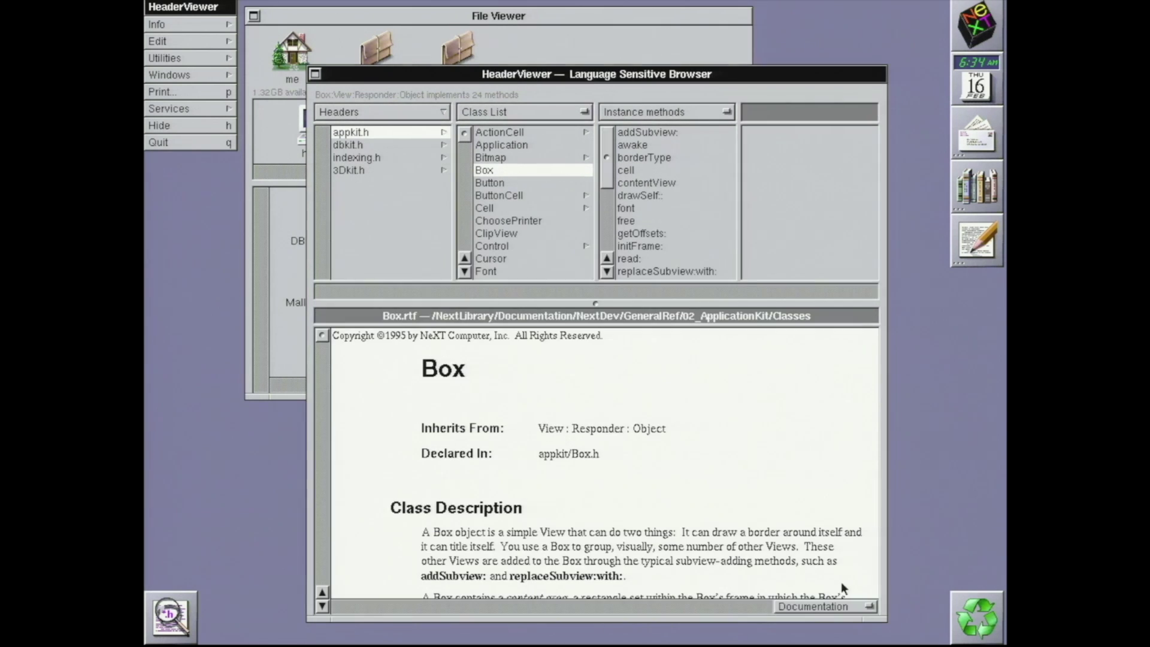
left_click(322, 607)
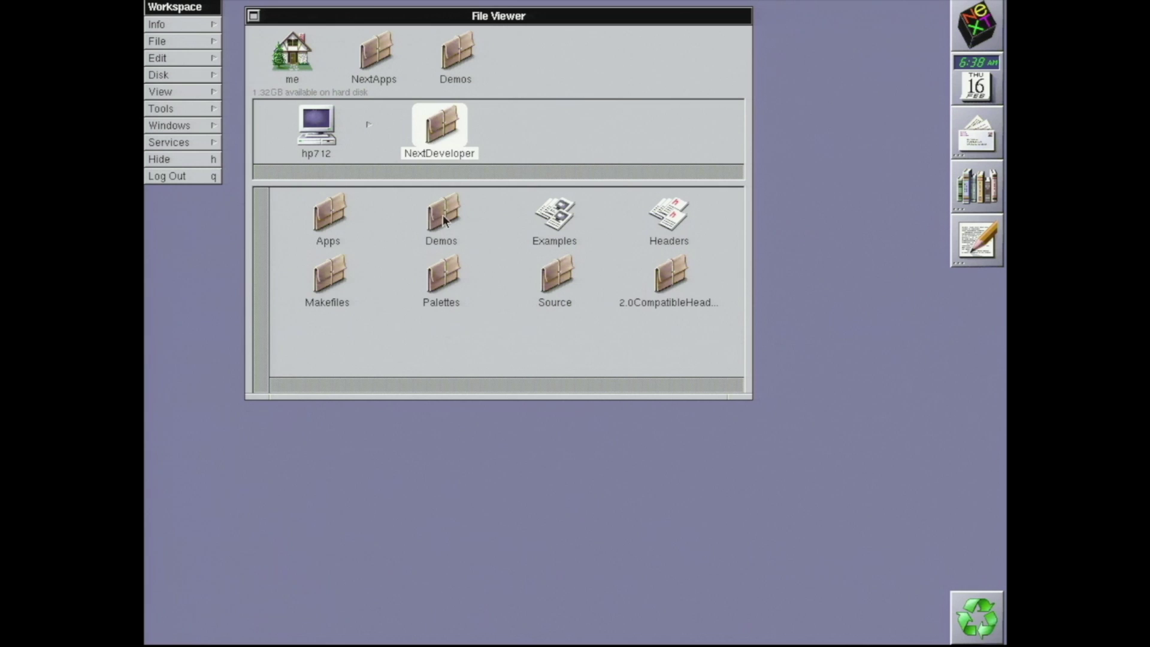
Launch FileMerge from NextDeveloper/Demos and compare left.json (left) against right.json (right)
double_click(444, 214)
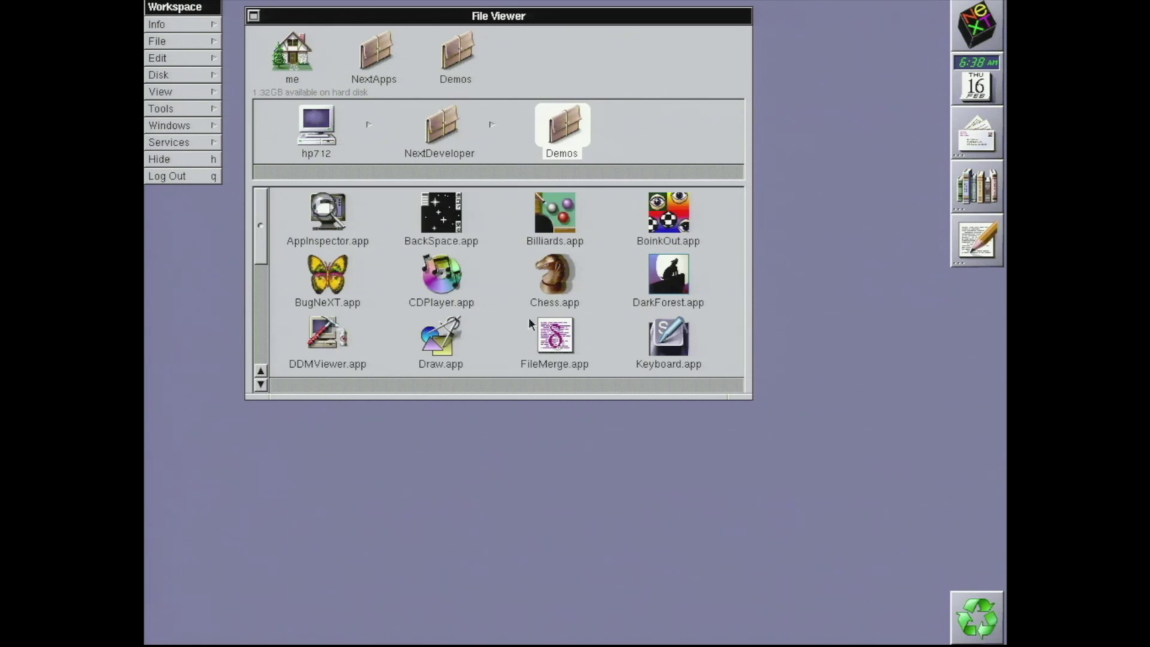
double_click(562, 337)
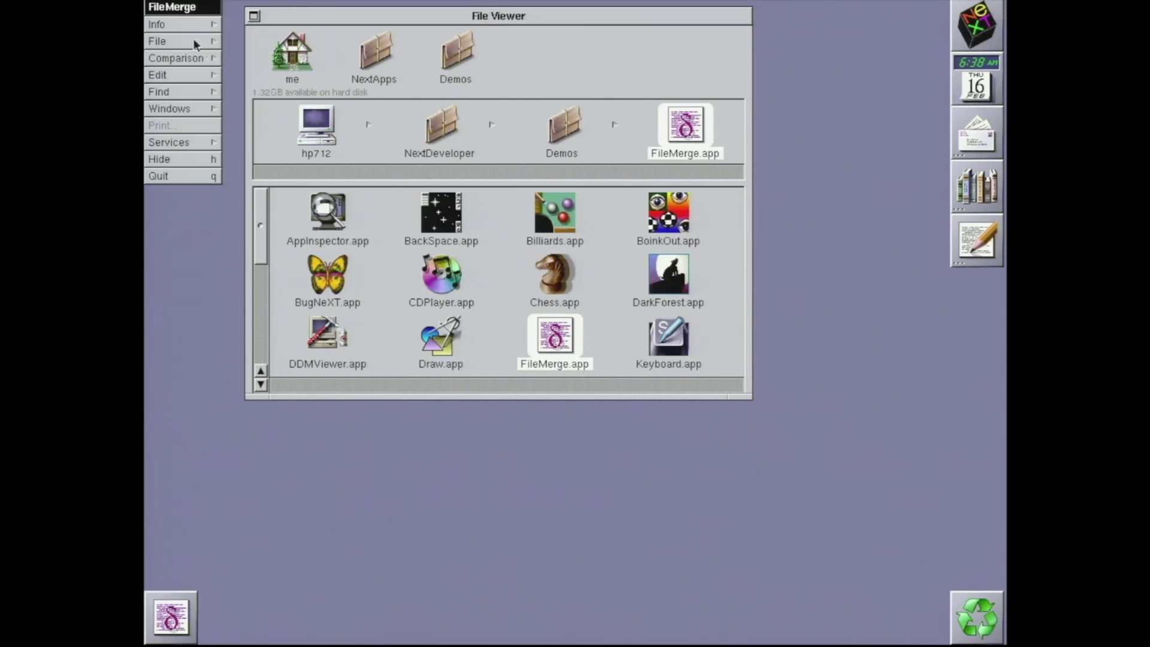
left_click(157, 40)
left_click(250, 23)
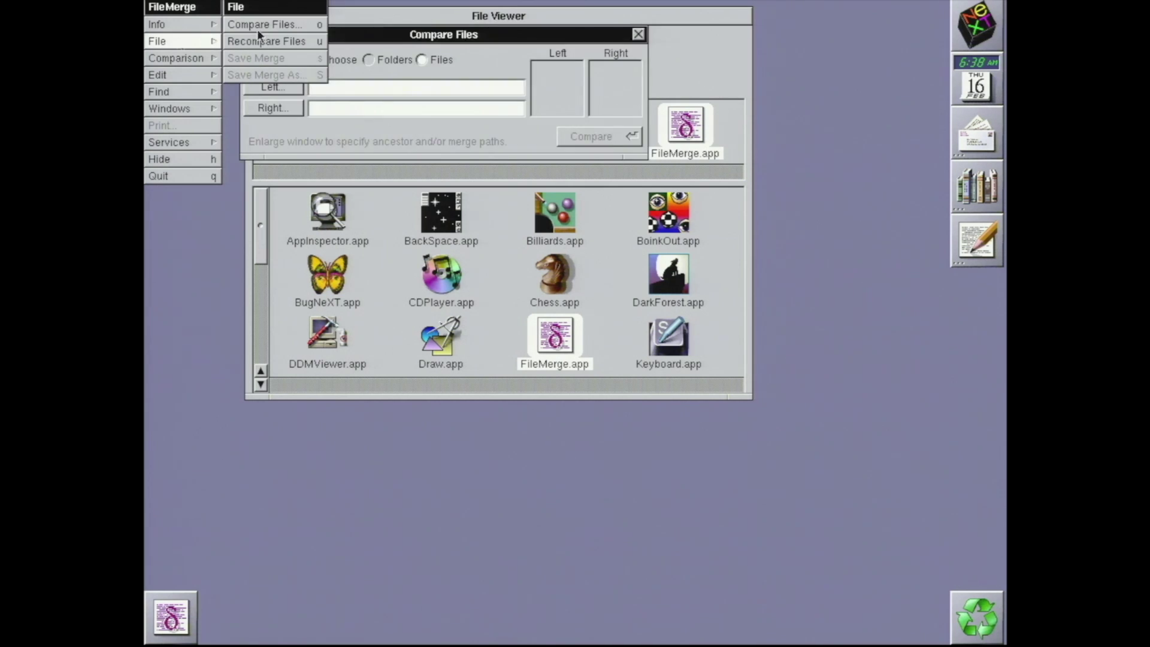
left_click(276, 85)
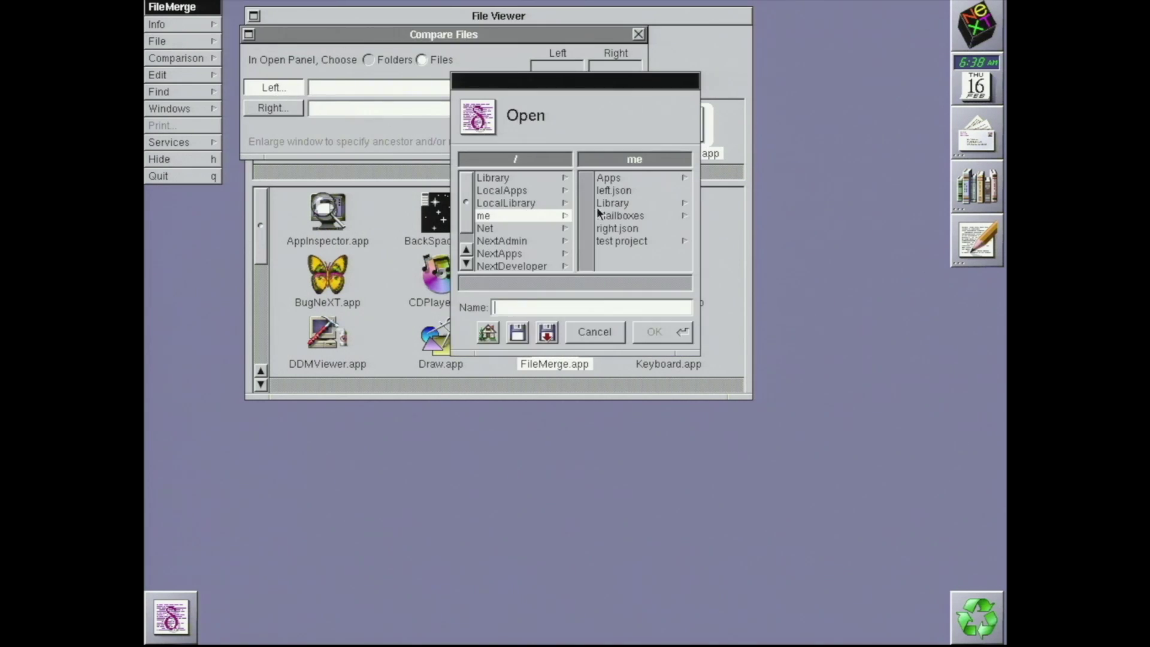
double_click(615, 191)
left_click(274, 108)
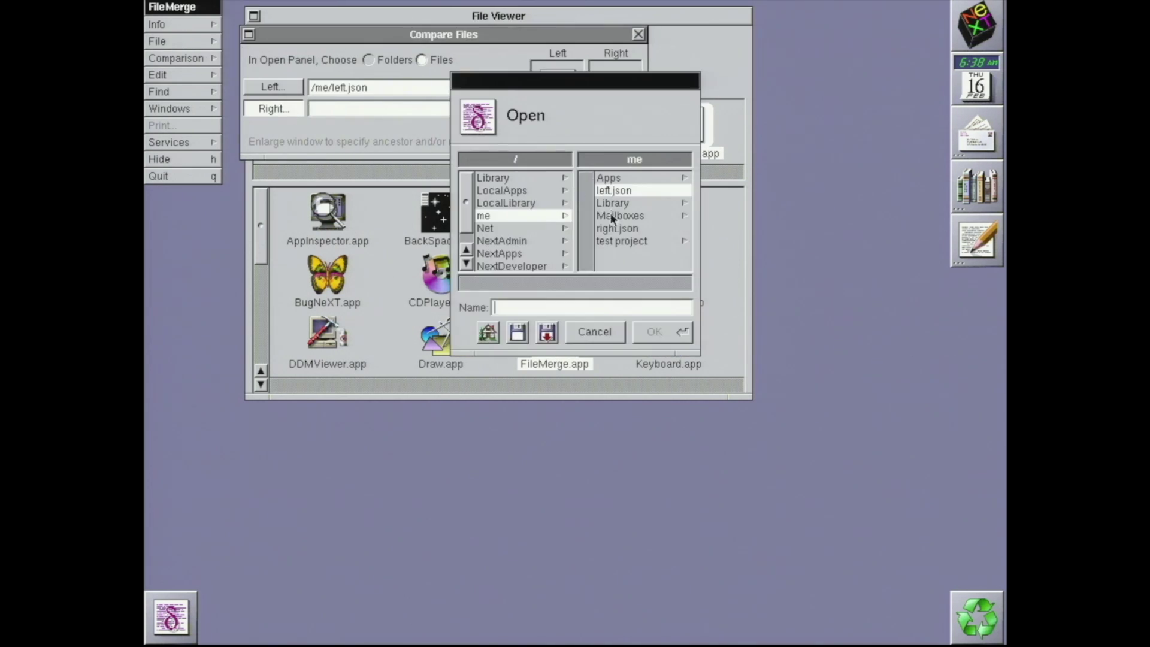
double_click(617, 228)
left_click(577, 142)
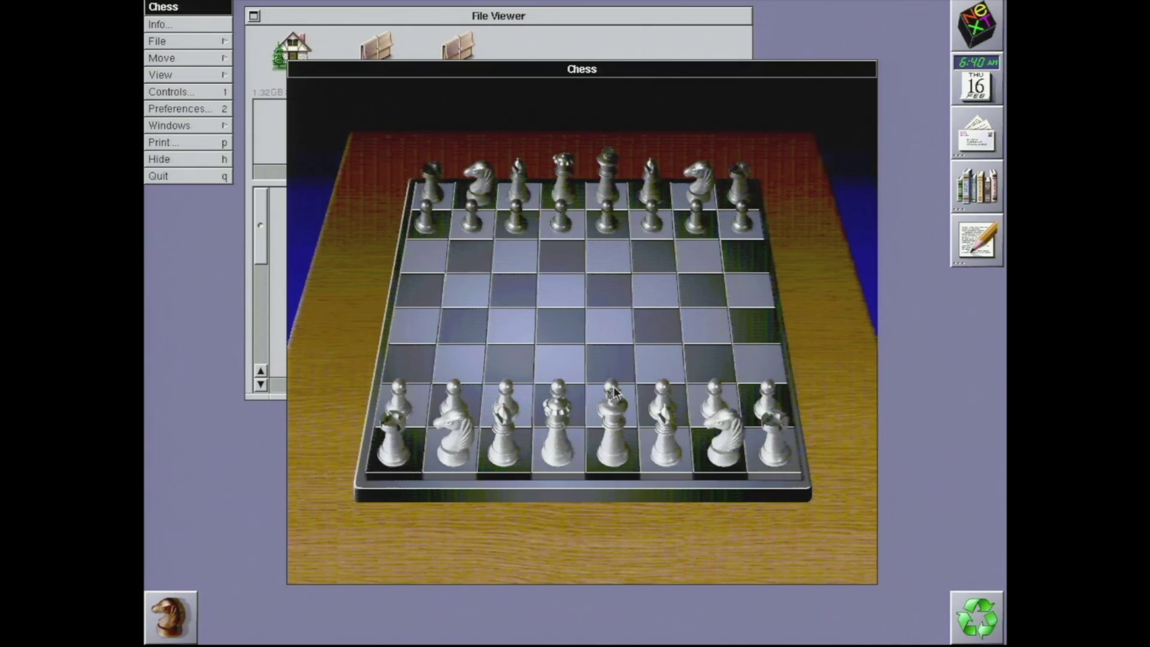
Play White's opening moves e2–e4 and d2–d4
left_click_drag(614, 392, 612, 316)
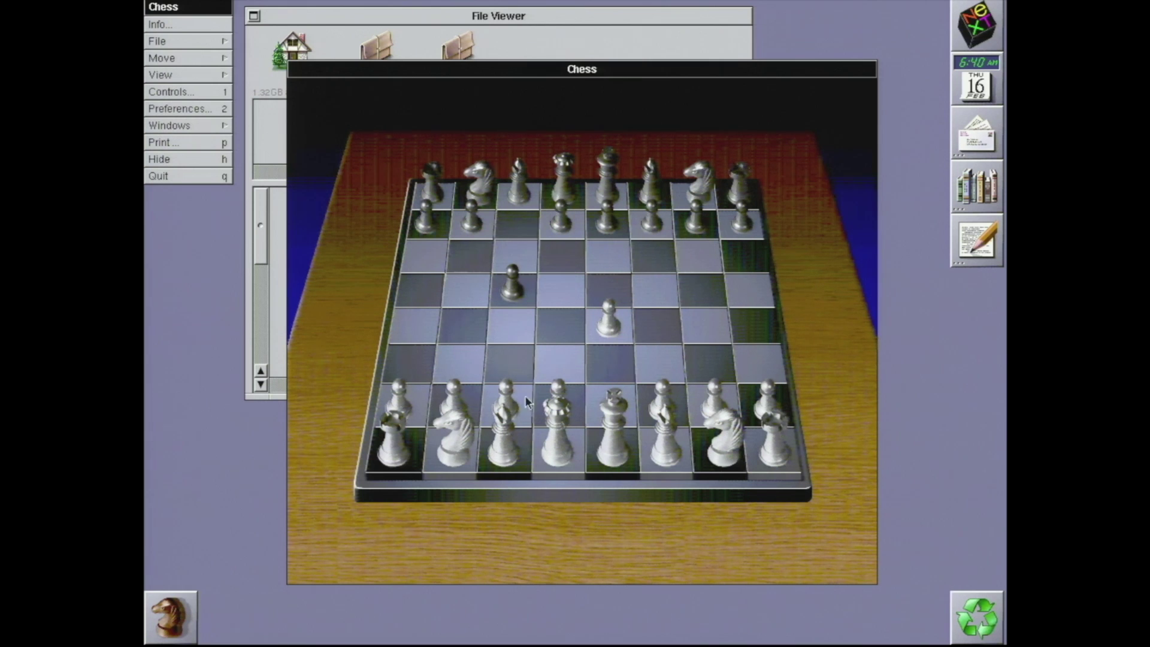
left_click_drag(652, 392, 658, 329)
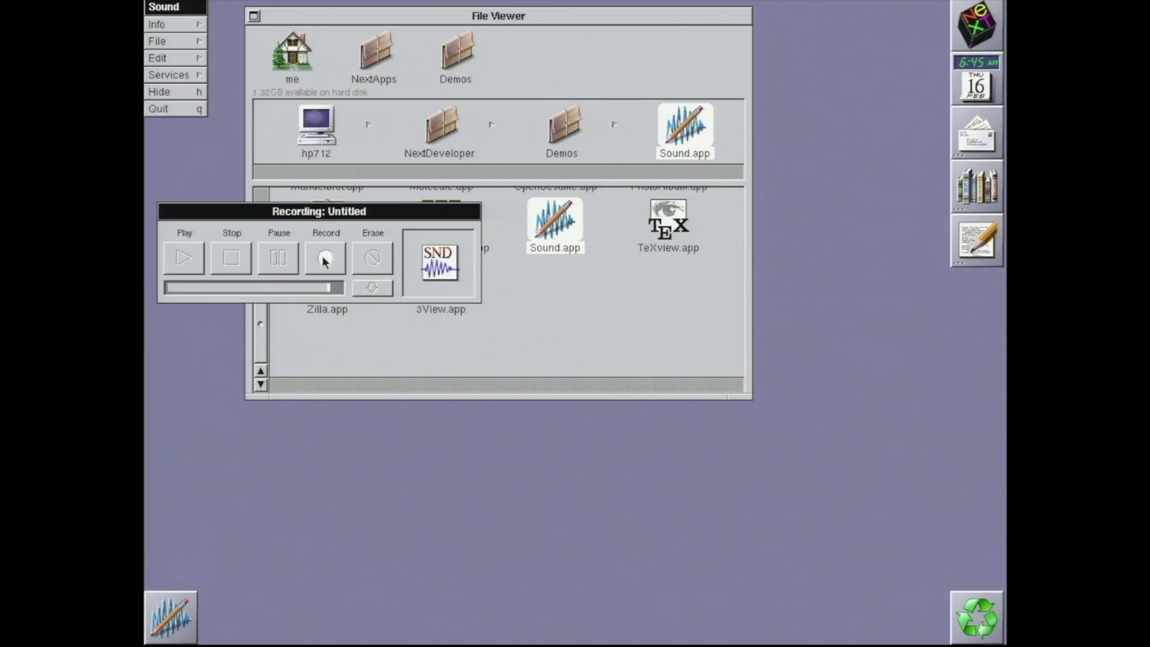
Record a short clip into Untitled, show its waveform, and play it back
left_click(325, 257)
left_click(232, 258)
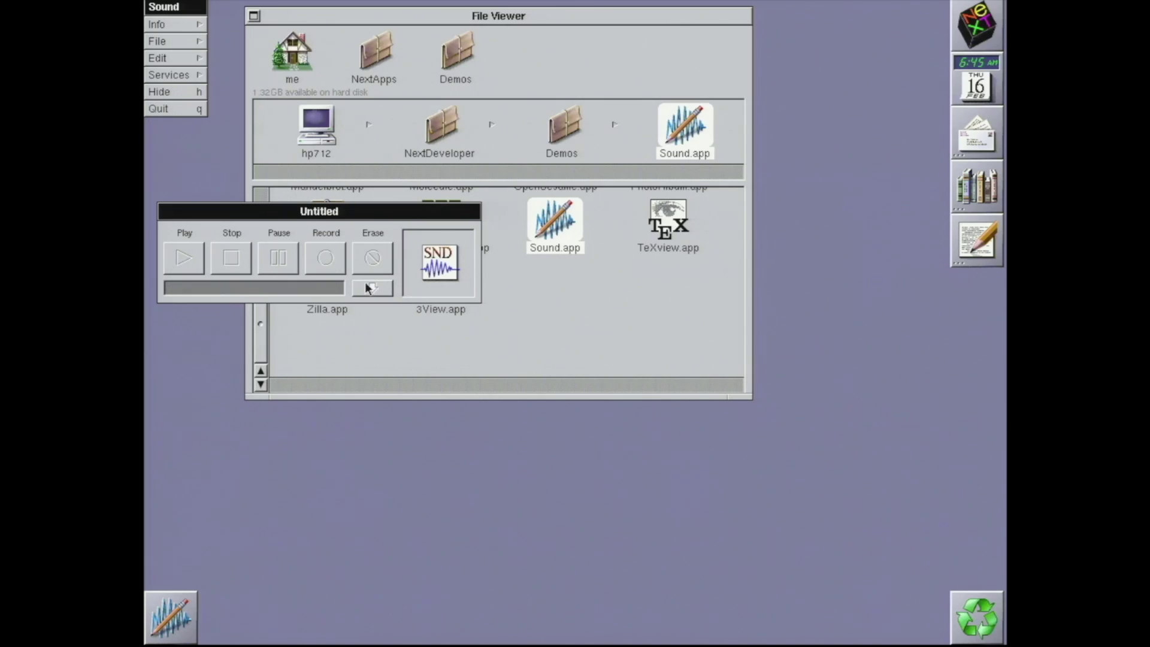
left_click(371, 288)
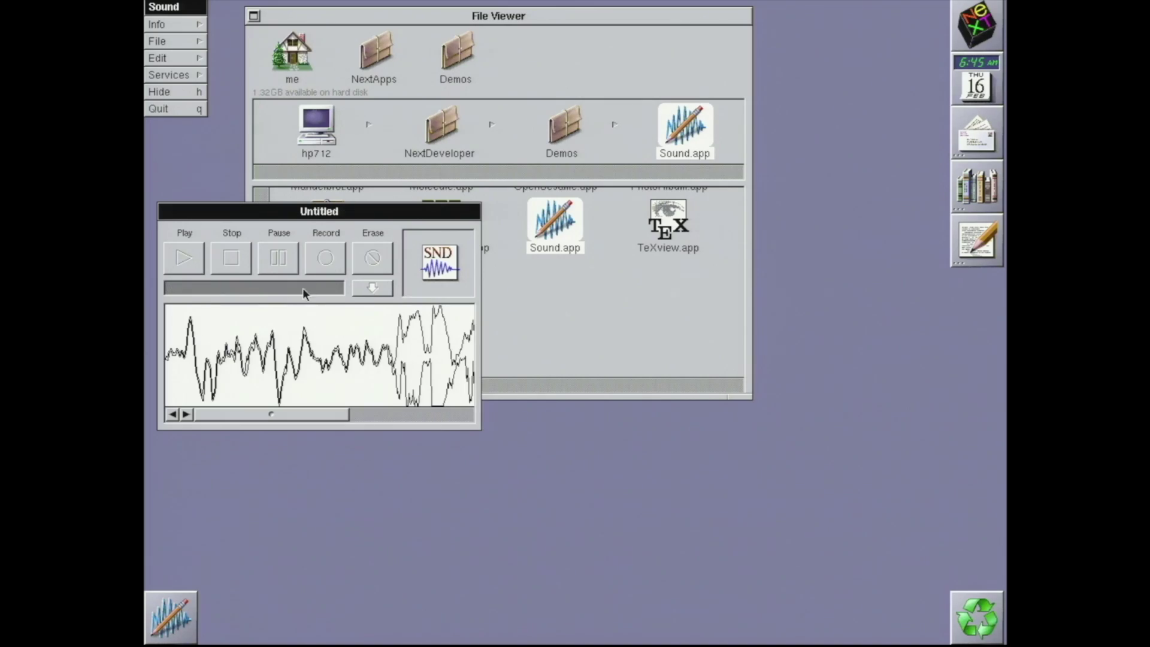
left_click(181, 258)
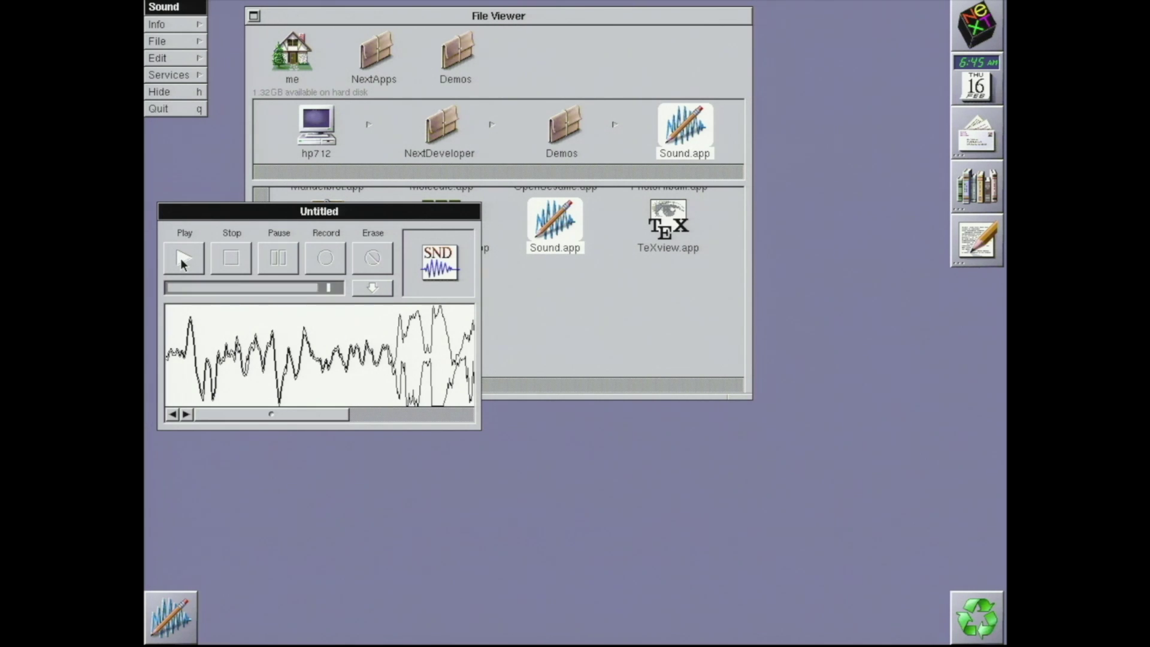
left_click(228, 258)
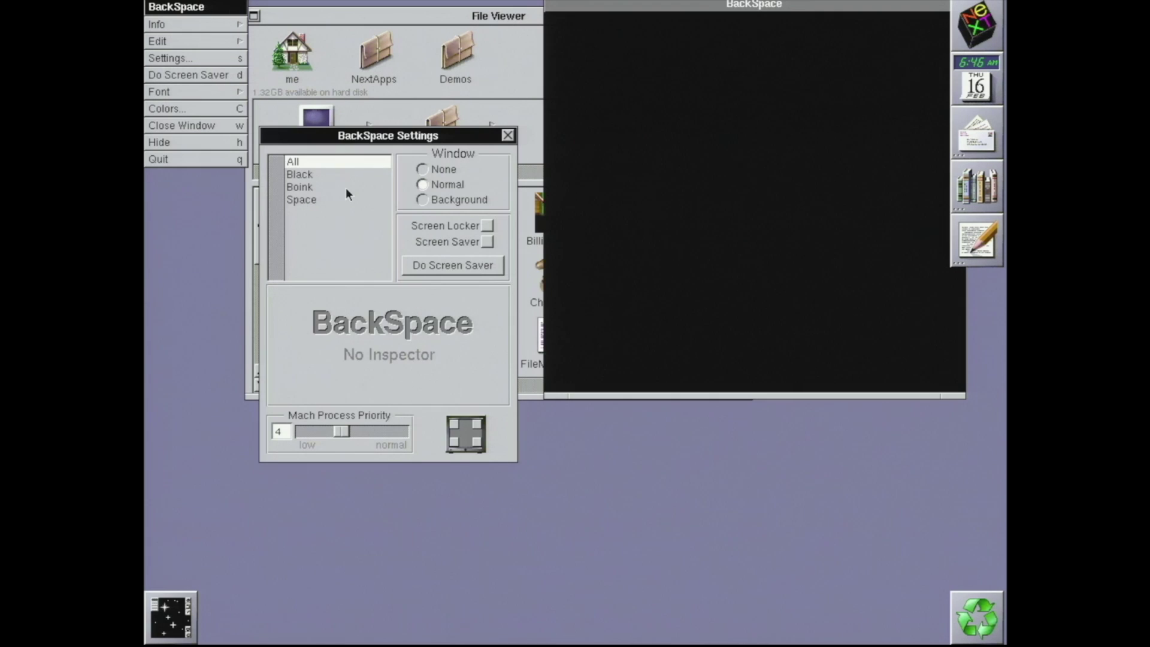
Select Boink in BackSpace's Settings module list
left_click(338, 187)
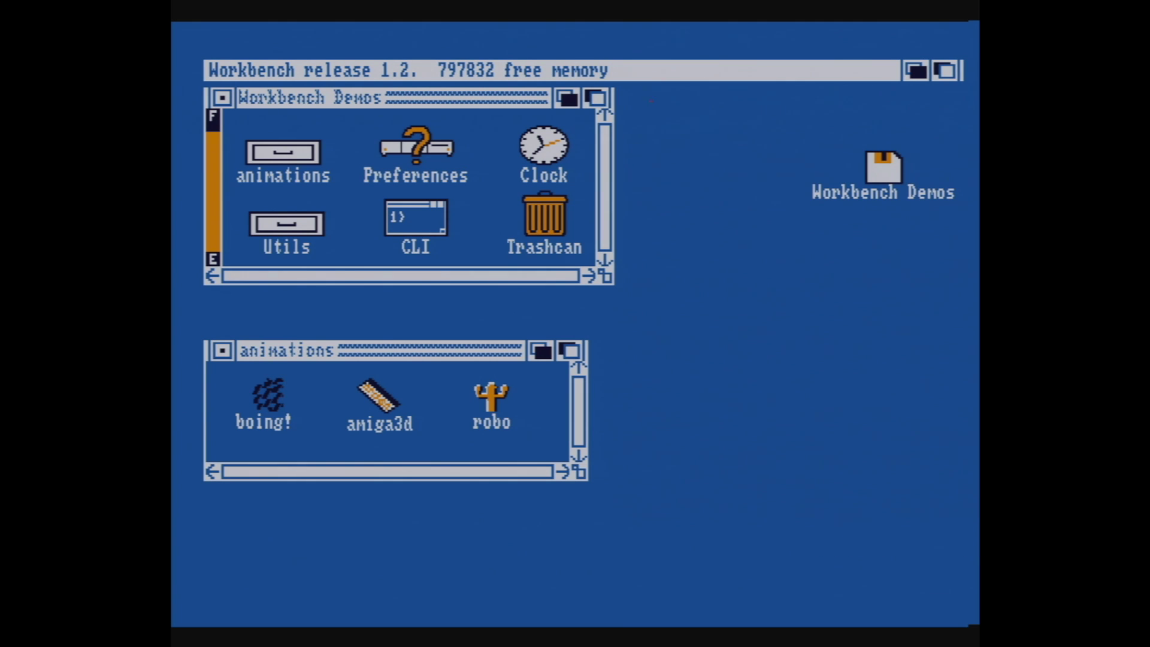
Pull the Workbench screen down and send it back so the Boing ball demo is in front
left_click_drag(720, 62, 727, 598)
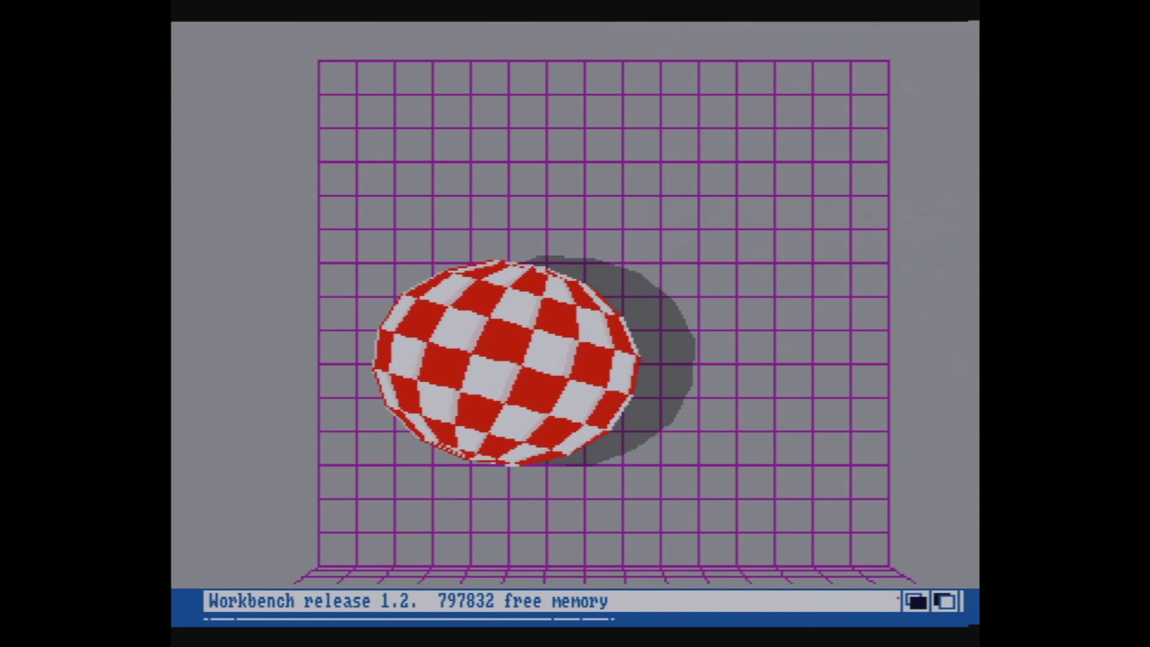
key("super+m")
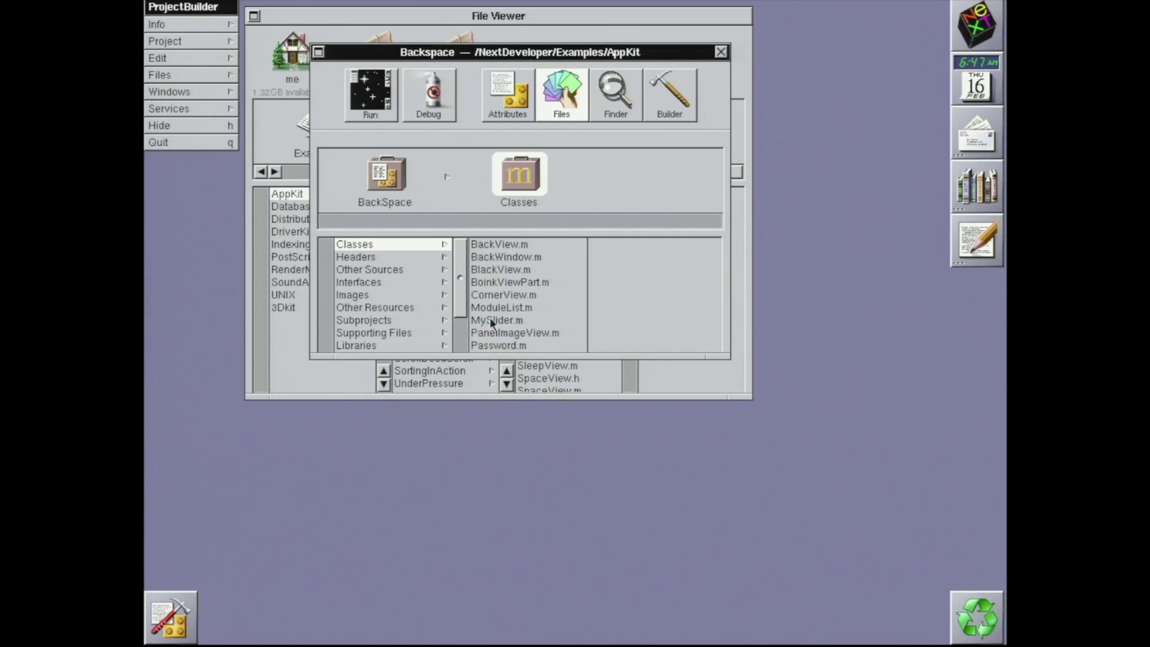
Open BackSpace_main.m from Other Sources, read its main() code, then close it
left_click(418, 268)
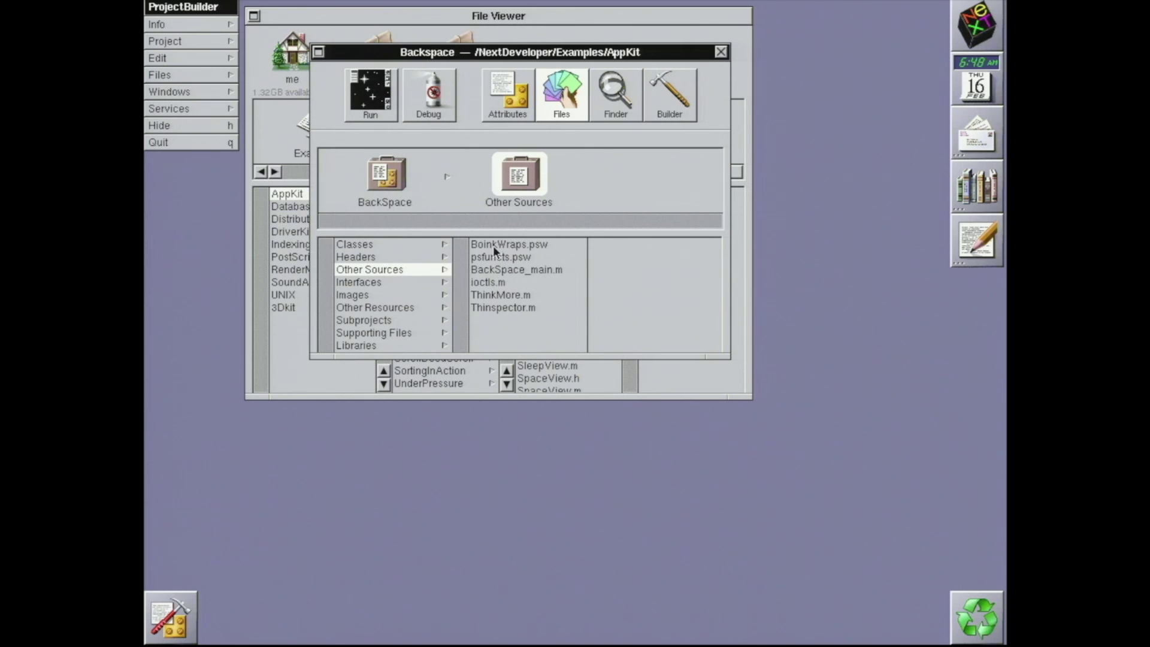
double_click(494, 269)
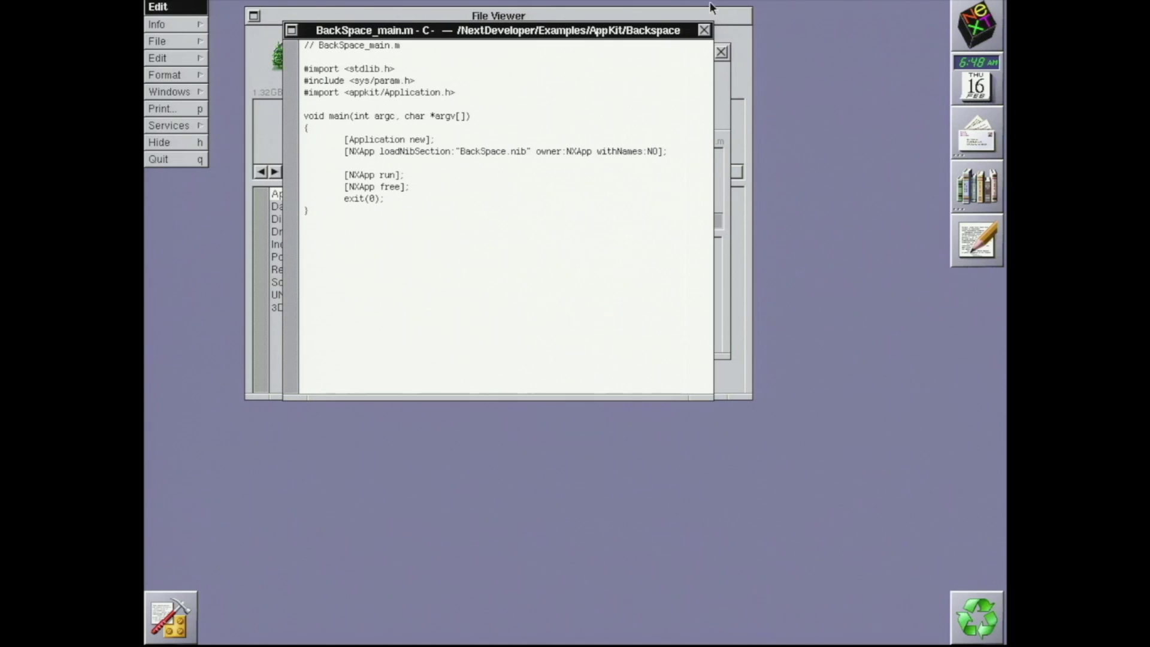
left_click(704, 30)
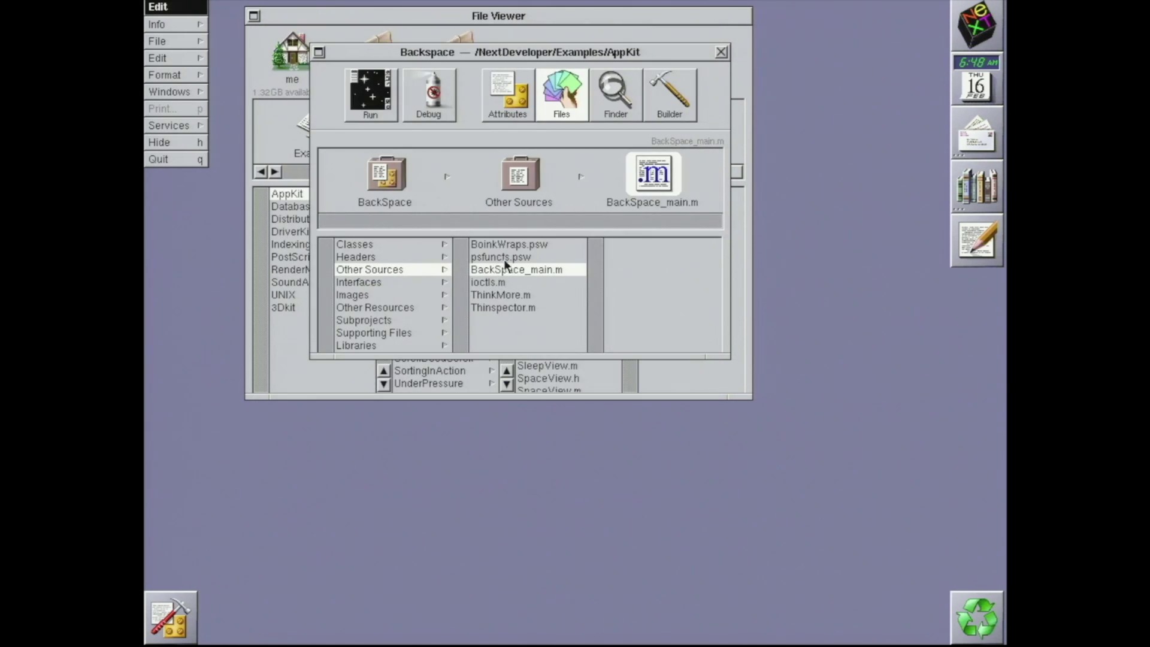
left_click(507, 302)
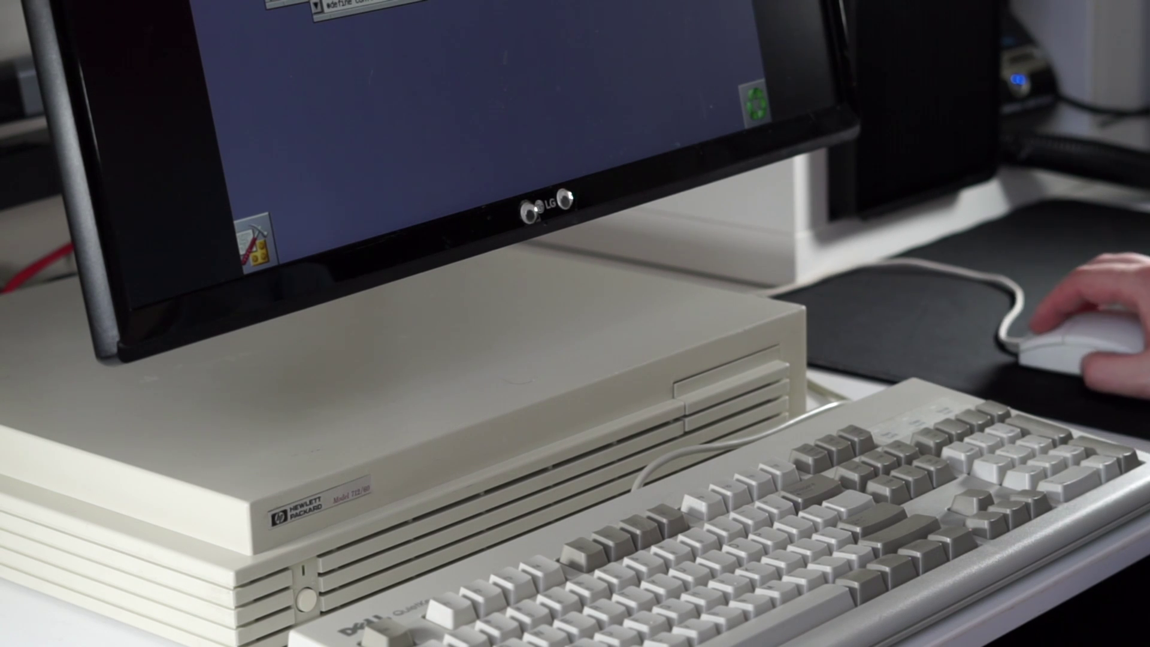
Open ThinkMore.m and scroll down to its setVirtualViewIndexAndIncrement: method
left_click(320, 9)
left_click_drag(311, 407, 311, 407)
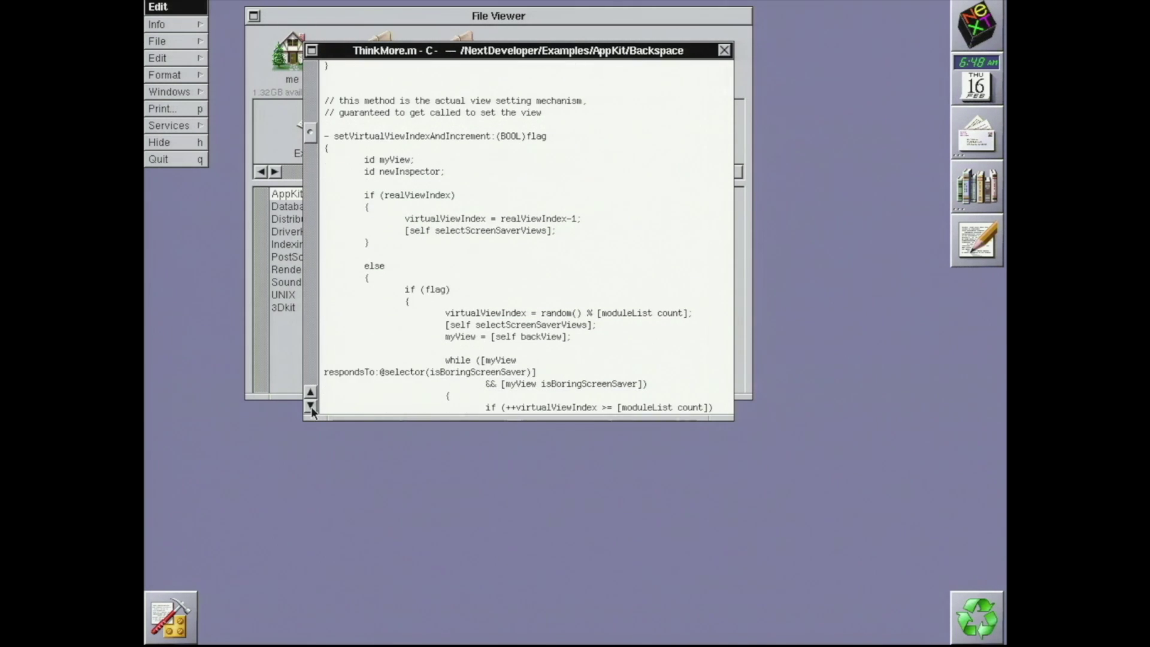
Try to build and run Backspace, see the permission-denied failure, then quit Edit and close the project
left_click(193, 159)
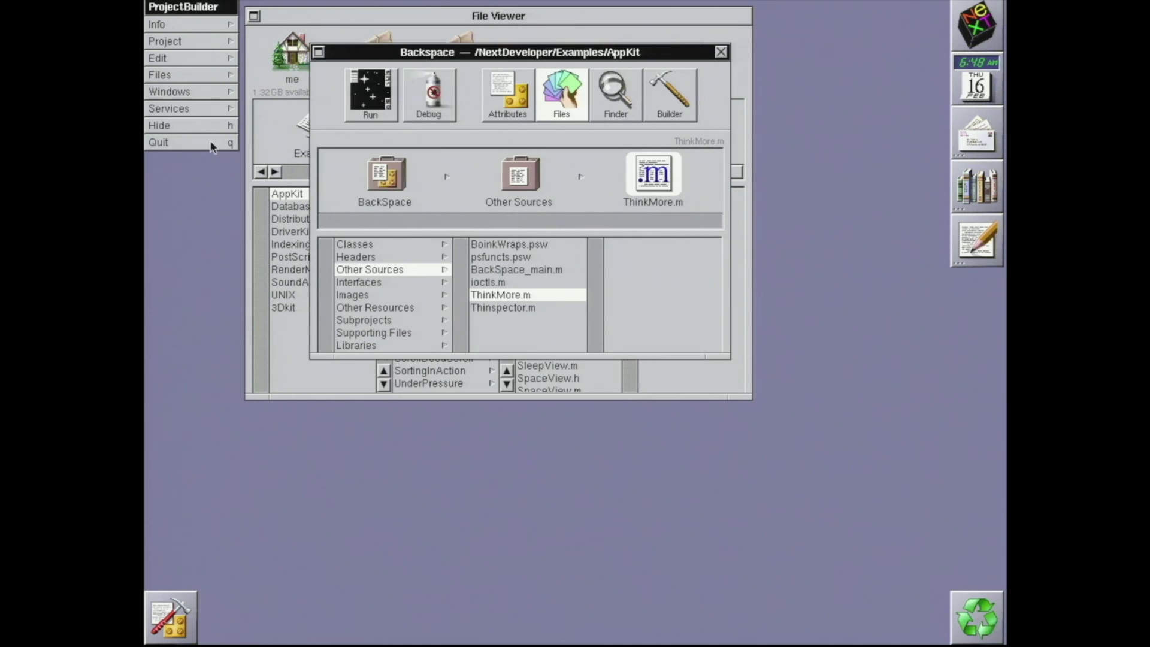
left_click(363, 109)
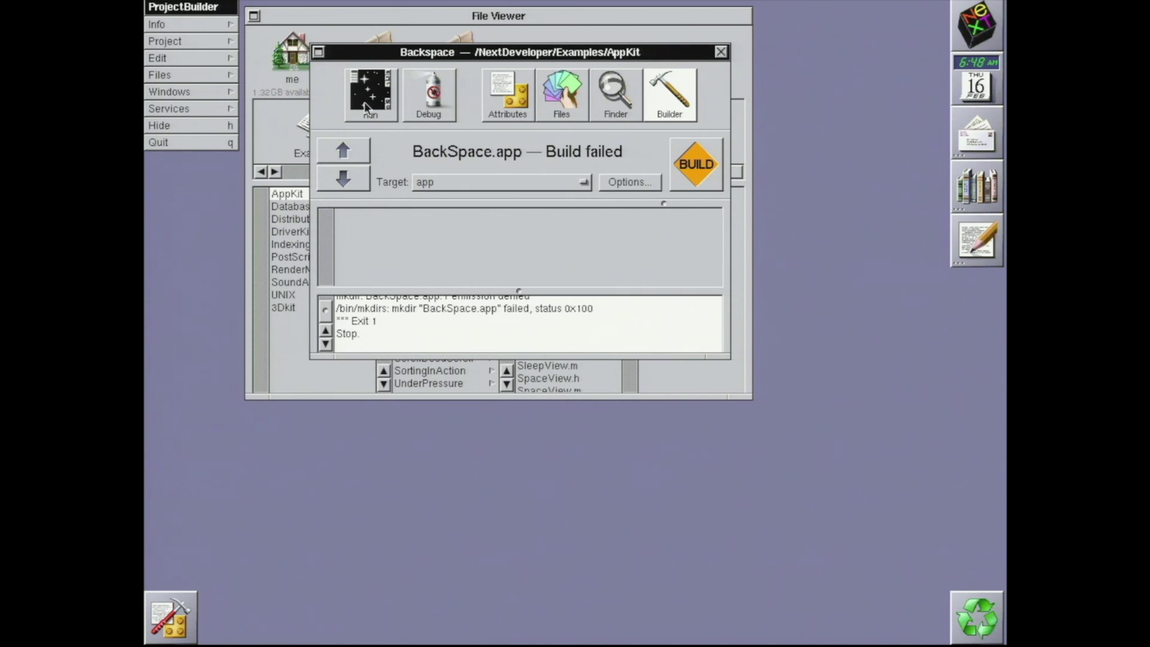
left_click_drag(328, 310, 328, 303)
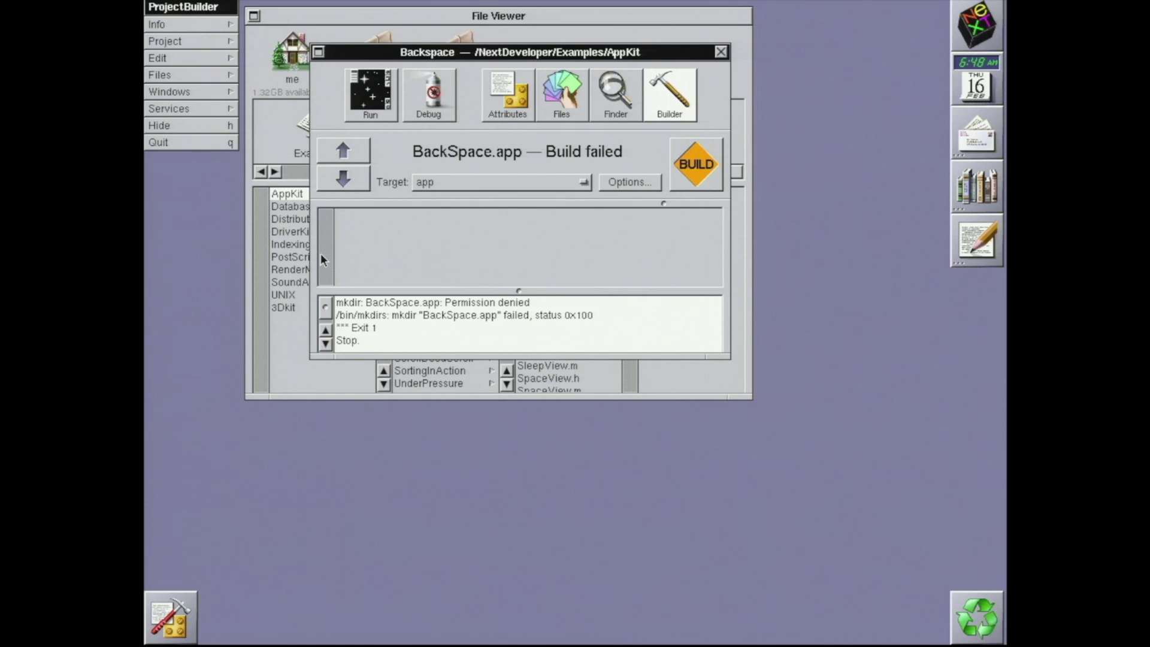
left_click(203, 143)
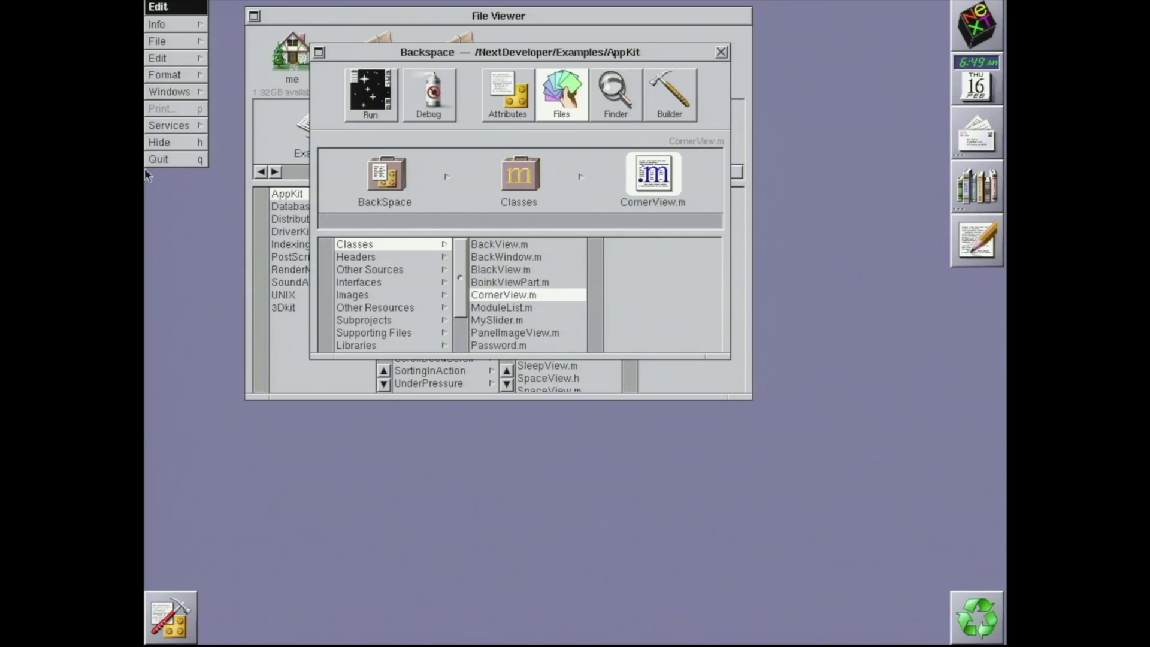
left_click(176, 159)
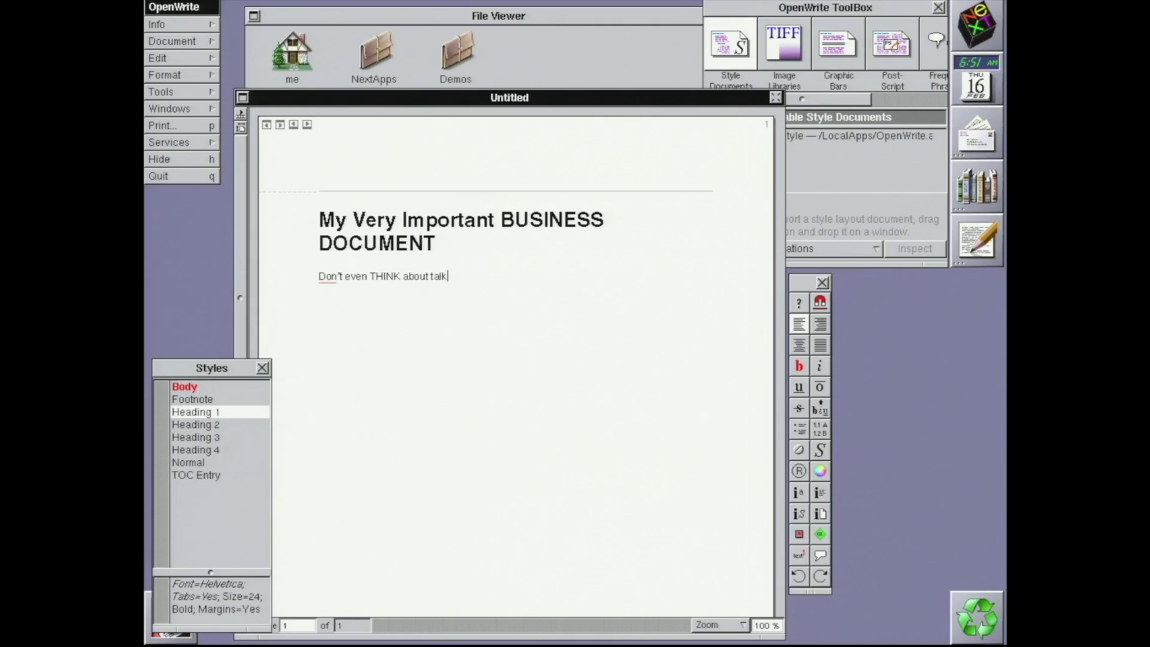
type("ing to me before I've had m")
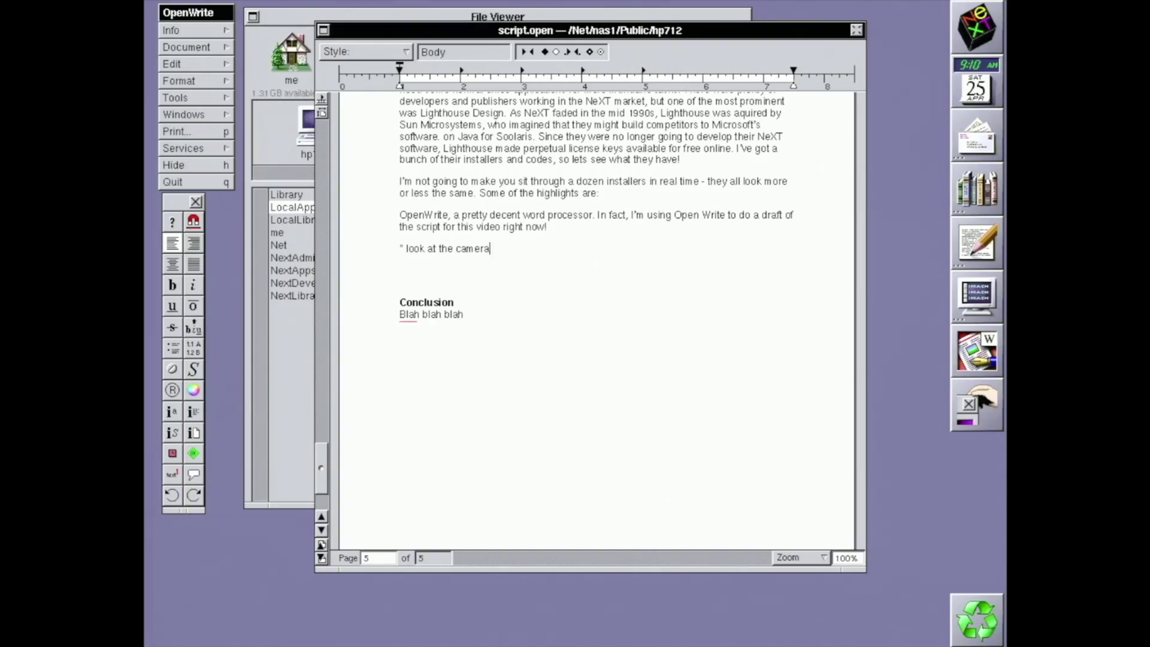
Add the note '*Hey, I'm not done yet' below the camera line, then enter squares 4, 9, 16, 25 under Line
key("Return")
type("*")
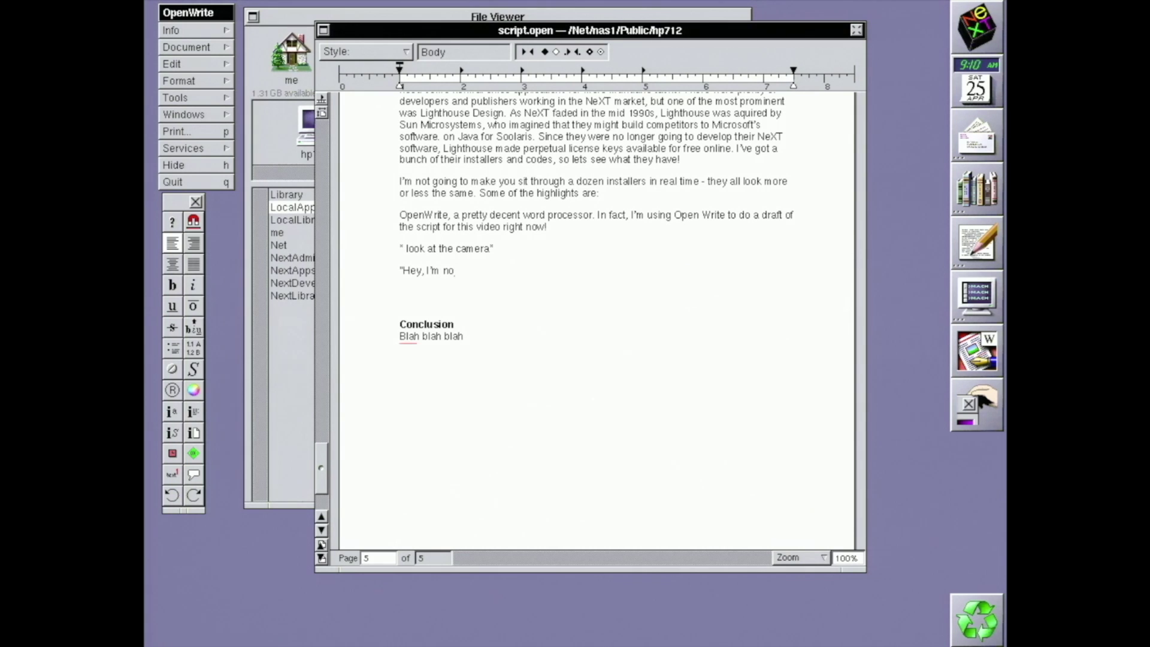
type("Hey, I'm not done yet")
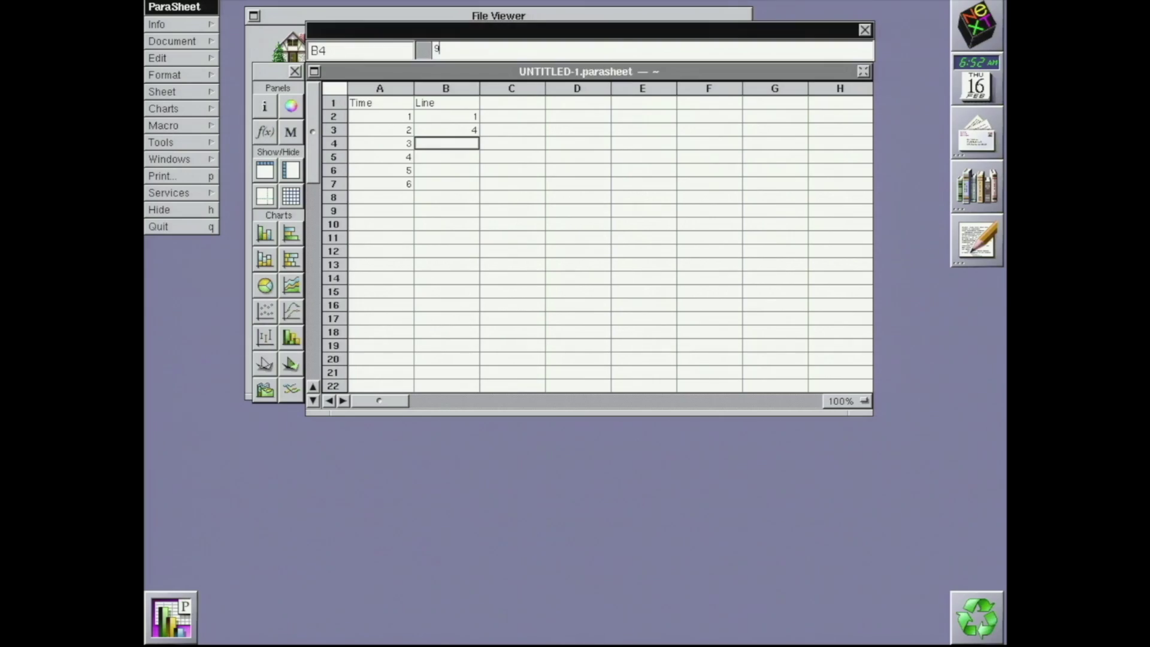
key("Return")
type("16")
key("Return")
type("25")
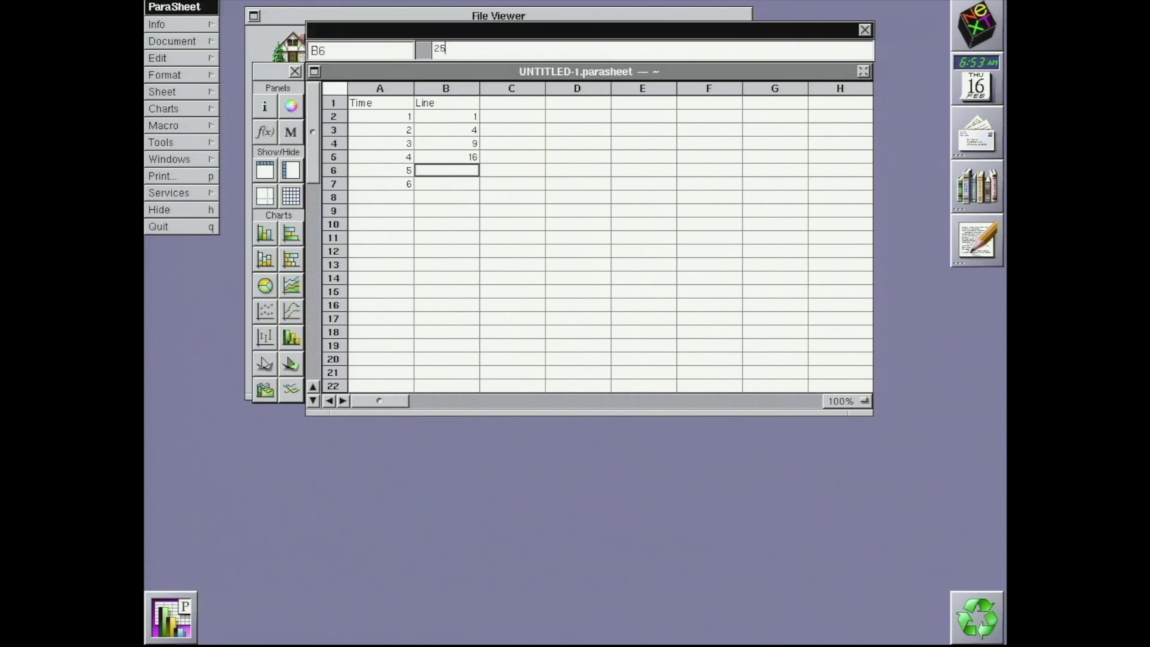
key("Return")
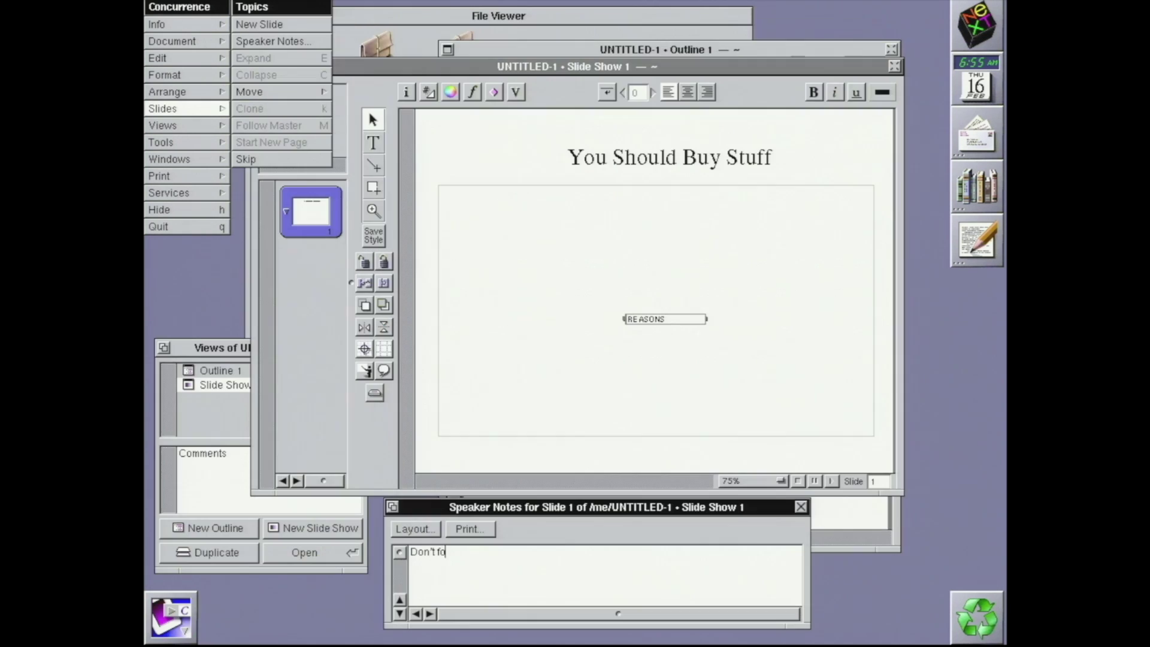
Finish the speaker note 'Don't forget to say the reasons to buy stuff' and browse the Arrange and Format menus
type("et to say the rea")
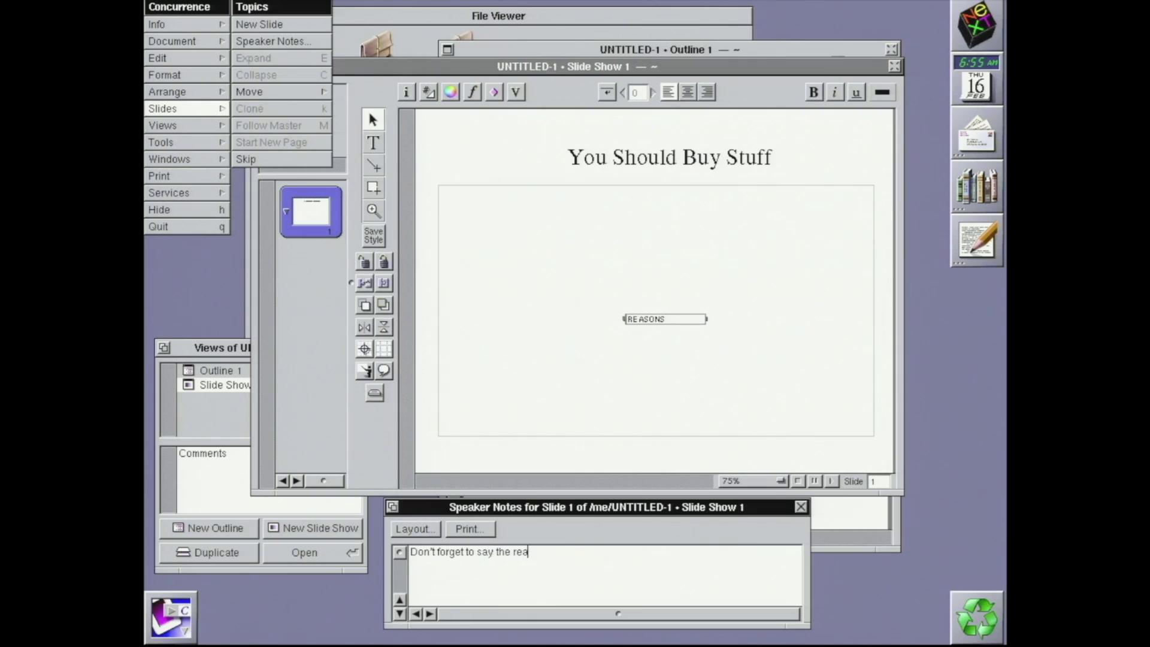
type("sons to buy stuff")
left_click(221, 92)
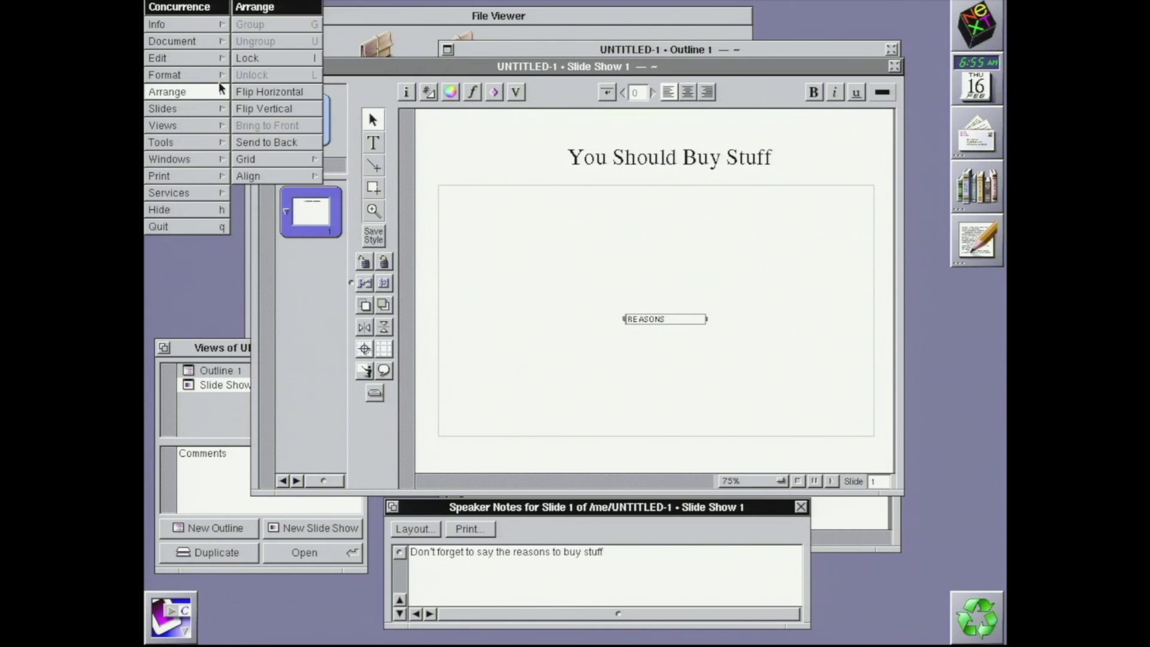
left_click(211, 73)
left_click(211, 73)
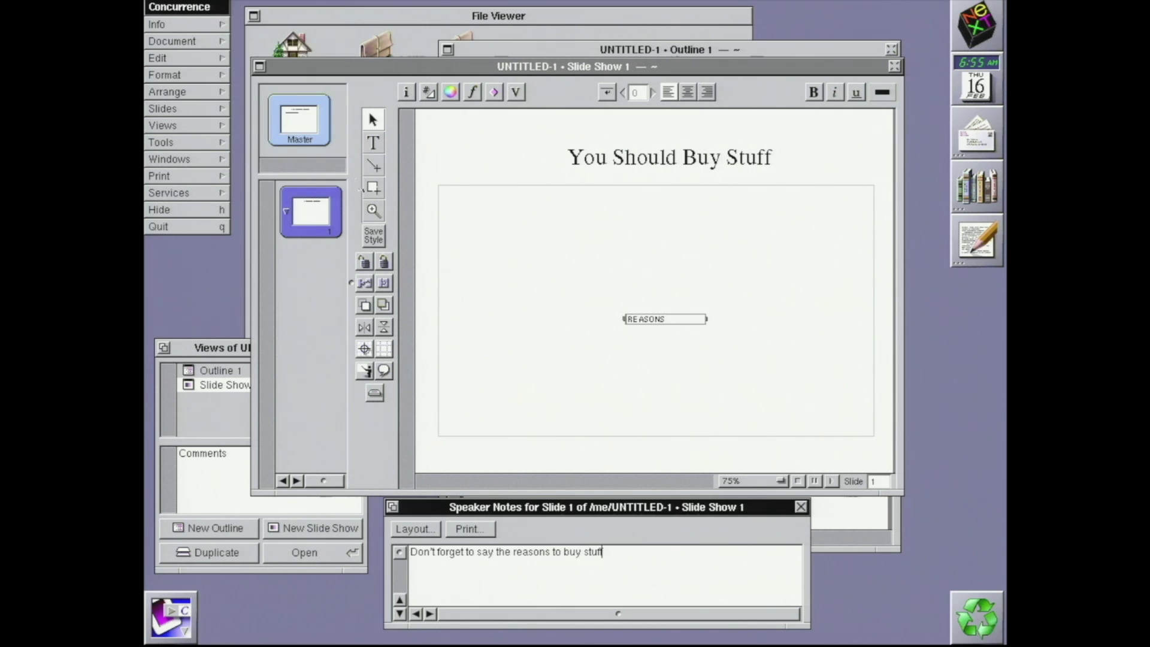
Draw a rectangle below the slide title and double-click it to start a text box
left_click(374, 188)
left_click_drag(461, 223, 592, 286)
double_click(539, 249)
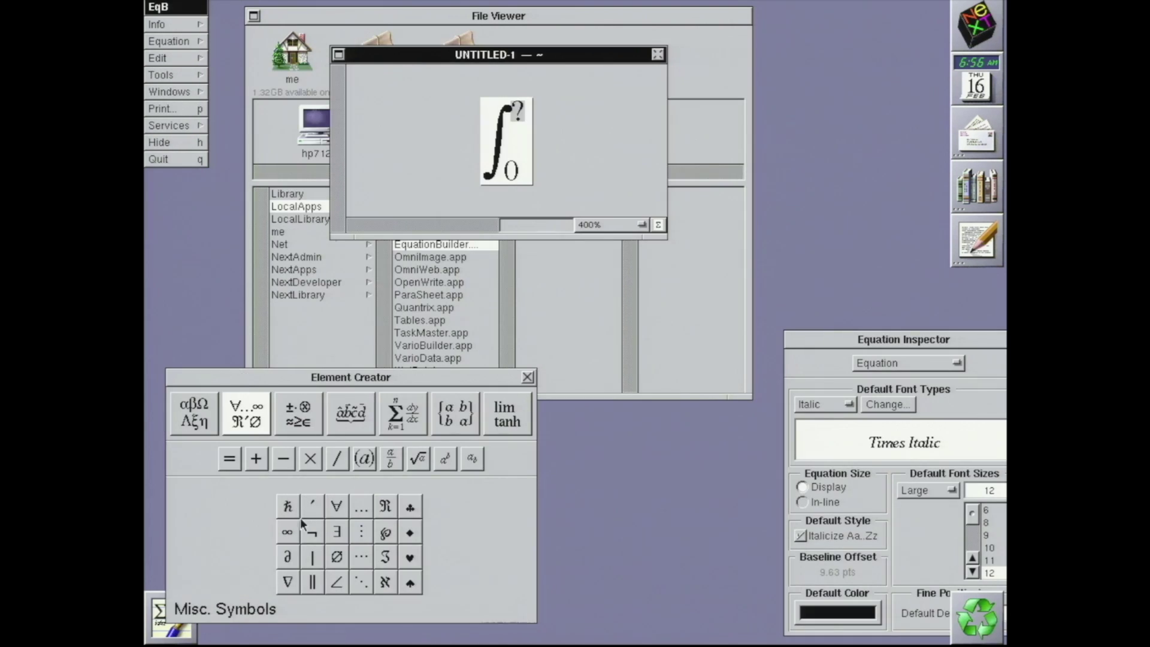
Set ∞ as the integral's upper limit and insert sin after it from the Functions palette
left_click(289, 530)
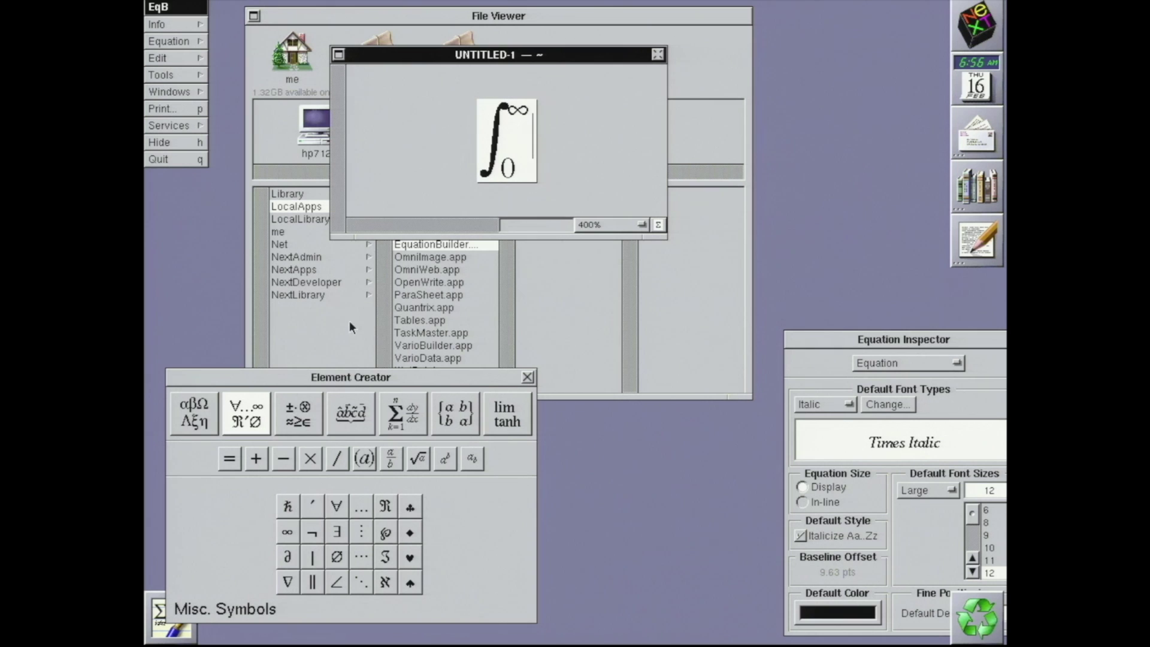
left_click(510, 419)
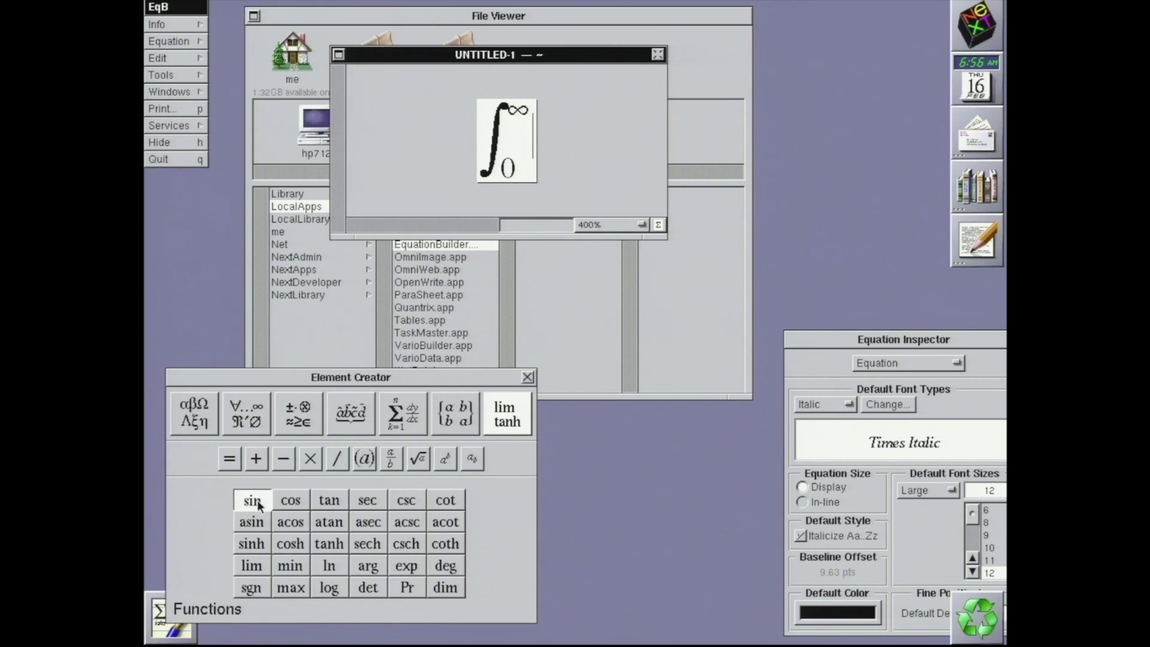
left_click(258, 503)
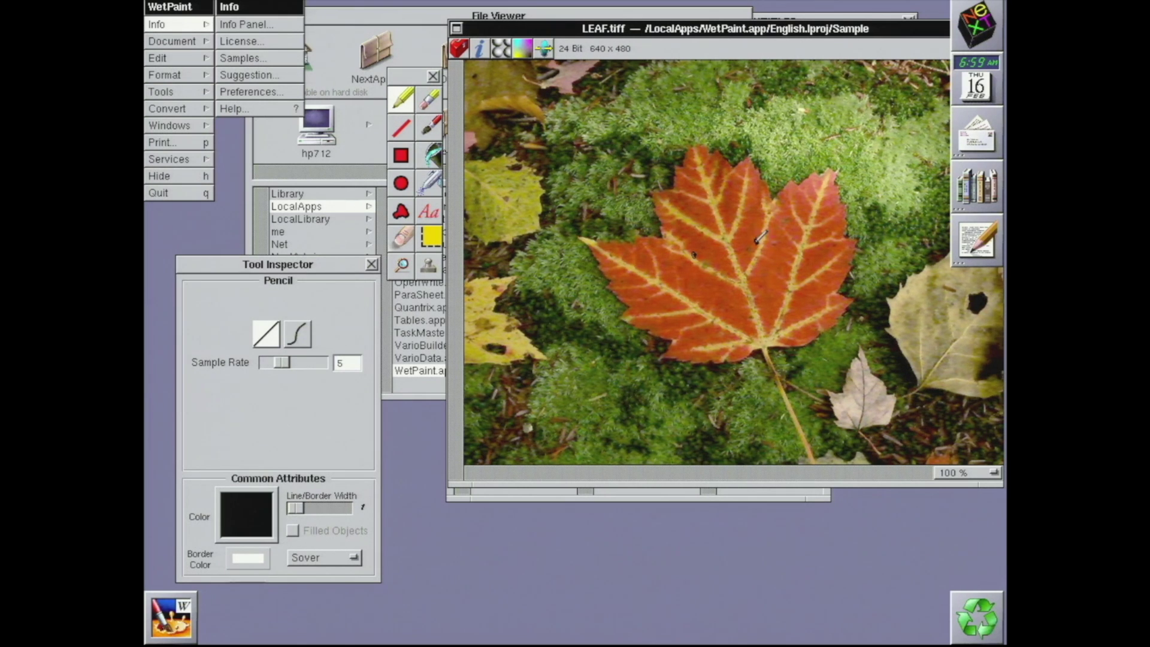
Sketch a pencil smile on the maple leaf with two curved strokes
mouse_move(687, 295)
left_mouse_down()
mouse_move(743, 297)
mouse_move(778, 256)
left_mouse_up()
mouse_move(683, 297)
left_mouse_down()
mouse_move(749, 324)
mouse_move(780, 274)
mouse_move(777, 233)
left_mouse_up()
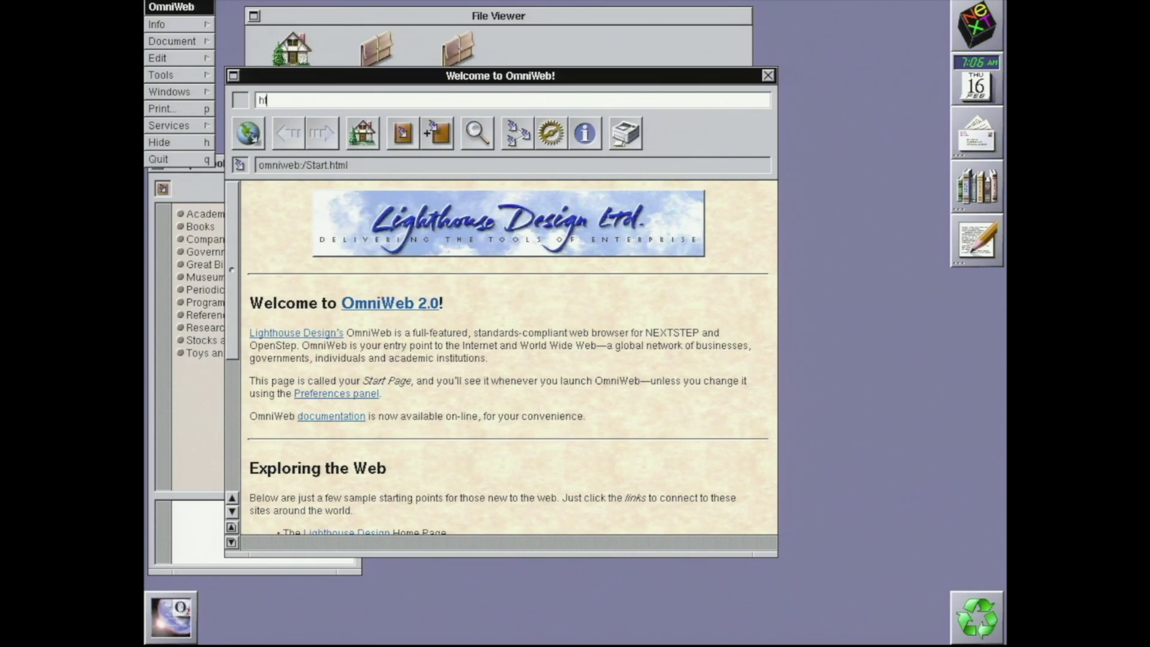
Load example.com in OmniWeb 2.0 and follow its More information link
type("le.com")
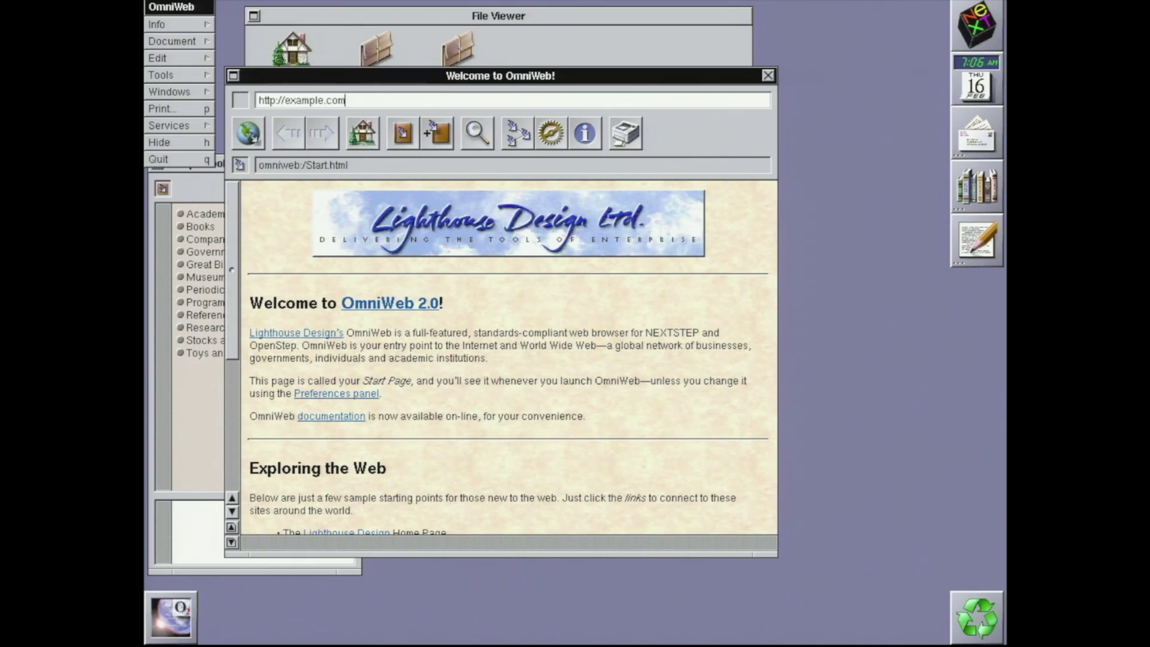
key("Return")
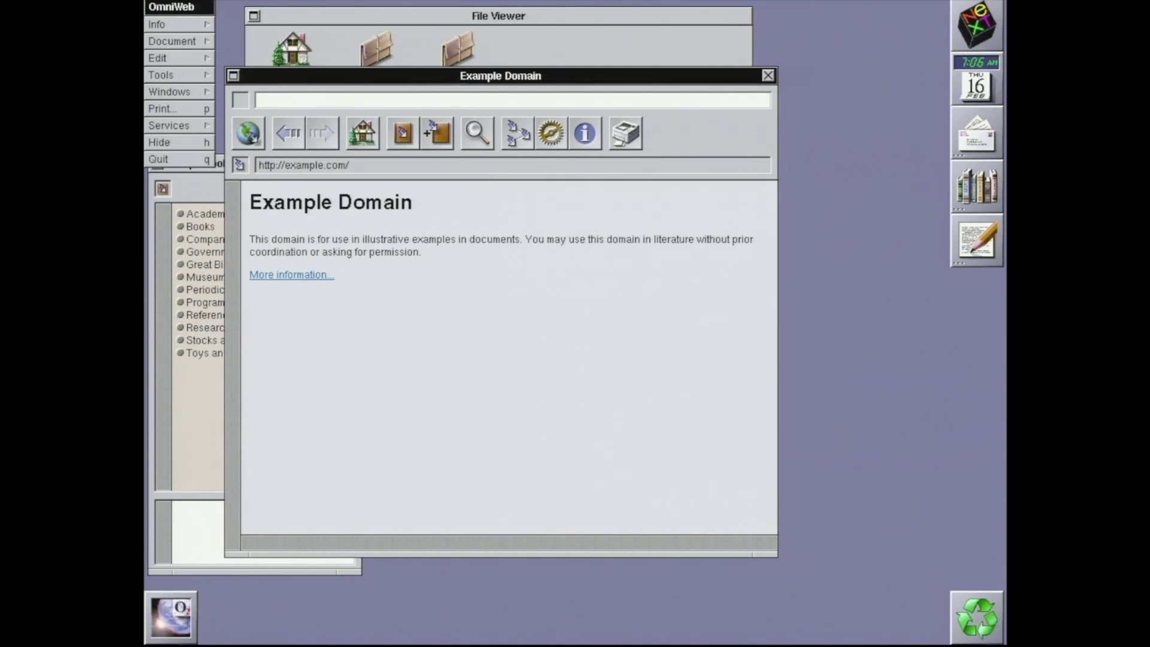
left_click(296, 275)
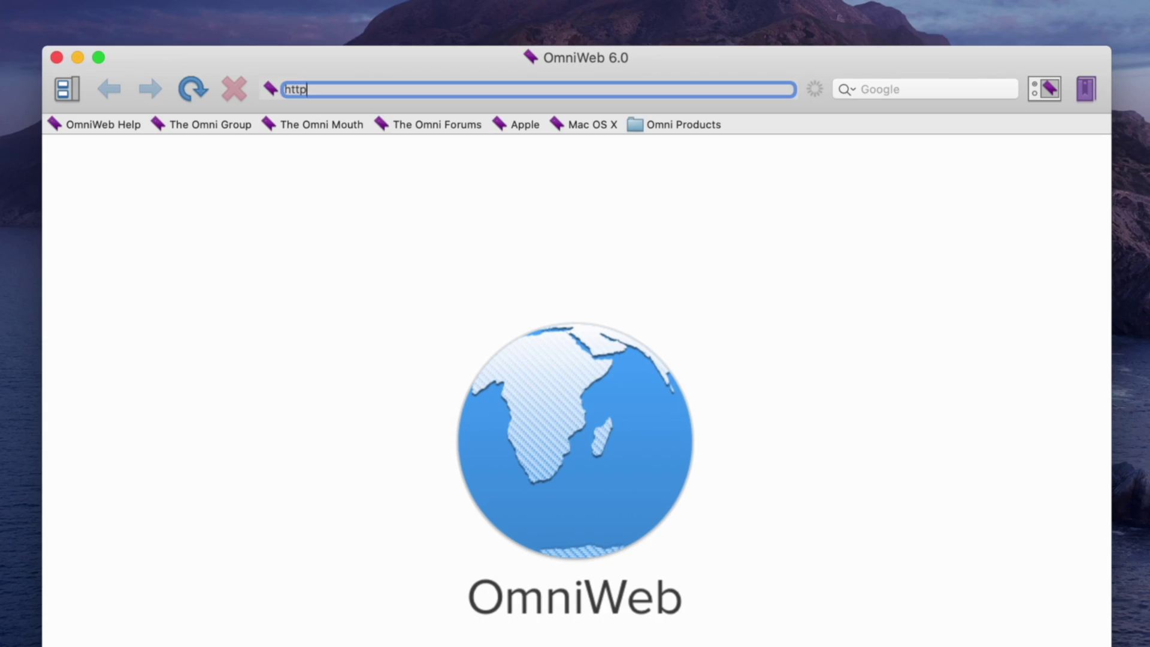
type("://example.com")
key("Return")
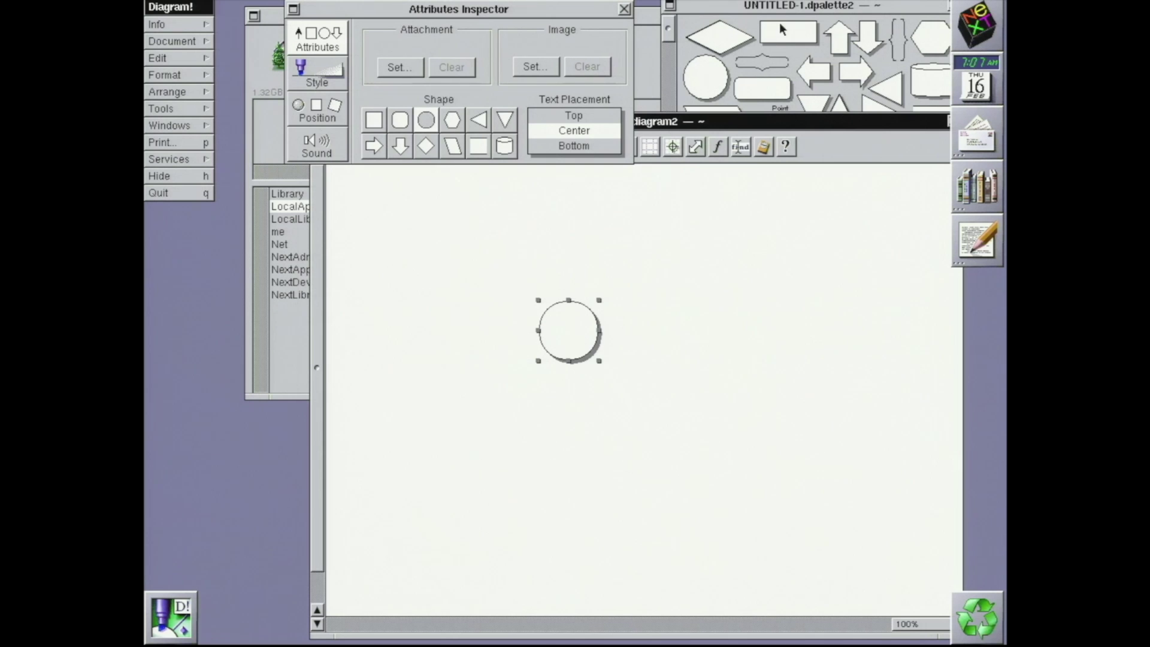
left_click_drag(780, 29, 688, 342)
Deselect the new rectangle on the Diagram! canvas and make two further drags
left_click(640, 330)
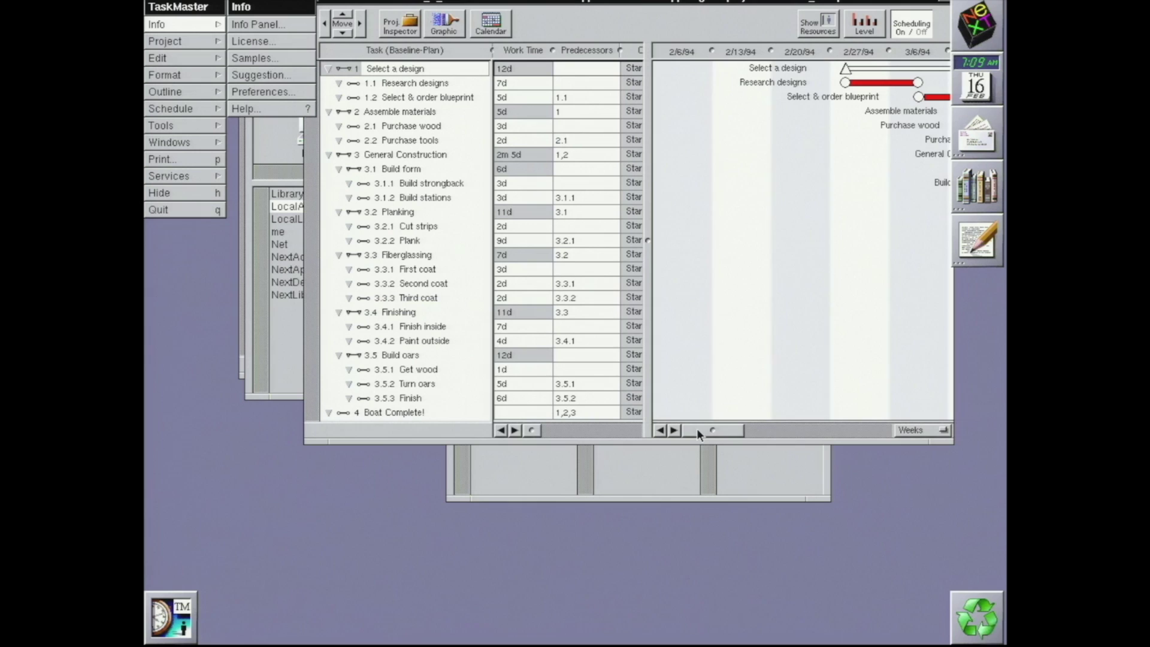
left_click_drag(696, 429, 763, 433)
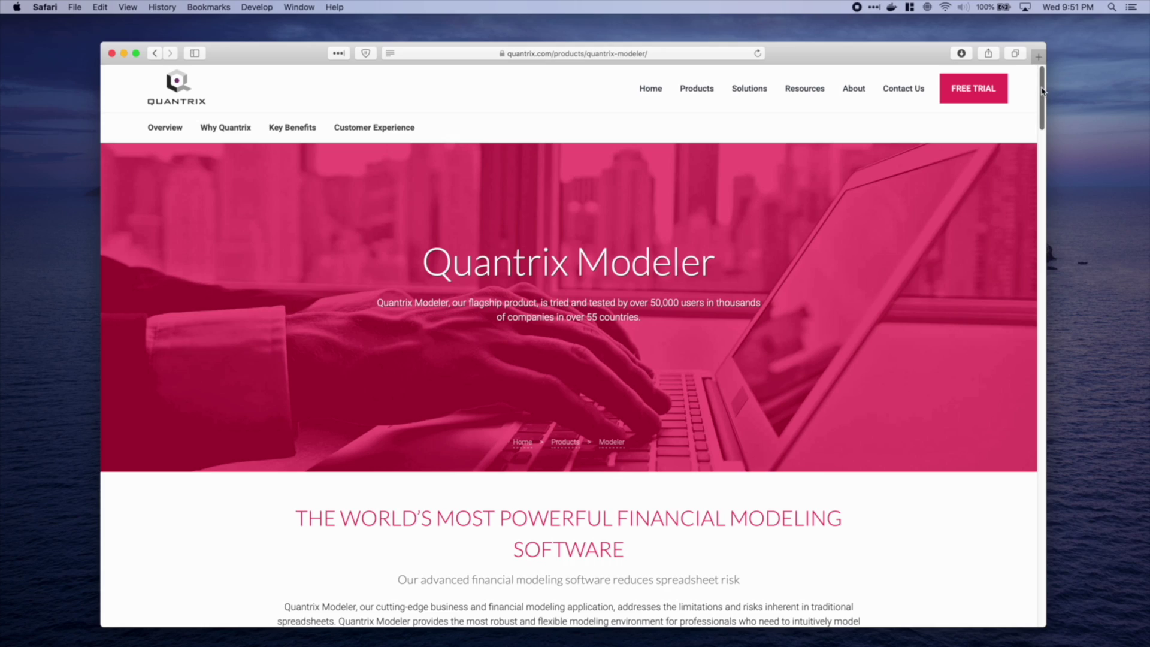
left_click_drag(1041, 88, 1045, 153)
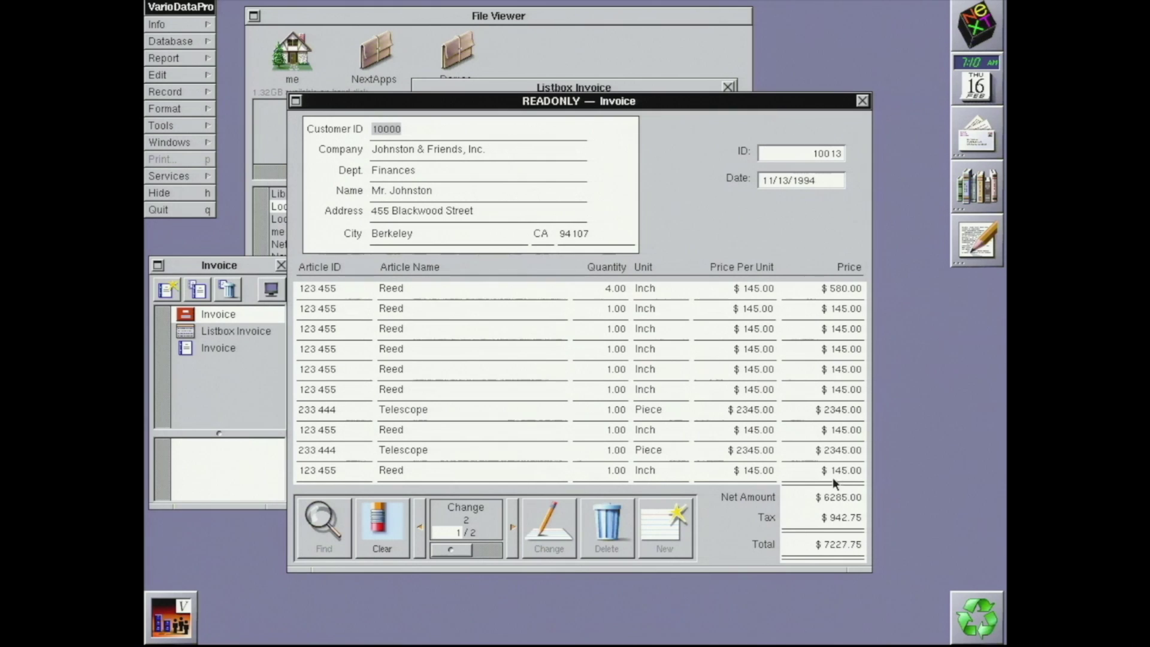
left_click(510, 519)
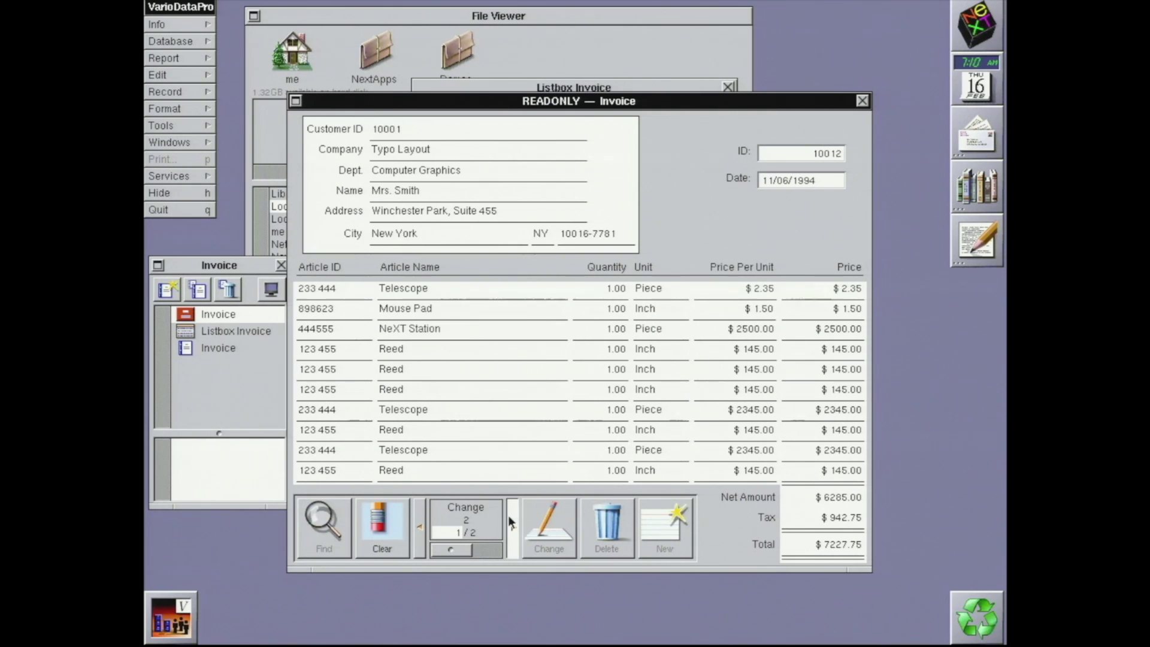
left_click(425, 527)
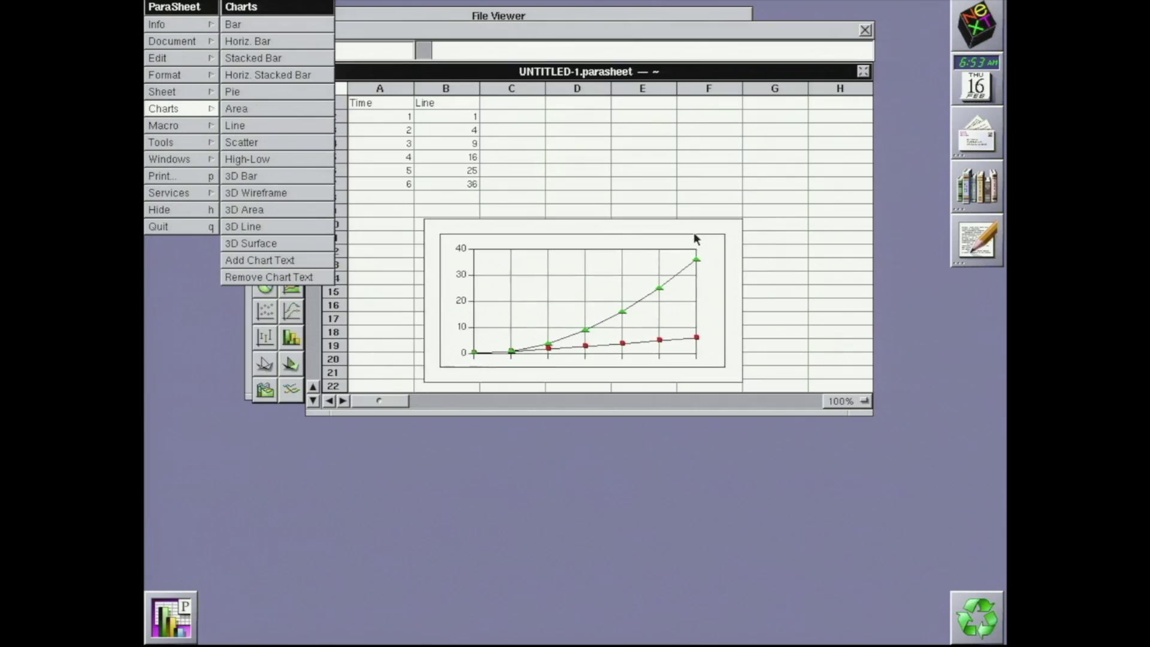
Move the line chart up and left, select cell D7, and type 'Line'
left_click_drag(694, 233, 656, 213)
left_click(562, 178)
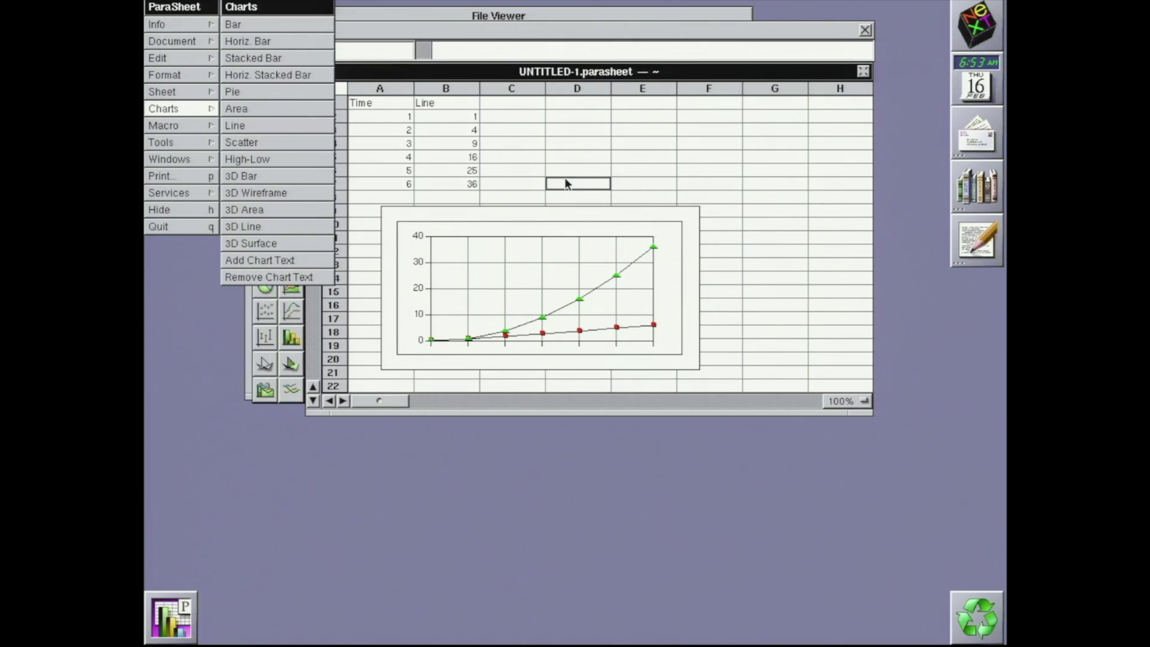
type("Line")
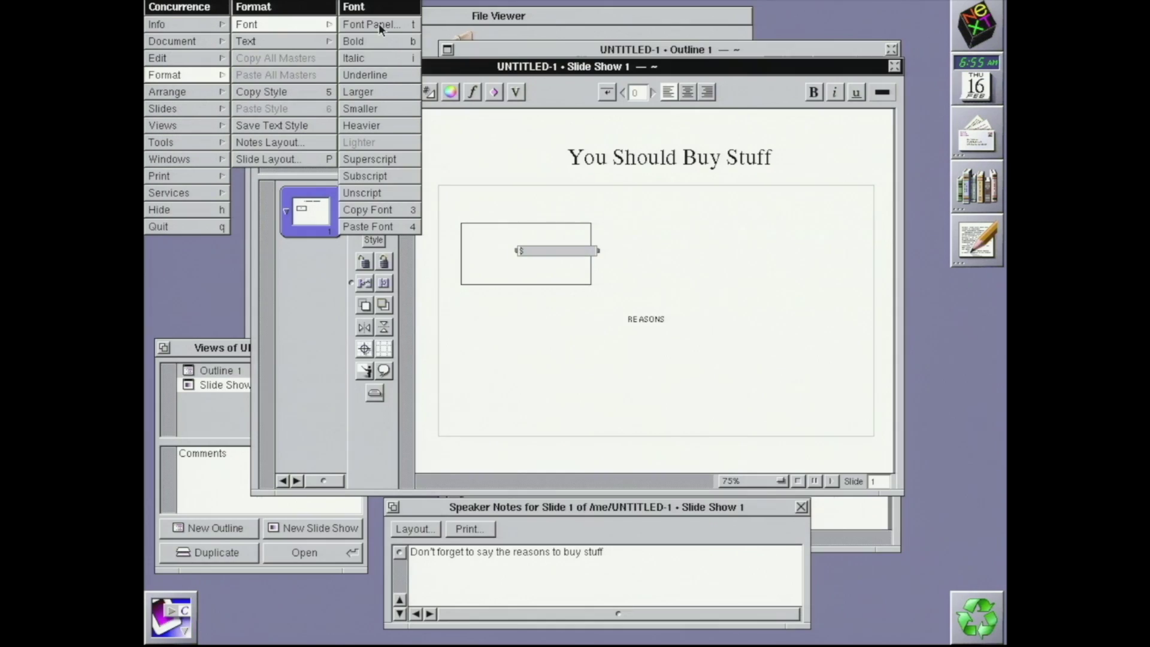
Set the dollar sign to 36 pt via the Font Panel, then show OpenWrite's document info
left_click(379, 23)
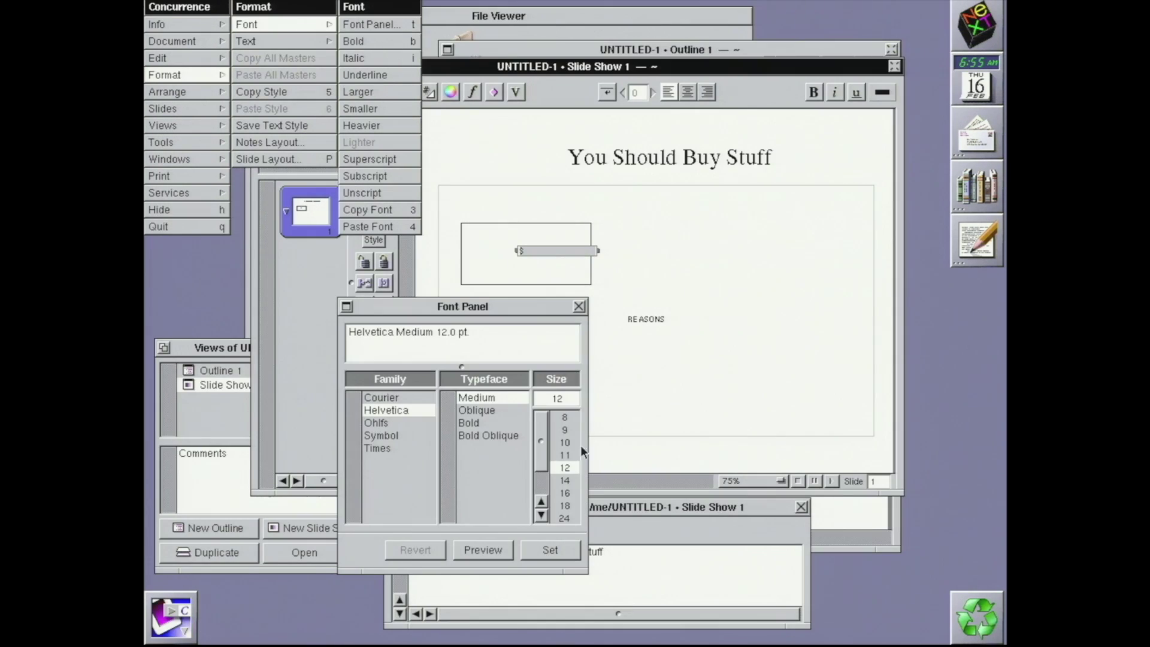
left_click(563, 518)
left_click_drag(539, 476, 543, 487)
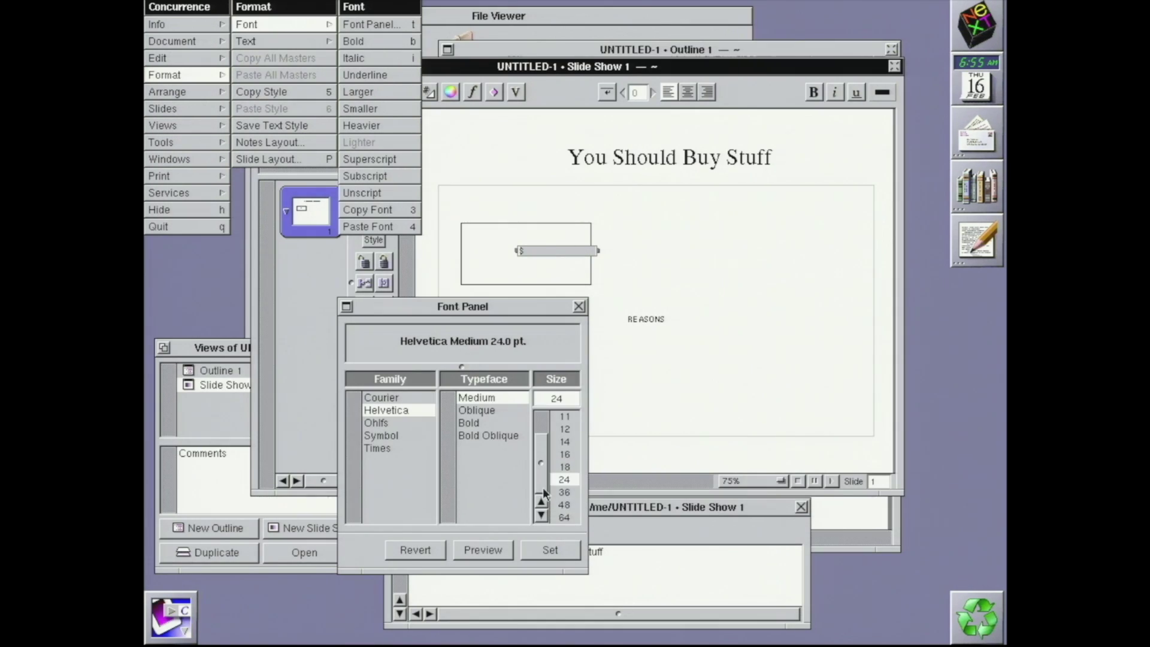
left_click(561, 547)
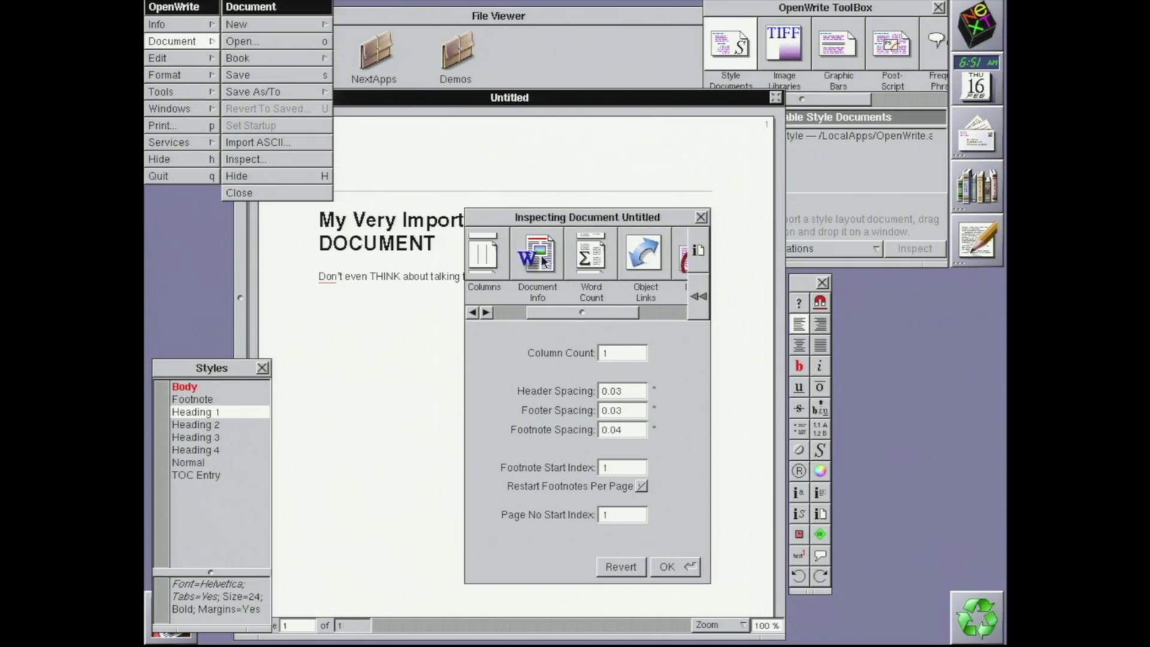
left_click(542, 262)
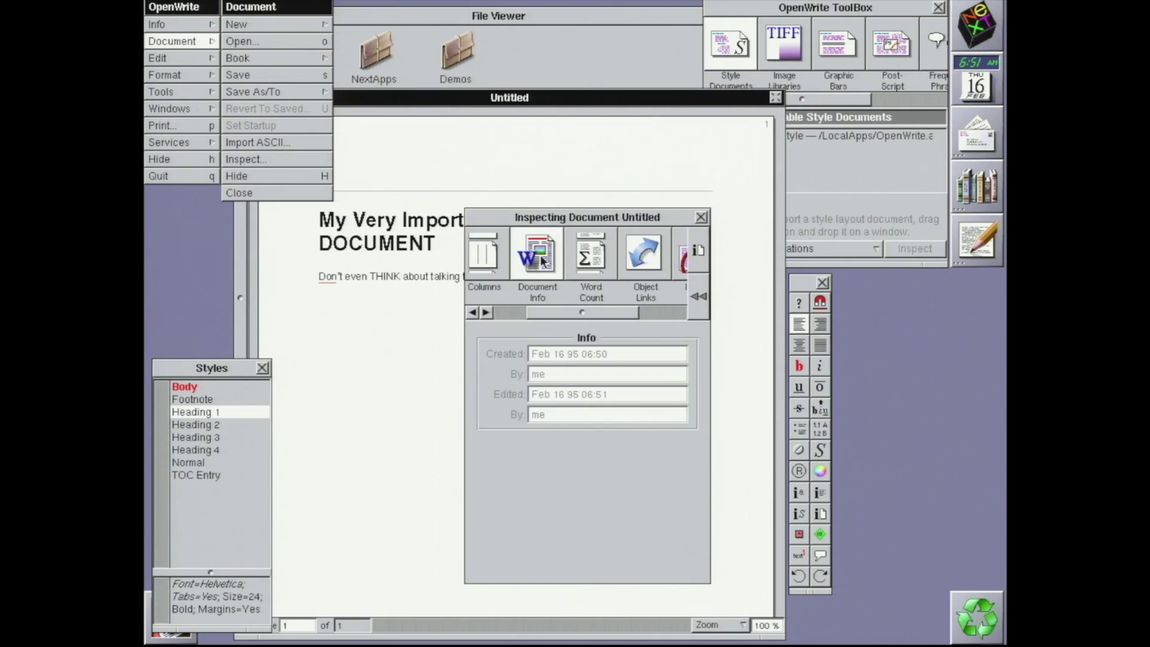
Show the OpenWrite document's word count, reporting 19 words
left_click(586, 264)
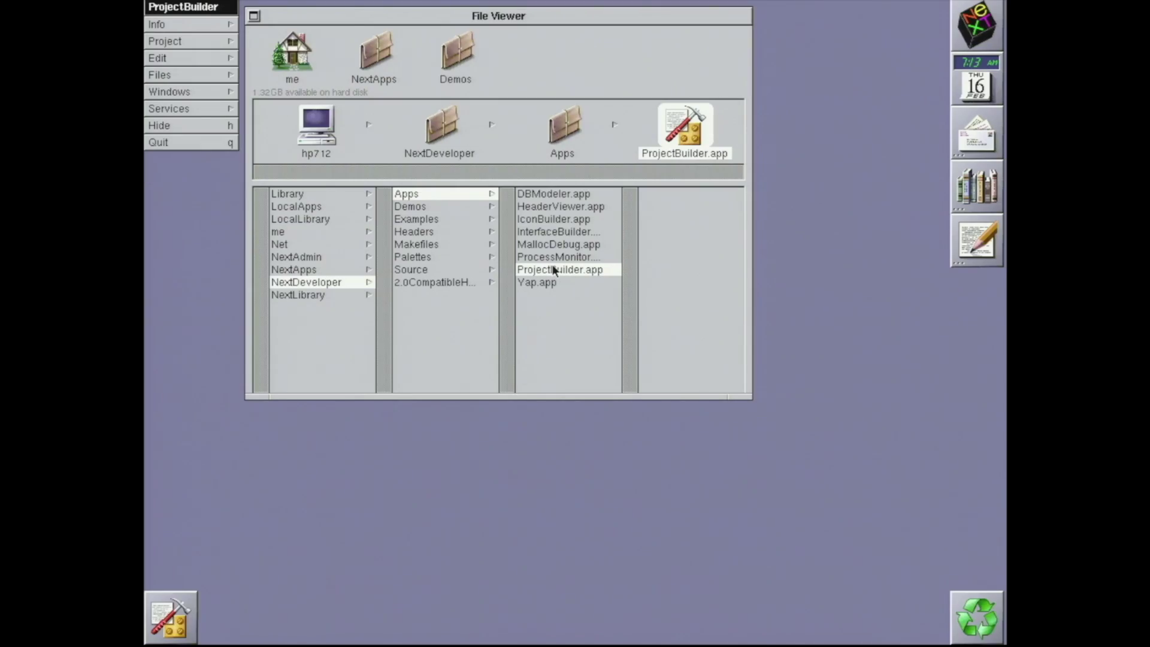
Create a new Application project in a home-folder directory, then show its attributes with the Project Name selected
left_click(187, 41)
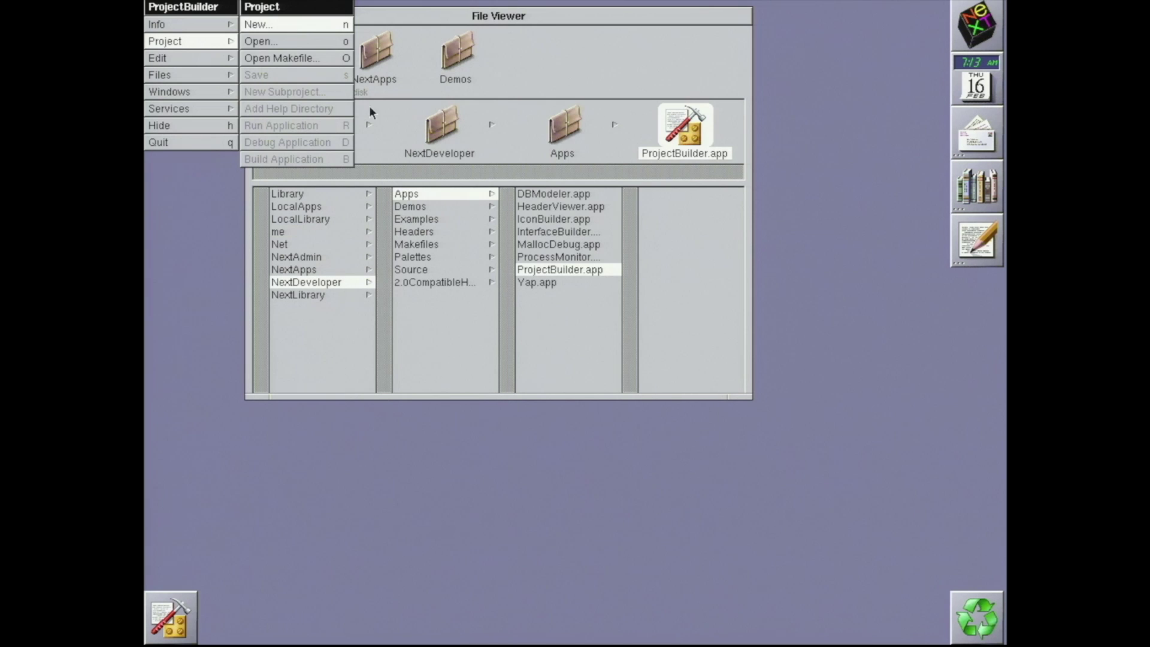
left_click(605, 204)
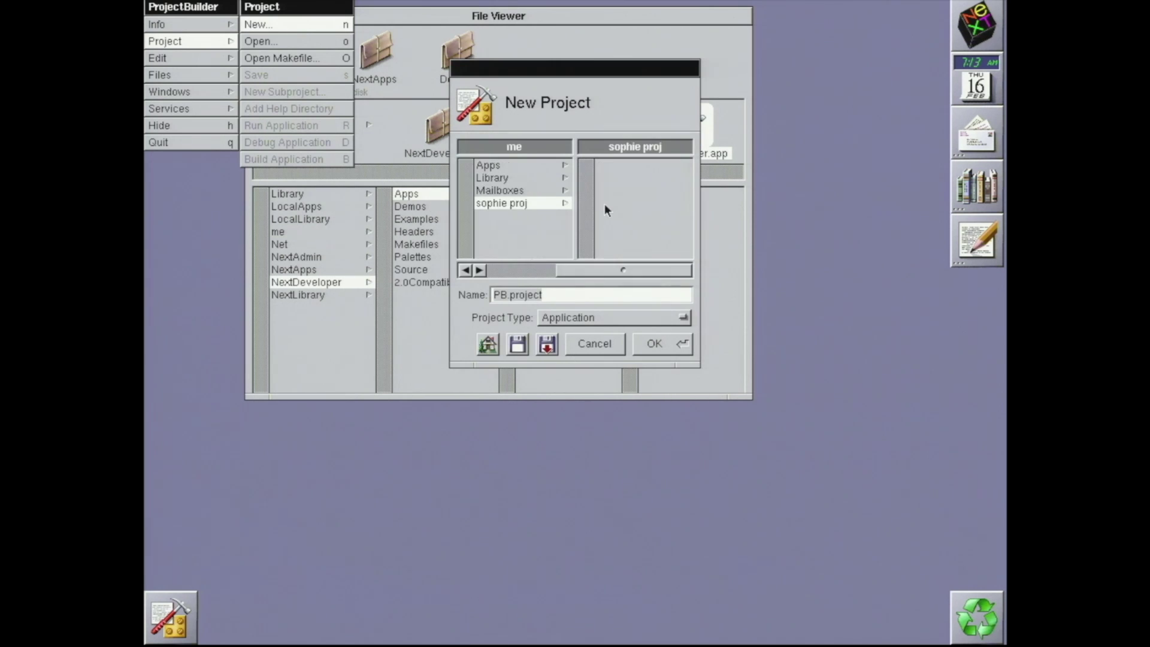
left_click(668, 341)
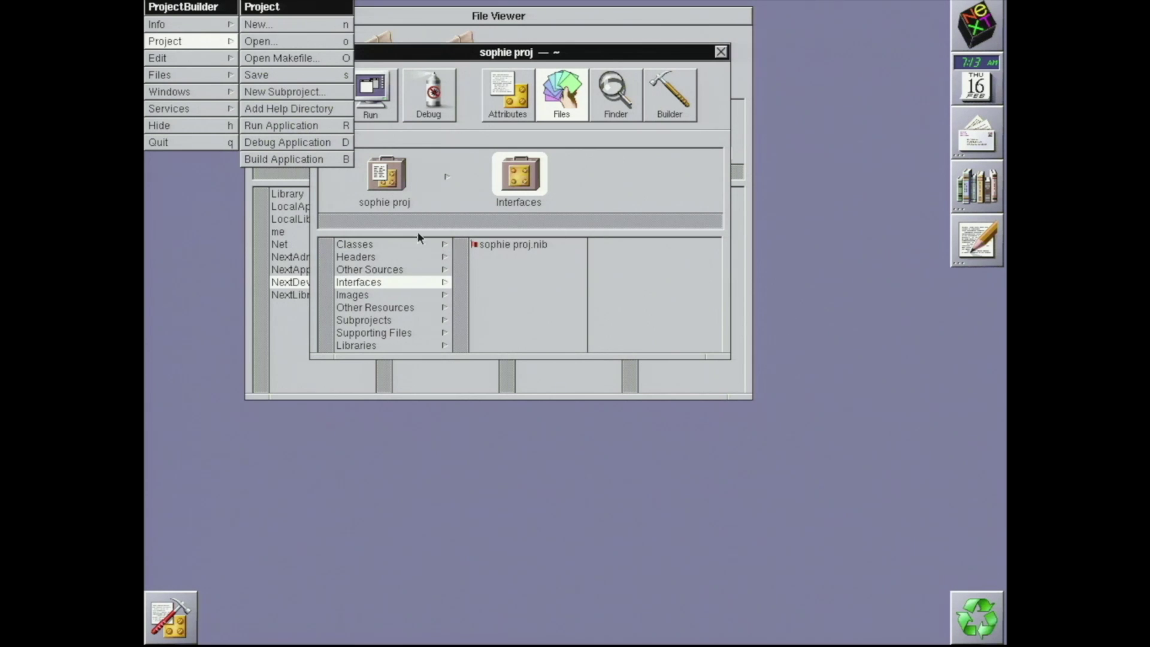
left_click(516, 114)
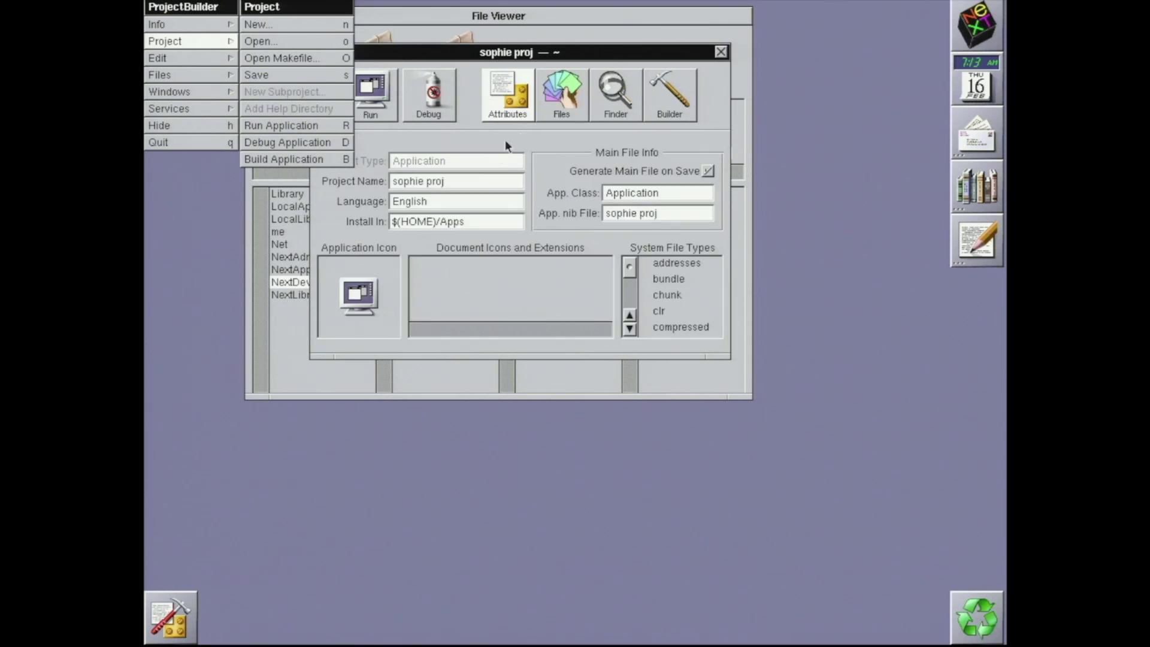
triple_click(484, 181)
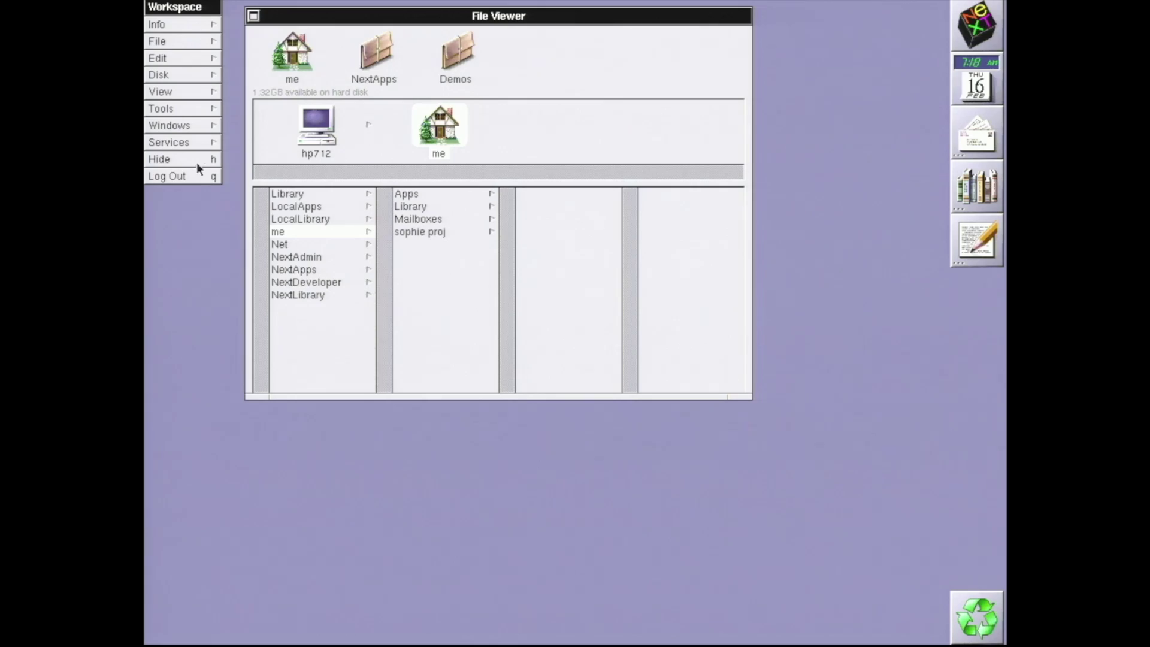
Request Log Out from the Workspace menu, bringing up the logout confirmation
left_click(194, 174)
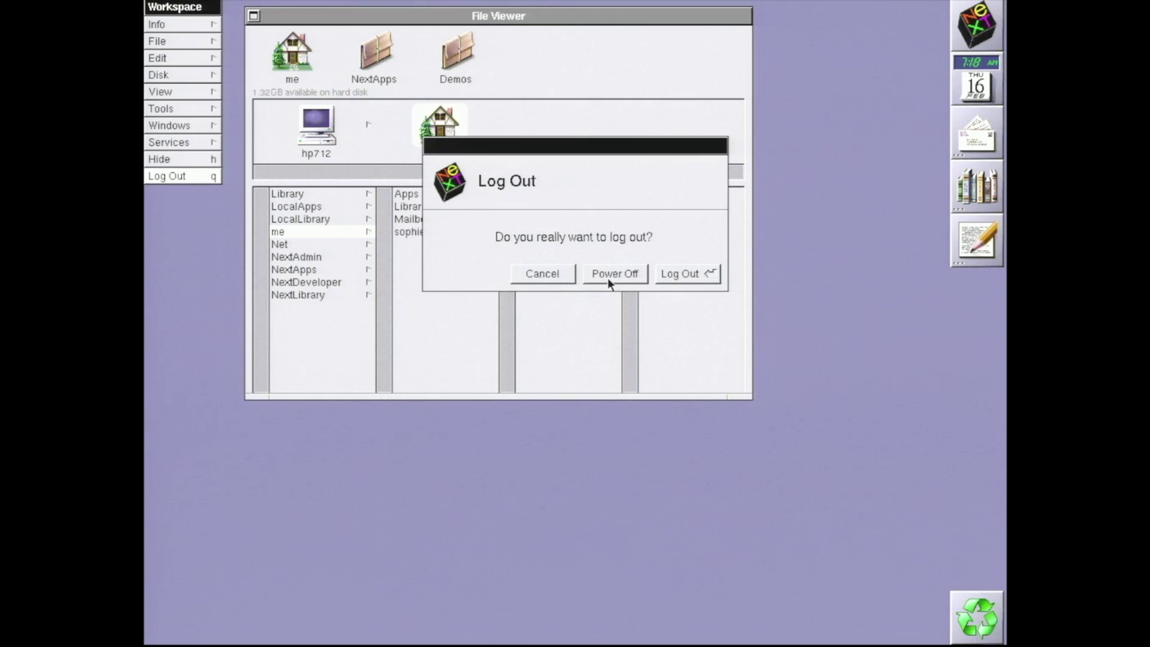